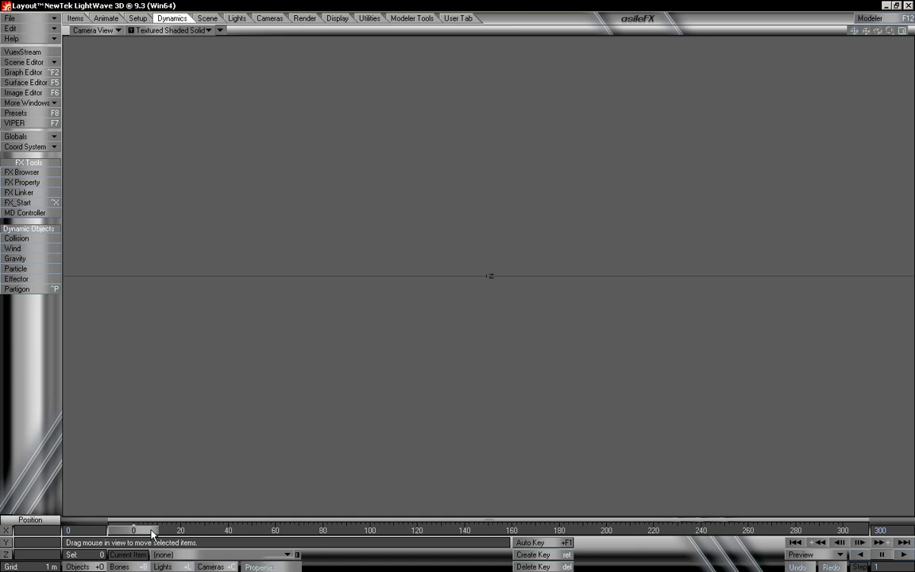
Step: Switch the viewport to Perspective and add an HV particle emitter named Emitter
{"action": "left_click", "coordinate": [96, 30]}
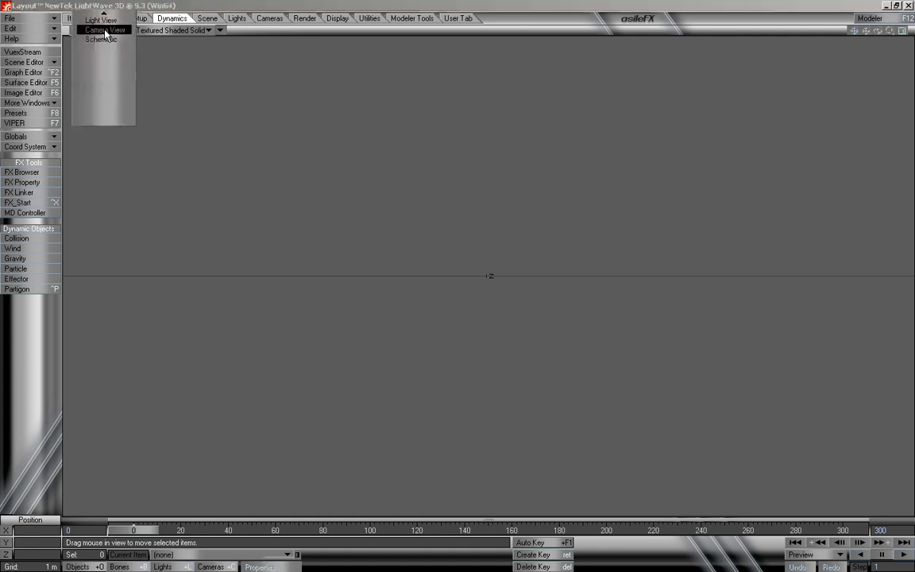
{"action": "left_click", "coordinate": [102, 87]}
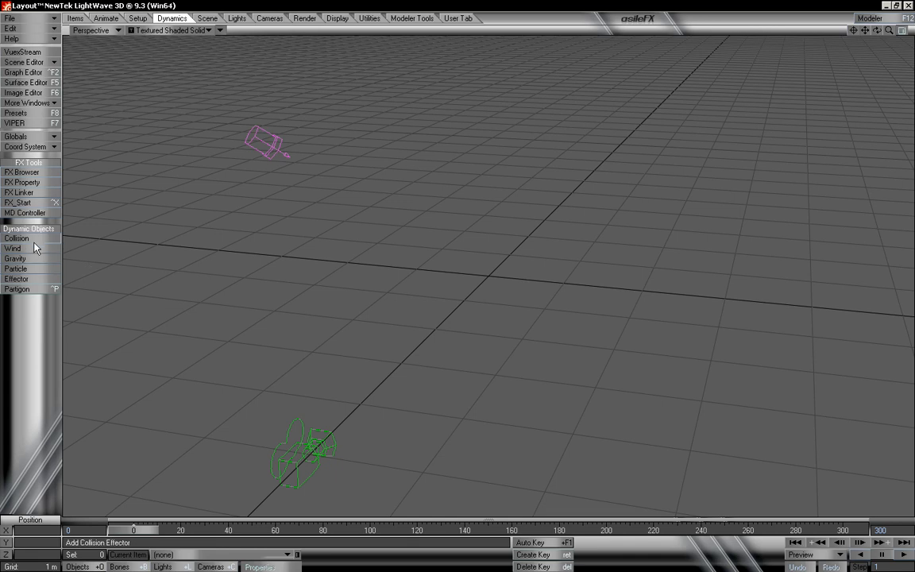
{"action": "left_click", "coordinate": [33, 269]}
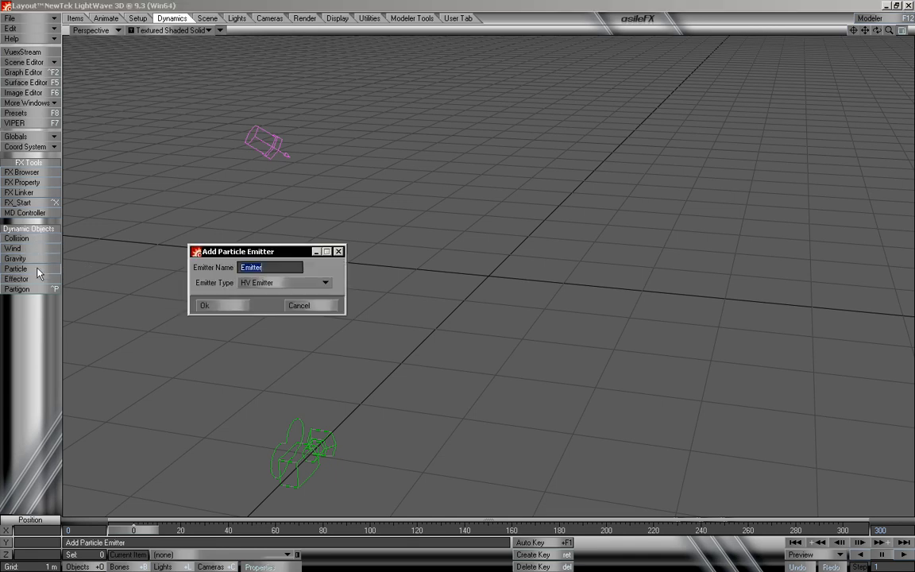
{"action": "left_click", "coordinate": [241, 308]}
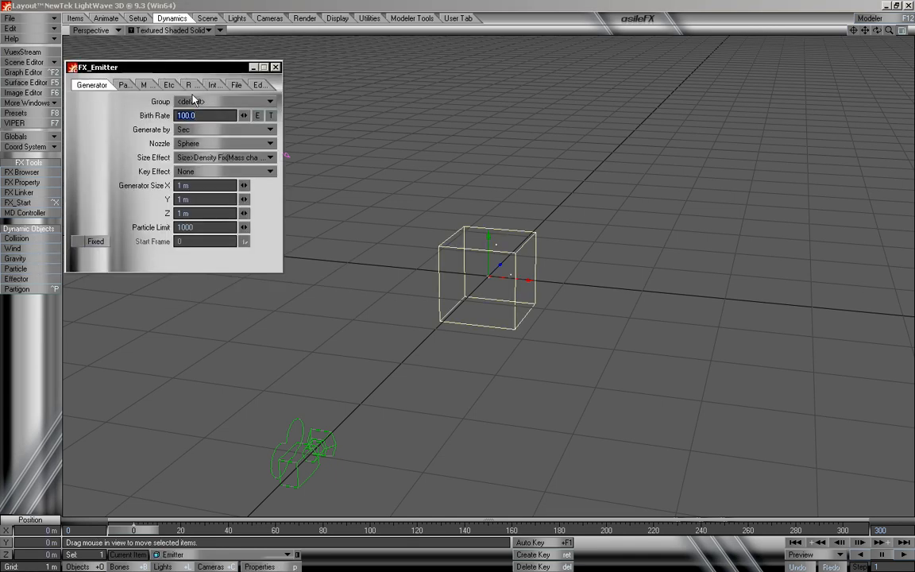
Step: Set the emitter's particle limit to 100 and its particle life time to 300 frames
{"action": "left_click", "coordinate": [205, 228]}
{"action": "type", "text": "100"}
{"action": "left_click", "coordinate": [123, 86]}
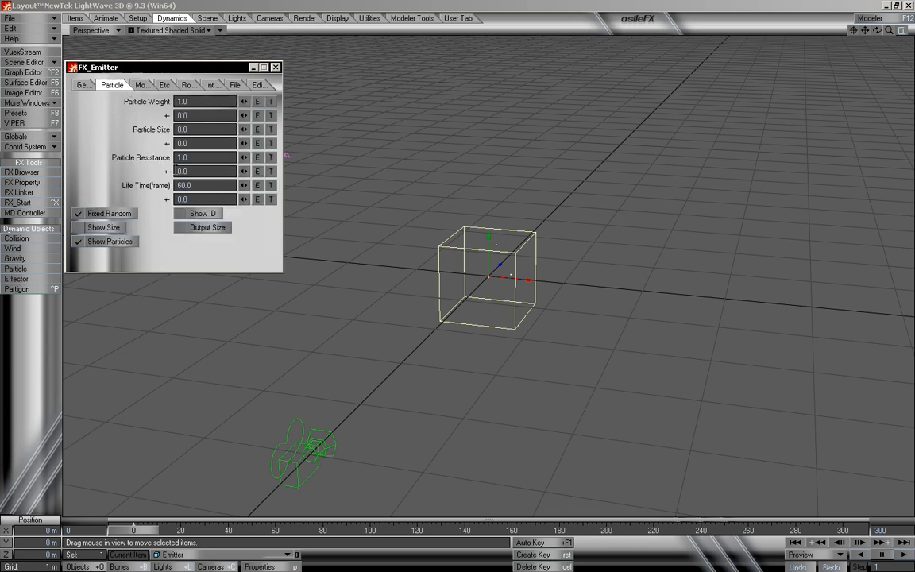
{"action": "left_click", "coordinate": [205, 185]}
{"action": "type", "text": "300"}
{"action": "key", "text": "Tab"}
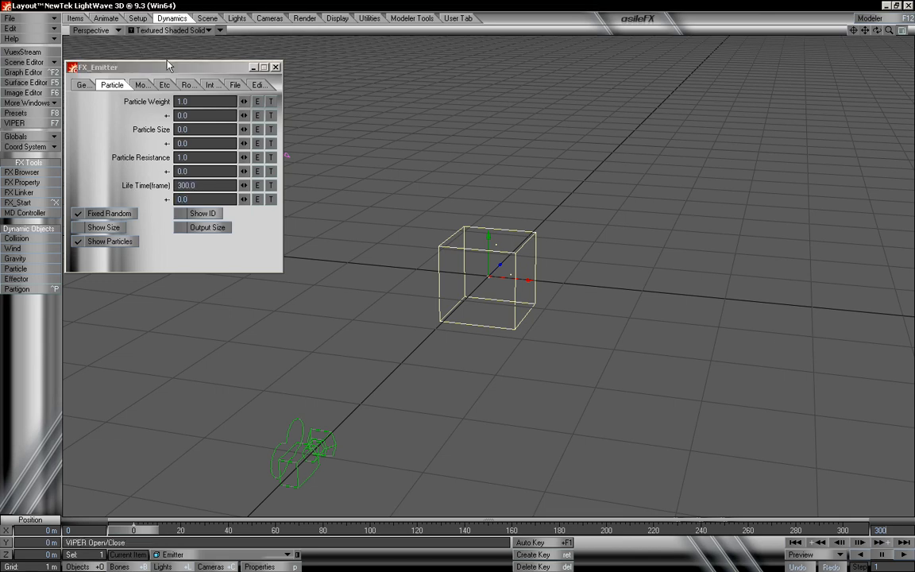
Step: Set the emitter's explosion speed to 3 m/s and preview the burst over the timeline
{"action": "left_click", "coordinate": [139, 84]}
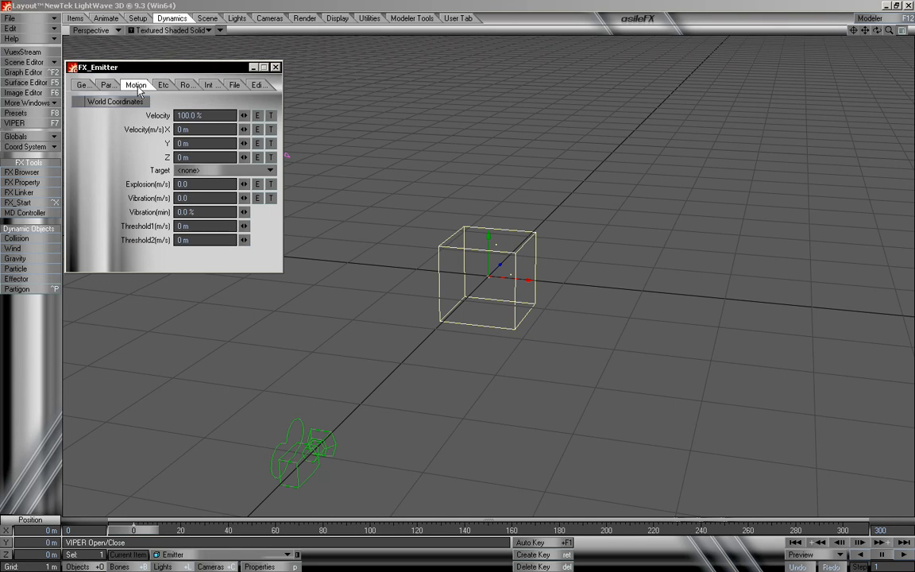
{"action": "left_click", "coordinate": [204, 185]}
{"action": "type", "text": "3"}
{"action": "key", "text": "Tab"}
{"action": "key", "text": "Tab"}
{"action": "key", "text": "Tab"}
{"action": "key", "text": "Tab"}
{"action": "key", "text": "Tab"}
{"action": "mouse_move", "coordinate": [150, 532]}
{"action": "left_mouse_down"}
{"action": "mouse_move", "coordinate": [810, 530]}
{"action": "mouse_move", "coordinate": [136, 530]}
{"action": "mouse_move", "coordinate": [700, 530]}
{"action": "mouse_move", "coordinate": [149, 533]}
{"action": "left_mouse_up"}
Step: Set the emitter's particle resistance to 0.5 and preview the particles over the timeline
{"action": "left_click", "coordinate": [105, 84]}
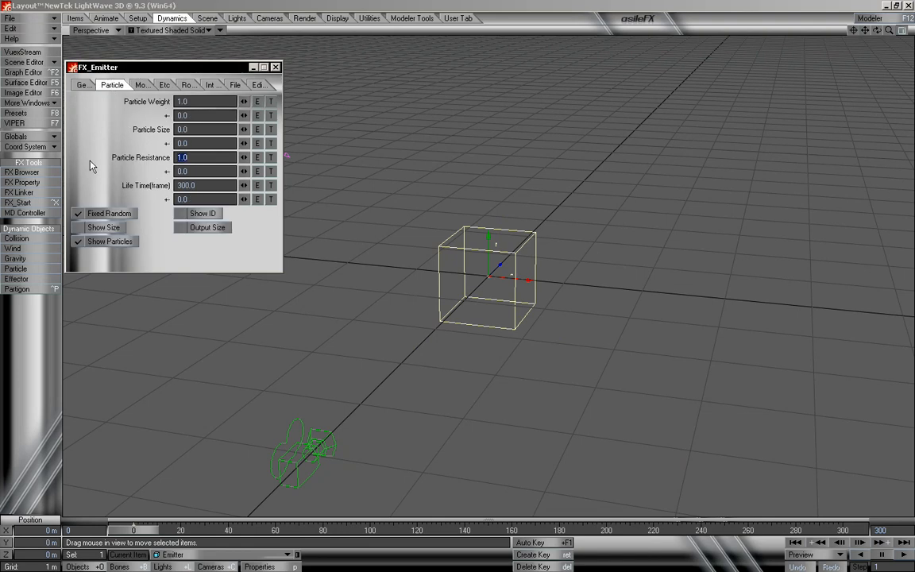
{"action": "type", "text": "0.5"}
{"action": "key", "text": "Tab"}
{"action": "key", "text": "Tab"}
{"action": "key", "text": "Tab"}
{"action": "mouse_move", "coordinate": [153, 533]}
{"action": "left_mouse_down"}
{"action": "mouse_move", "coordinate": [367, 533]}
{"action": "mouse_move", "coordinate": [149, 532]}
{"action": "left_mouse_up"}
Step: Set the emitter's Y gravity to -0.5 and preview how the particles fall
{"action": "left_click", "coordinate": [162, 84]}
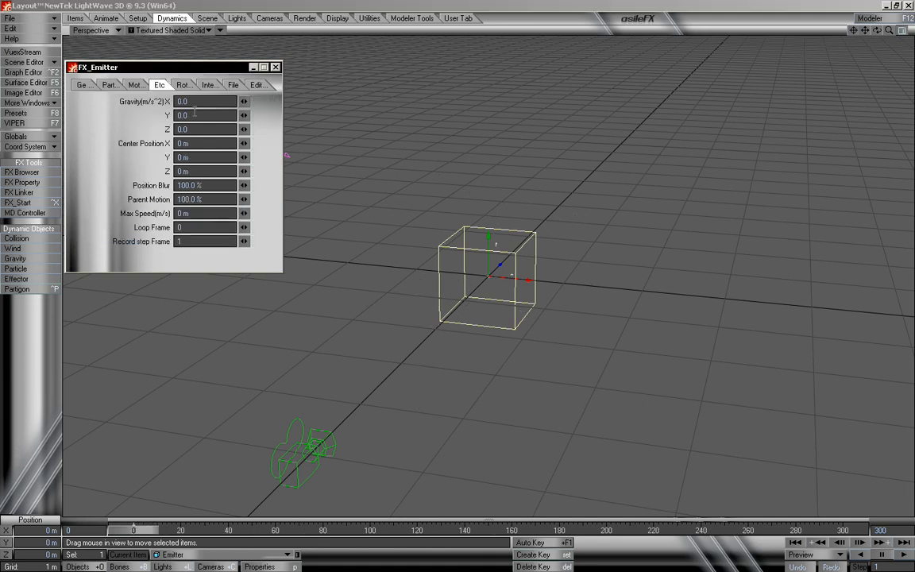
{"action": "left_click", "coordinate": [195, 114]}
{"action": "type", "text": "-0.5"}
{"action": "key", "text": "Tab"}
{"action": "key", "text": "Tab"}
{"action": "key", "text": "Tab"}
{"action": "key", "text": "Tab"}
{"action": "key", "text": "Tab"}
{"action": "key", "text": "Tab"}
{"action": "key", "text": "Tab"}
{"action": "key", "text": "Tab"}
{"action": "key", "text": "Tab"}
{"action": "key", "text": "Tab"}
{"action": "left_click", "coordinate": [86, 90]}
{"action": "mouse_move", "coordinate": [133, 530]}
{"action": "left_mouse_down"}
{"action": "mouse_move", "coordinate": [717, 530]}
{"action": "mouse_move", "coordinate": [120, 530]}
{"action": "mouse_move", "coordinate": [394, 529]}
{"action": "mouse_move", "coordinate": [134, 529]}
{"action": "left_mouse_up"}
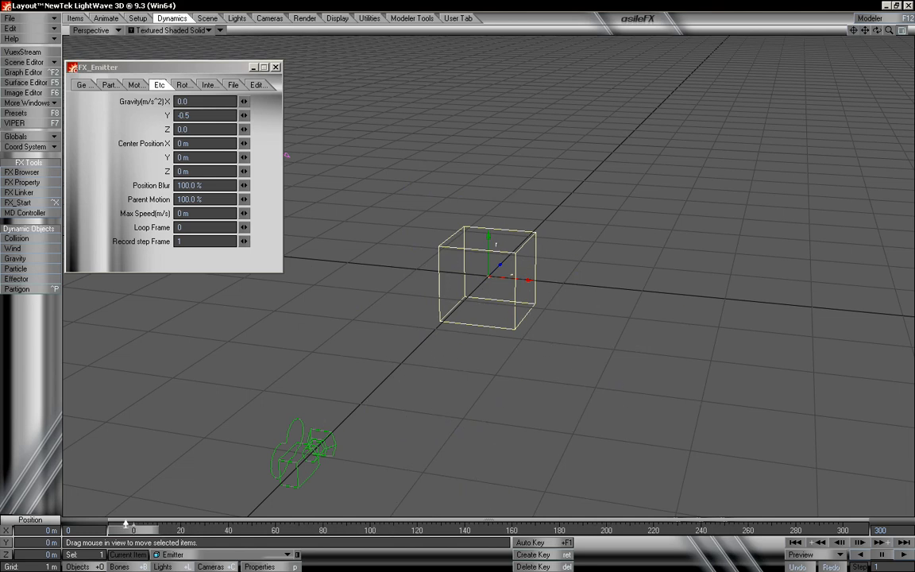
Step: Set the emitter's Y gravity to -0.2, preview the particle motion, and close the emitter settings
{"action": "left_click", "coordinate": [197, 116]}
{"action": "left_click_drag", "start_coordinate": [198, 115], "coordinate": [114, 114]}
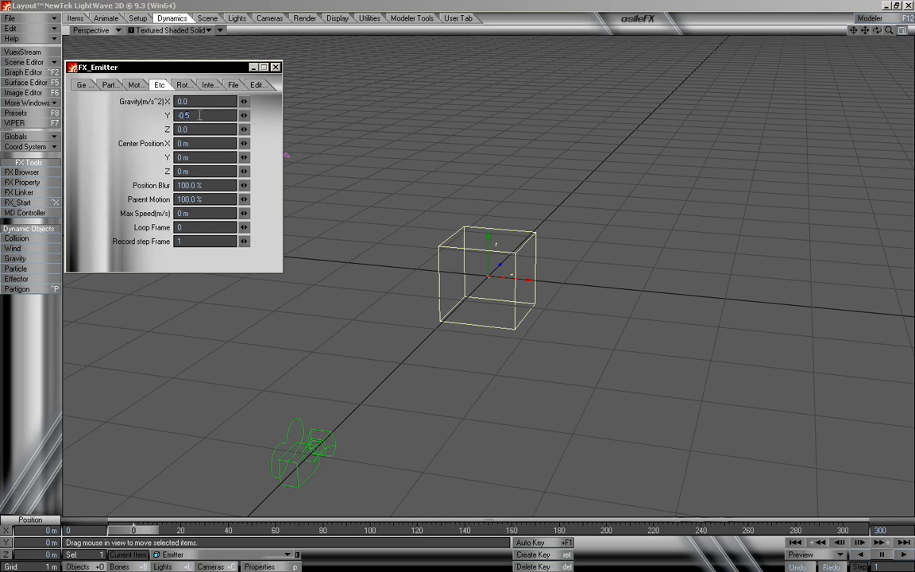
{"action": "type", "text": "-0.2"}
{"action": "key", "text": "Tab"}
{"action": "key", "text": "Tab"}
{"action": "key", "text": "Tab"}
{"action": "key", "text": "Tab"}
{"action": "key", "text": "Tab"}
{"action": "key", "text": "Tab"}
{"action": "key", "text": "Tab"}
{"action": "key", "text": "Tab"}
{"action": "mouse_move", "coordinate": [142, 529]}
{"action": "left_mouse_down"}
{"action": "mouse_move", "coordinate": [850, 530]}
{"action": "mouse_move", "coordinate": [132, 530]}
{"action": "left_mouse_up"}
{"action": "left_click", "coordinate": [82, 85]}
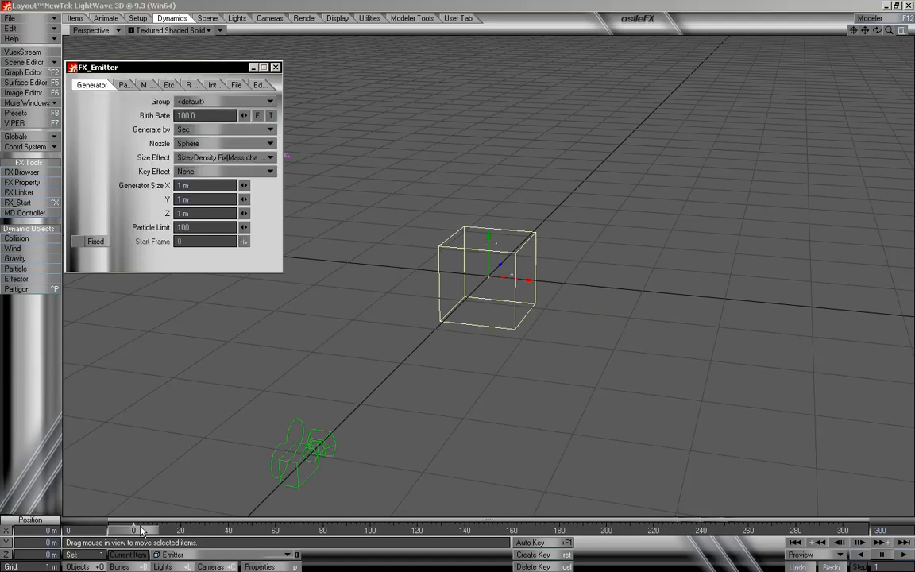
{"action": "mouse_move", "coordinate": [141, 530]}
{"action": "left_mouse_down"}
{"action": "mouse_move", "coordinate": [588, 530]}
{"action": "mouse_move", "coordinate": [134, 530]}
{"action": "left_mouse_up"}
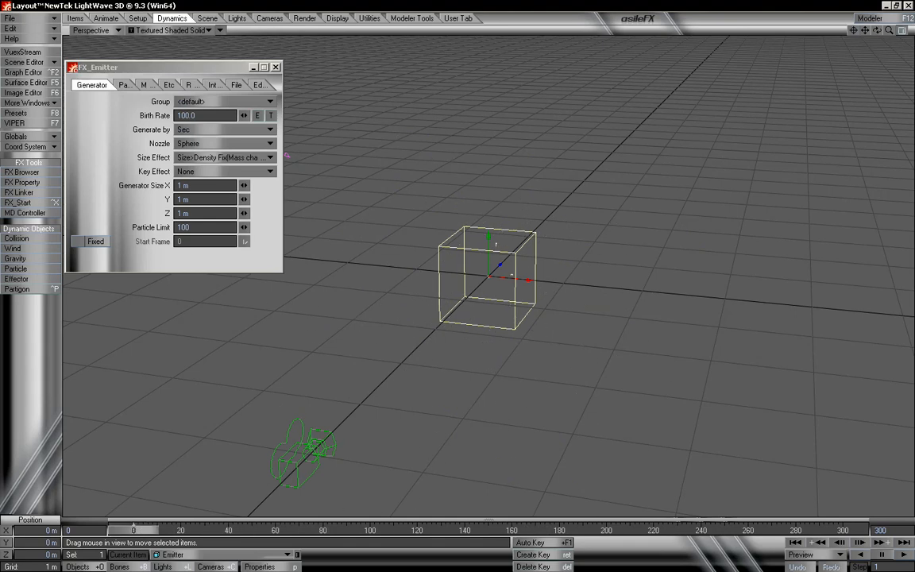
{"action": "left_click", "coordinate": [275, 67]}
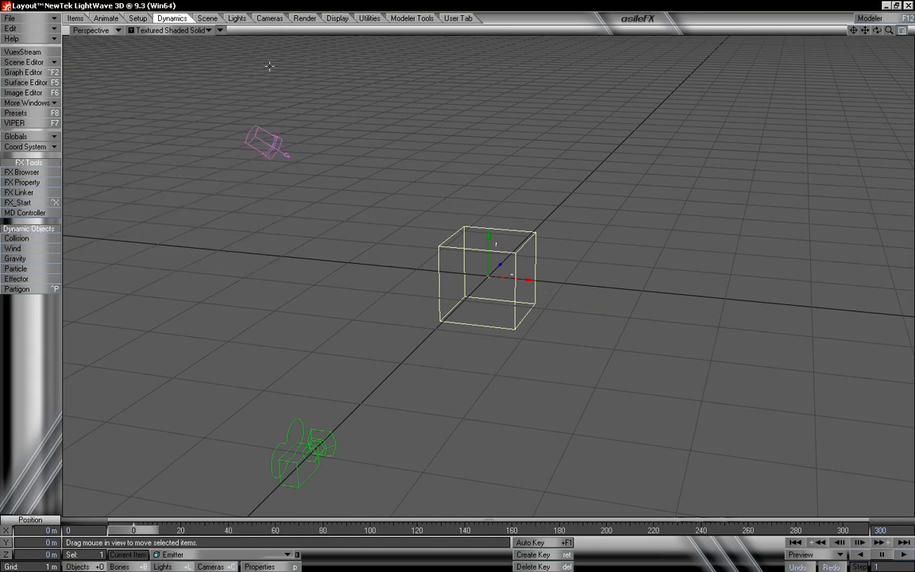
Step: Add a second HV particle emitter and set its nozzle to Parent-Emitter
{"action": "left_click", "coordinate": [31, 269]}
{"action": "left_click", "coordinate": [236, 302]}
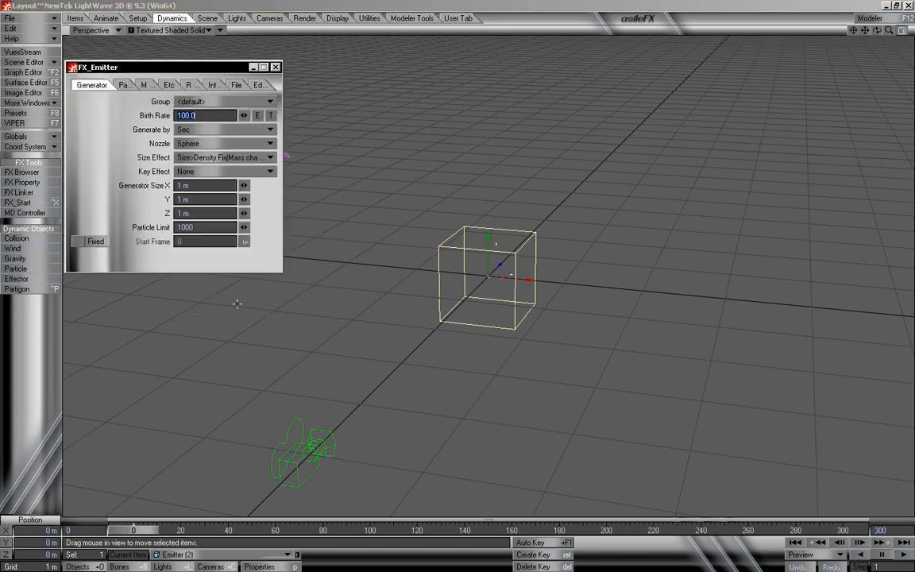
{"action": "left_click", "coordinate": [204, 144]}
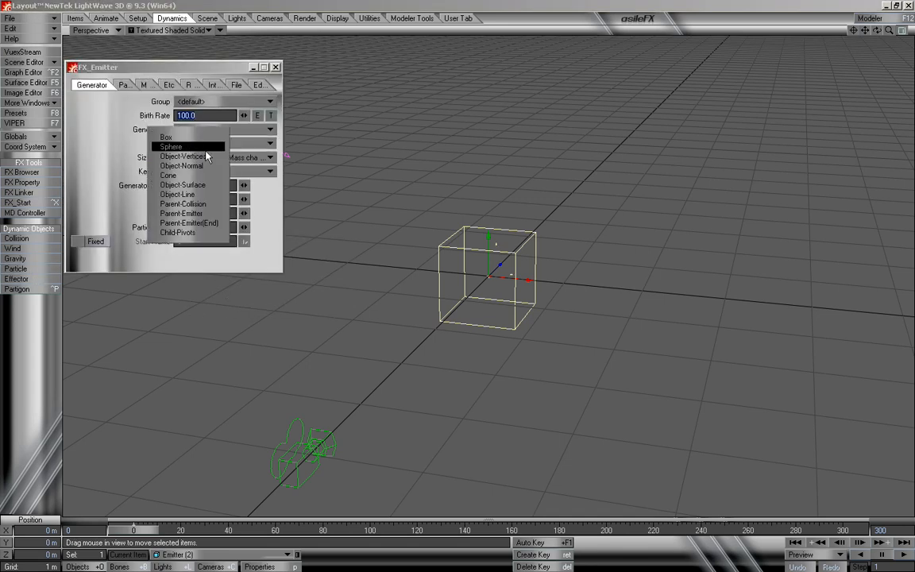
{"action": "left_click", "coordinate": [189, 213]}
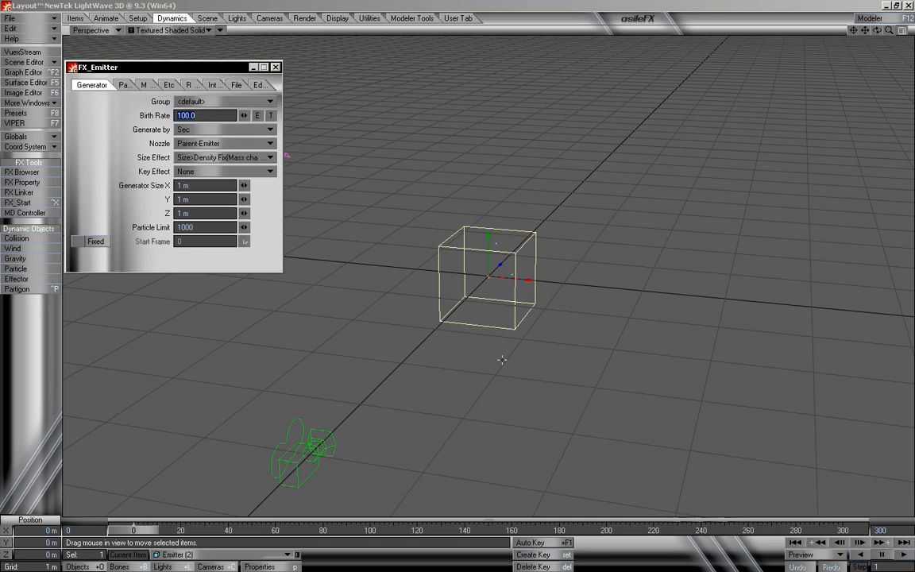
{"action": "left_click", "coordinate": [276, 69]}
Step: Parent Emitter (2) to Emitter (1) in its motion options and preview the timeline
{"action": "key", "text": "m"}
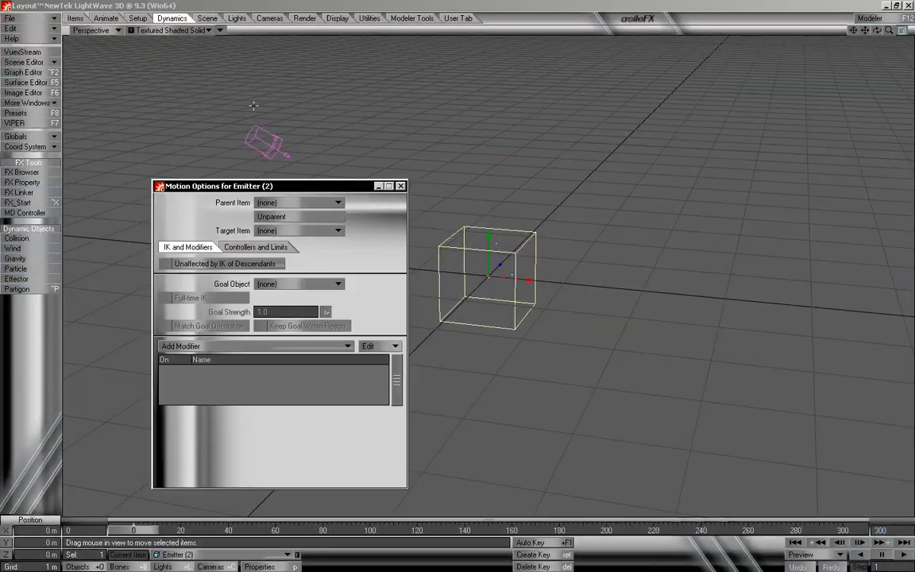
{"action": "left_click", "coordinate": [280, 202]}
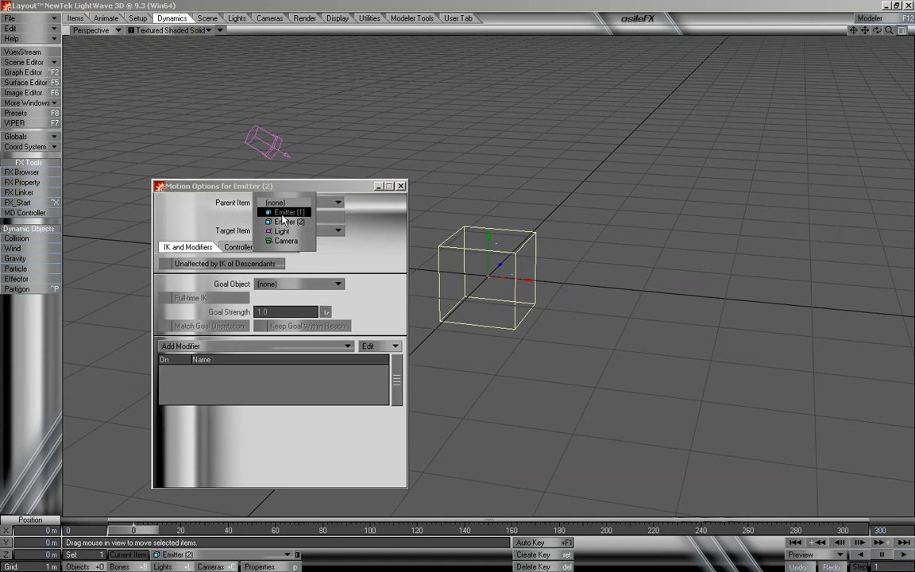
{"action": "left_click", "coordinate": [283, 213]}
{"action": "left_click", "coordinate": [401, 186]}
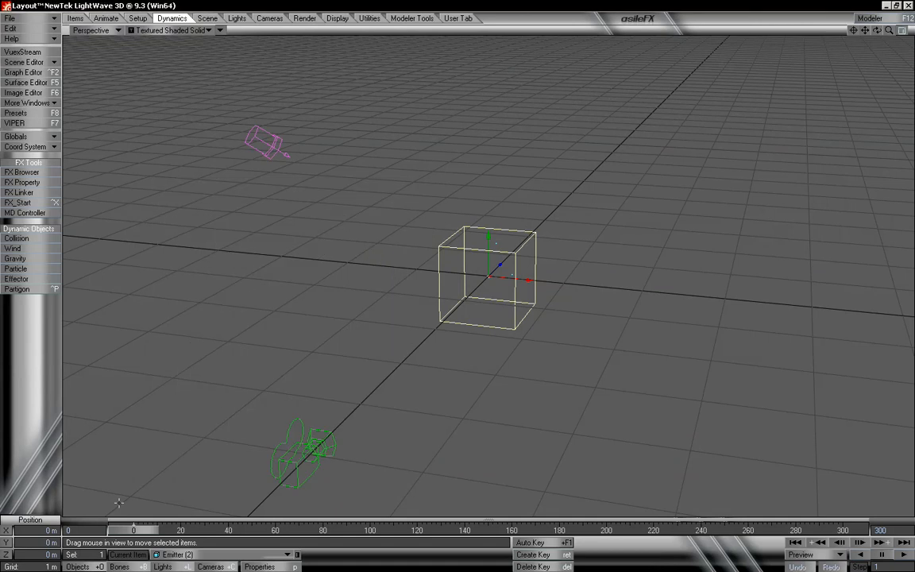
{"action": "mouse_move", "coordinate": [138, 530]}
{"action": "left_mouse_down"}
{"action": "mouse_move", "coordinate": [340, 529]}
{"action": "mouse_move", "coordinate": [133, 530]}
{"action": "left_mouse_up"}
Step: Open the object properties of Emitter (2) and set its particle life time to 300 frames
{"action": "key", "text": "p"}
{"action": "left_click_drag", "start_coordinate": [271, 195], "coordinate": [136, 47]}
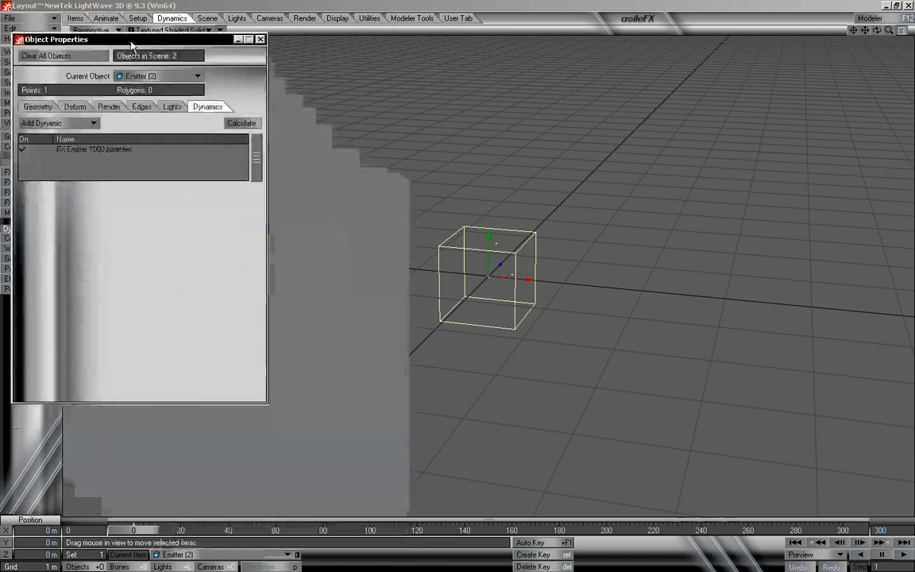
{"action": "left_click", "coordinate": [119, 149]}
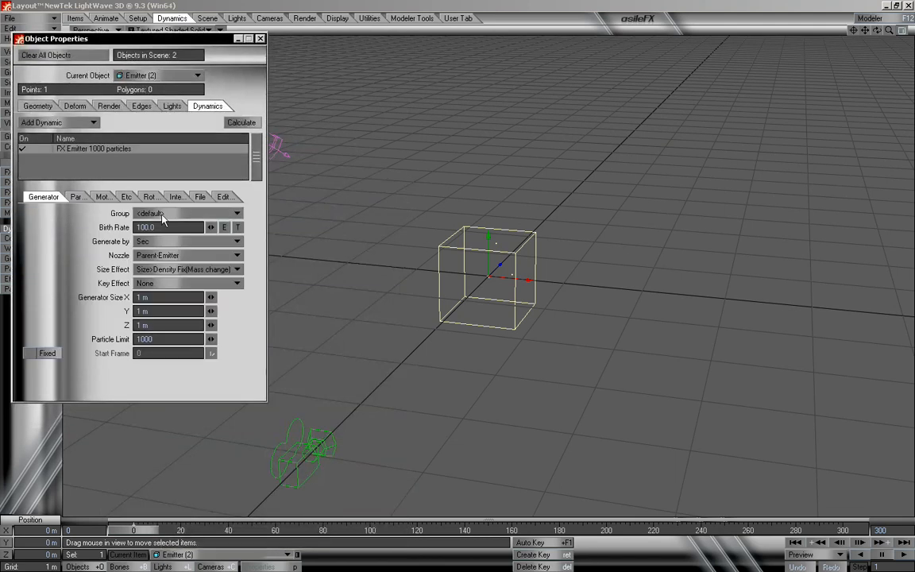
{"action": "left_click", "coordinate": [83, 197]}
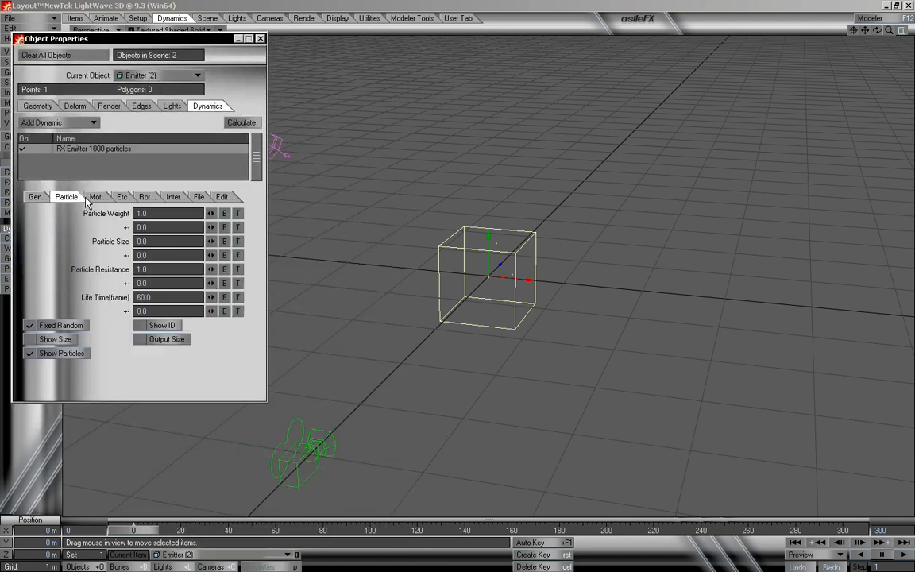
{"action": "left_click", "coordinate": [176, 297]}
{"action": "type", "text": "300"}
{"action": "key", "text": "Return"}
Step: Set the particle resistance of Emitter (2) to 2 and its particle limit to 1000000
{"action": "left_click", "coordinate": [159, 267]}
{"action": "type", "text": "2"}
{"action": "key", "text": "Tab"}
{"action": "key", "text": "Tab"}
{"action": "key", "text": "Tab"}
{"action": "mouse_move", "coordinate": [133, 530]}
{"action": "left_mouse_down"}
{"action": "mouse_move", "coordinate": [475, 530]}
{"action": "mouse_move", "coordinate": [133, 530]}
{"action": "left_mouse_up"}
{"action": "left_click", "coordinate": [35, 197]}
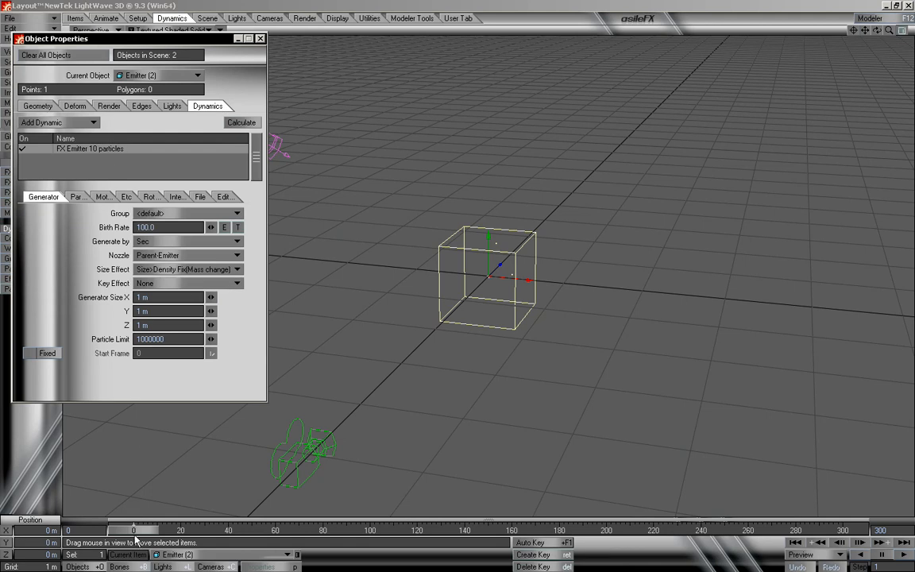
Step: Set the vibration of Emitter (2) to 1 m/s and preview the trails up to frame 52
{"action": "left_click", "coordinate": [103, 197]}
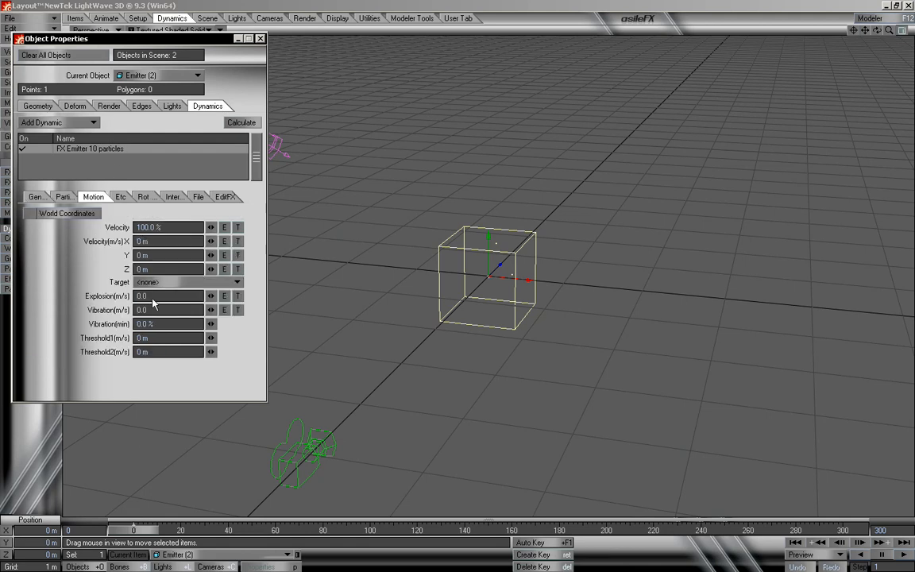
{"action": "left_click", "coordinate": [149, 310]}
{"action": "type", "text": "1"}
{"action": "key", "text": "Return"}
{"action": "left_click_drag", "start_coordinate": [137, 530], "coordinate": [256, 530]}
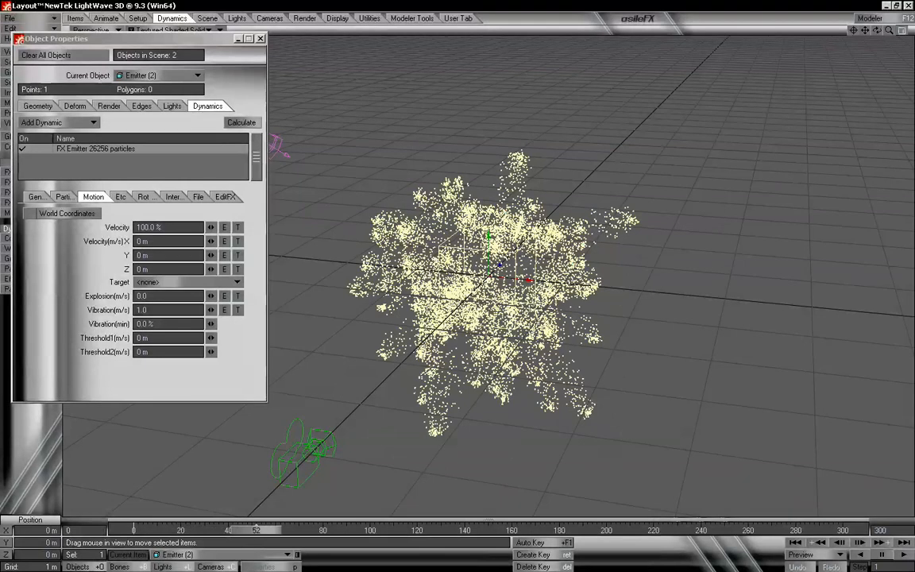
Step: Set the vibration of Emitter (2) to 0.5 m/s and preview the trails up to frame 84
{"action": "left_click", "coordinate": [156, 310]}
{"action": "type", "text": ".5"}
{"action": "key", "text": "Tab"}
{"action": "key", "text": "Tab"}
{"action": "key", "text": "Tab"}
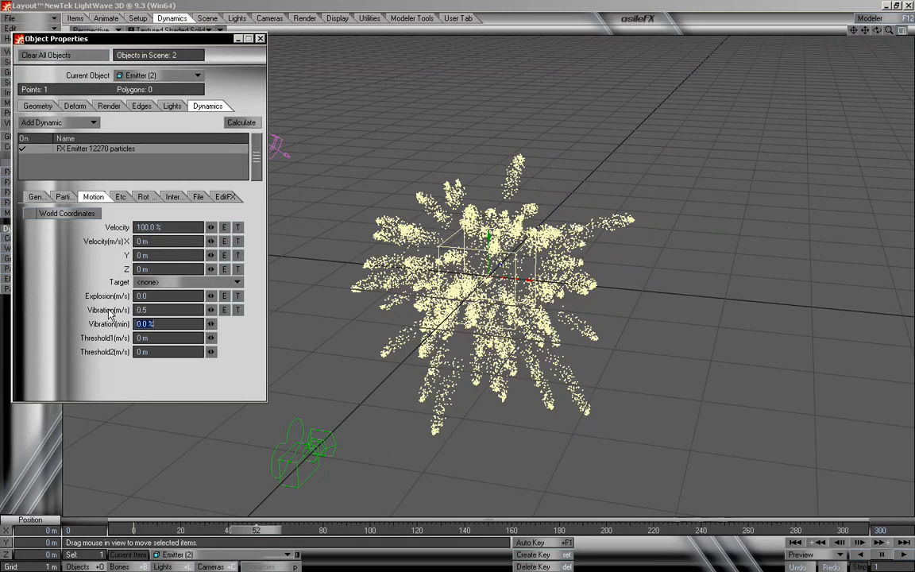
{"action": "left_click", "coordinate": [138, 147]}
{"action": "left_click_drag", "start_coordinate": [257, 534], "coordinate": [331, 530]}
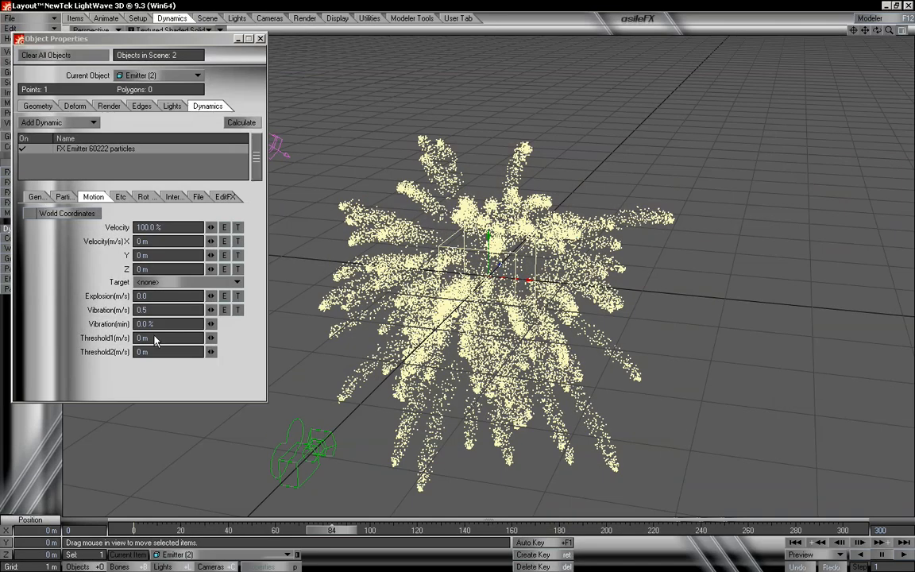
Step: Reduce the vibration of Emitter (2) to 0.4 m/s
{"action": "left_click", "coordinate": [144, 309]}
{"action": "type", "text": "0.5"}
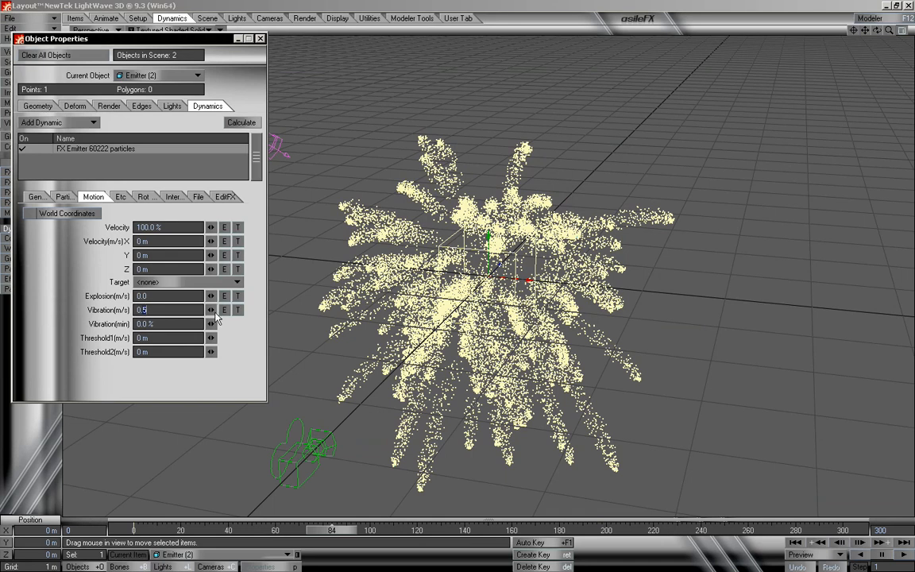
{"action": "key", "text": "Tab"}
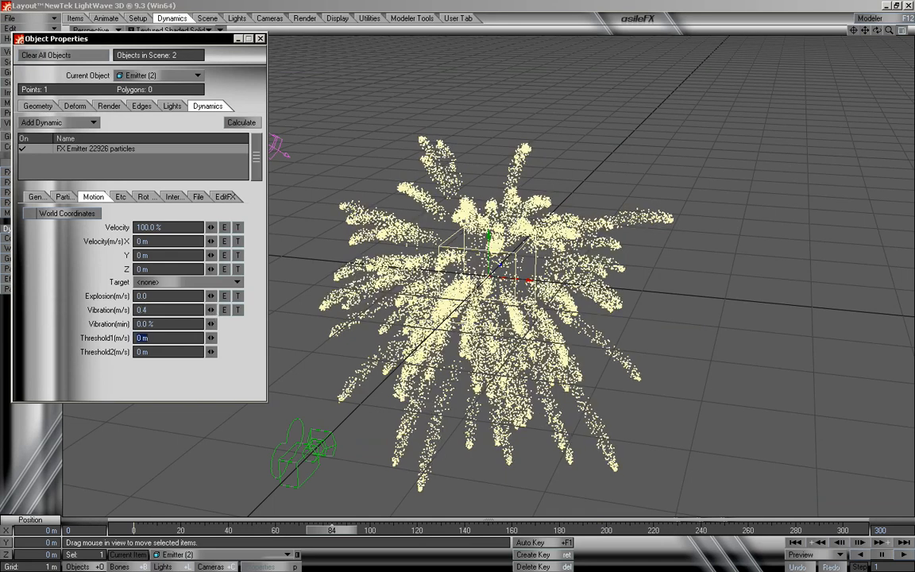
{"action": "key", "text": "Tab"}
{"action": "key", "text": "Tab"}
Step: Set the birth rate of Emitter (2) to 50 and close the object properties
{"action": "left_click", "coordinate": [43, 197]}
{"action": "left_click_drag", "start_coordinate": [170, 228], "coordinate": [70, 227]}
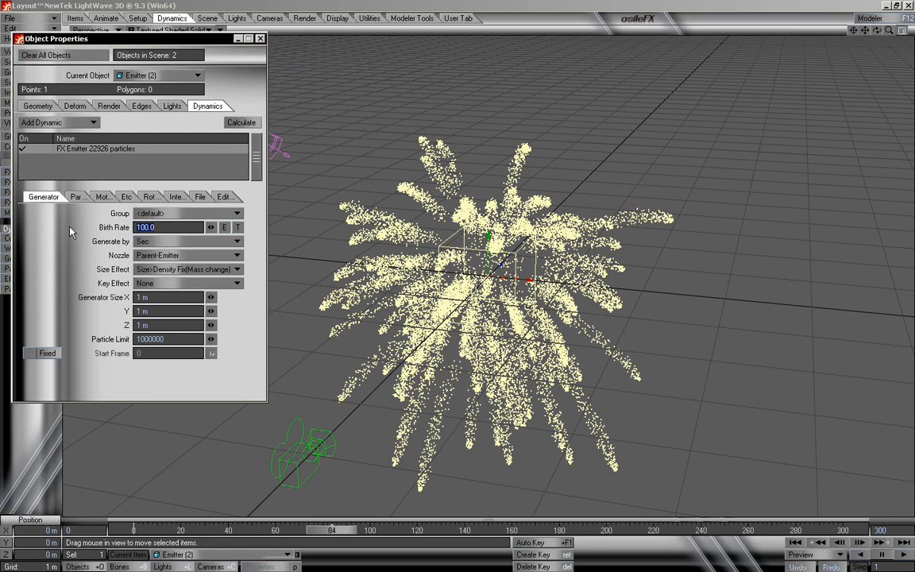
{"action": "type", "text": "50"}
{"action": "key", "text": "Tab"}
{"action": "key", "text": "Tab"}
{"action": "key", "text": "Tab"}
{"action": "key", "text": "Tab"}
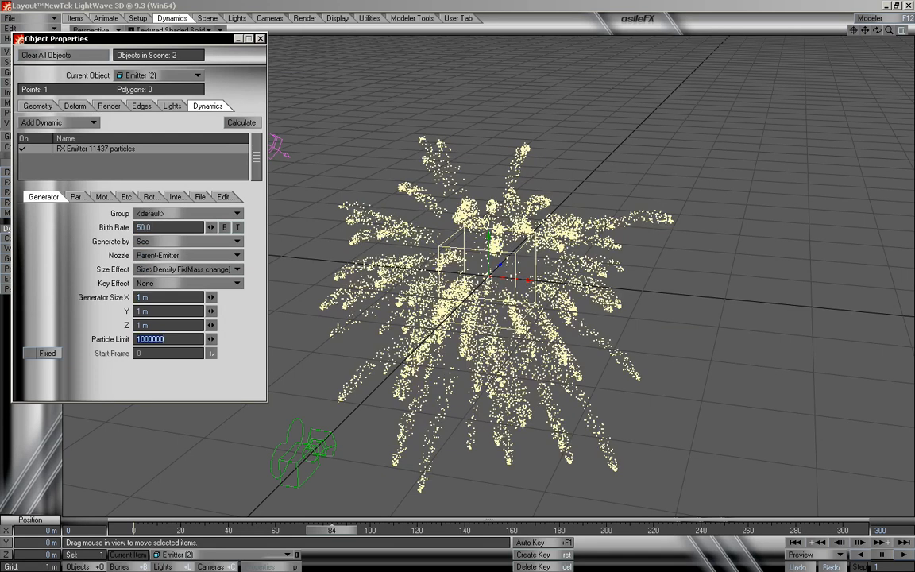
{"action": "left_click", "coordinate": [260, 38]}
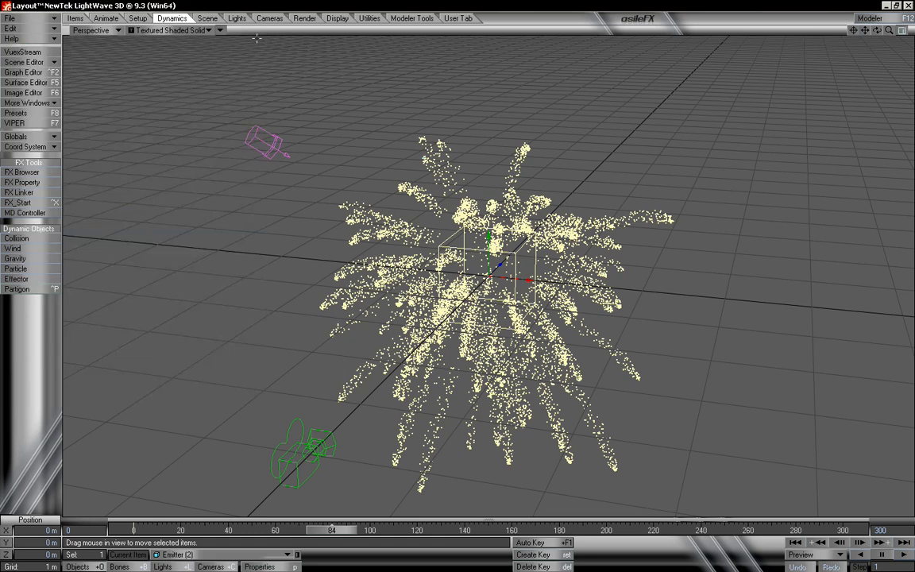
Step: Advance the timeline to frame 112 and switch the viewport to Camera View
{"action": "left_click_drag", "start_coordinate": [333, 530], "coordinate": [399, 530]}
{"action": "left_click", "coordinate": [92, 30]}
{"action": "left_click", "coordinate": [97, 43]}
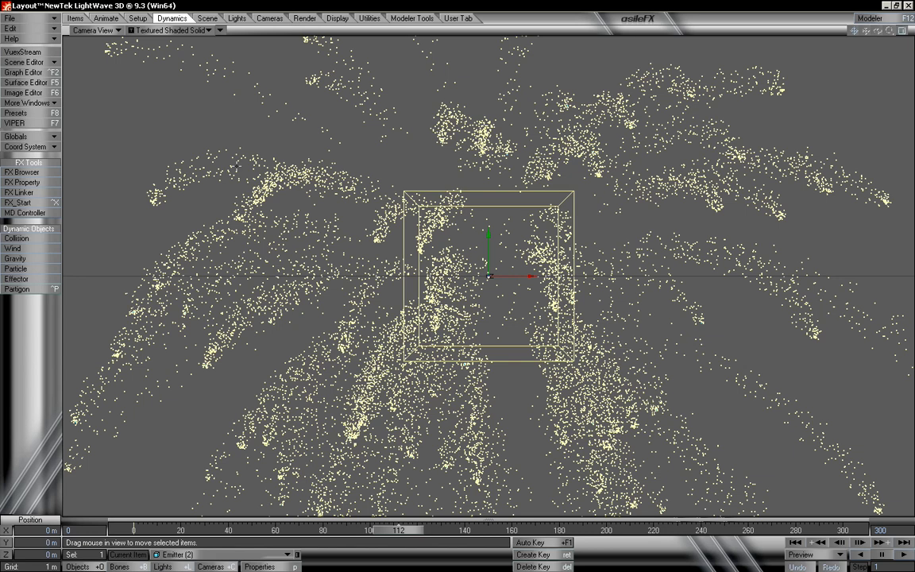
Step: Set the camera view background to Backdrop Color, close the preferences and move the timeline to frame 107
{"action": "key", "text": "d"}
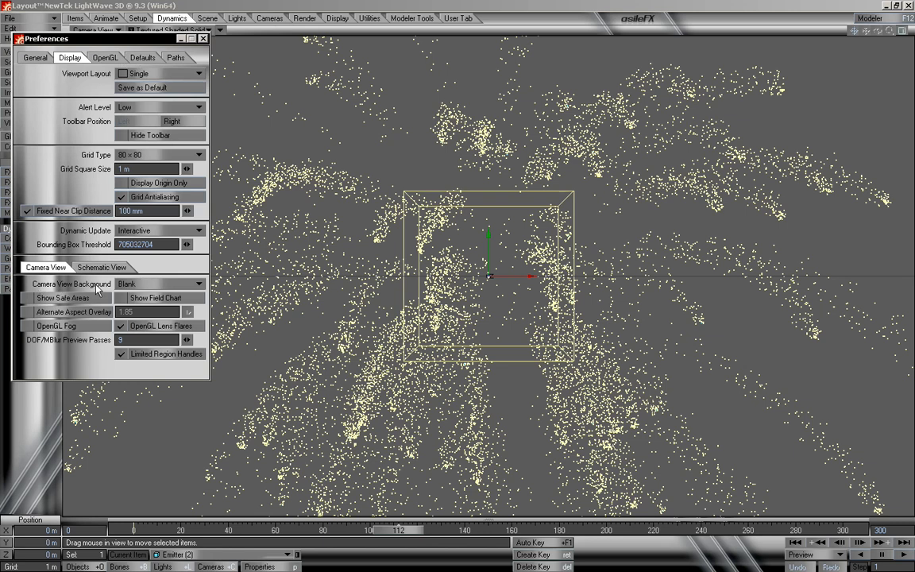
{"action": "left_click", "coordinate": [135, 284]}
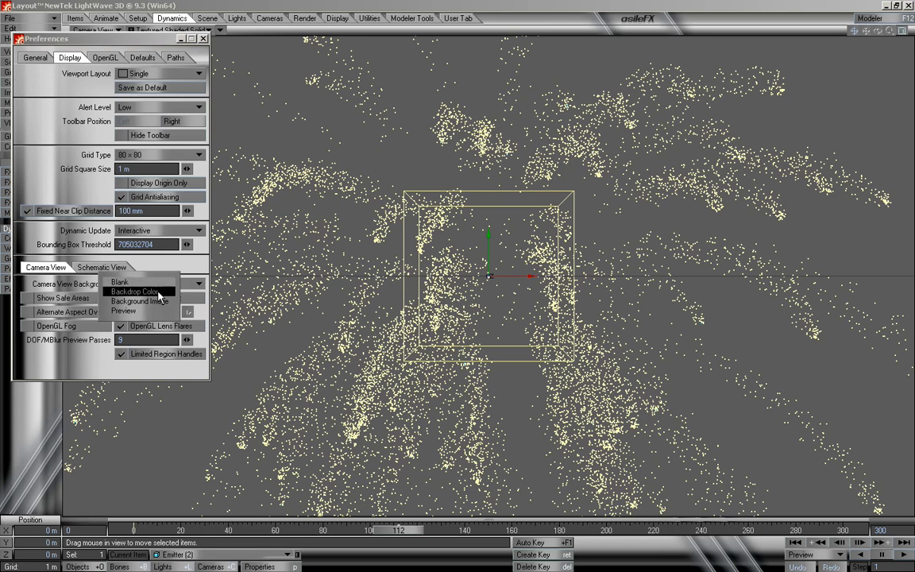
{"action": "left_click", "coordinate": [159, 293]}
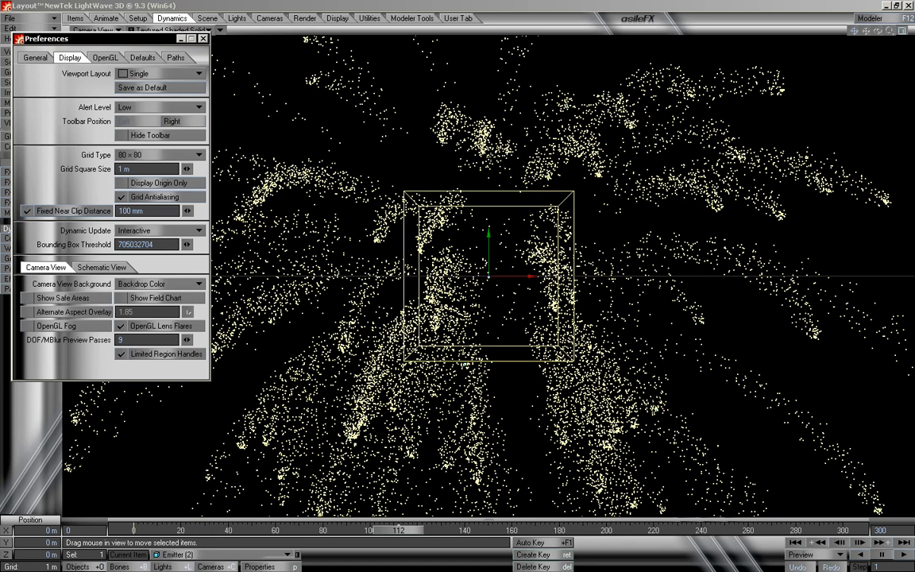
{"action": "left_click", "coordinate": [203, 38]}
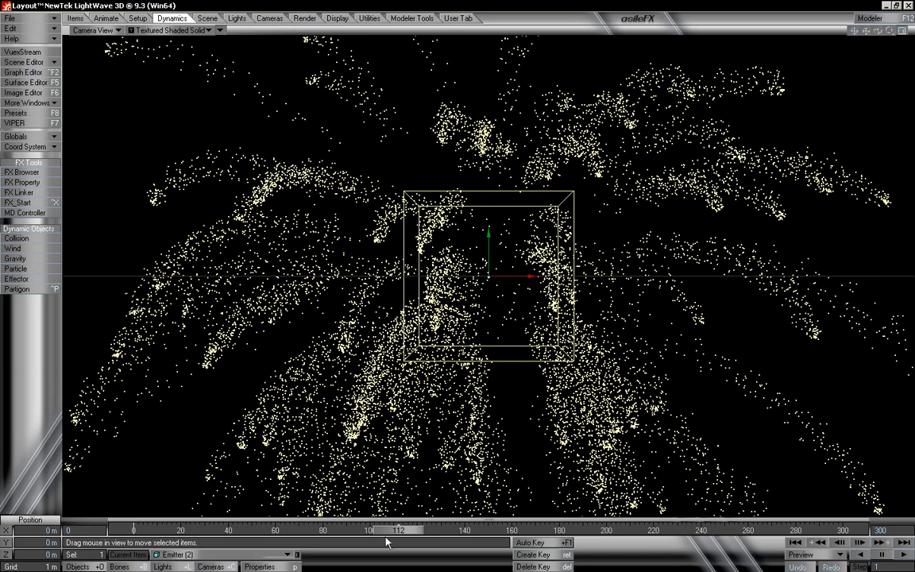
{"action": "mouse_move", "coordinate": [396, 530]}
{"action": "left_mouse_down"}
{"action": "mouse_move", "coordinate": [131, 531]}
{"action": "mouse_move", "coordinate": [549, 530]}
{"action": "mouse_move", "coordinate": [134, 530]}
{"action": "mouse_move", "coordinate": [386, 530]}
{"action": "left_mouse_up"}
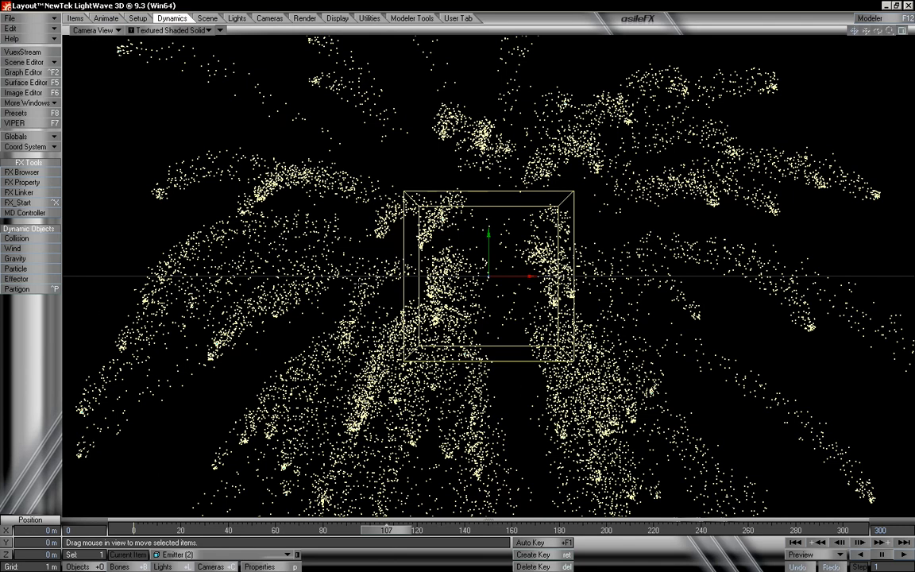
Step: Add a HyperVoxels volumetric to the scene effects and open its settings
{"action": "key", "text": "ctrl+F6"}
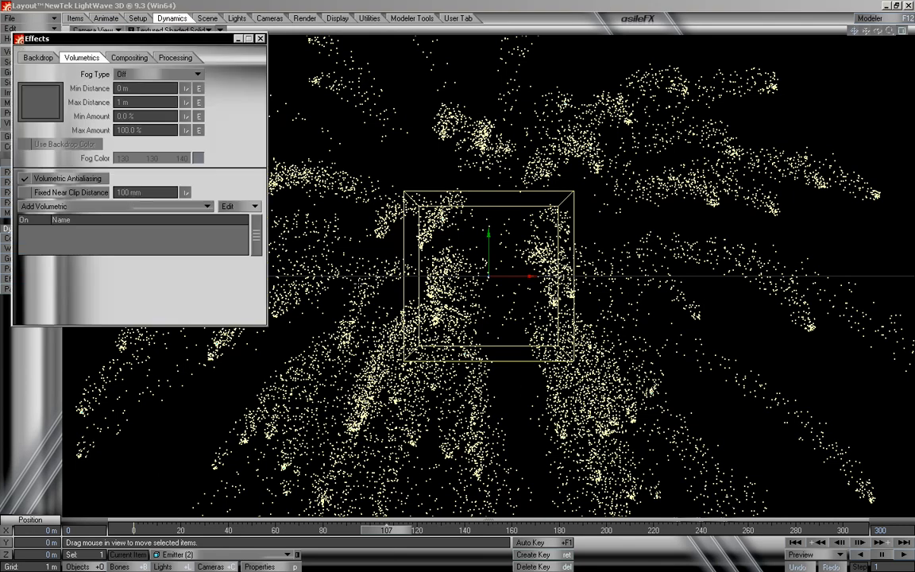
{"action": "left_click", "coordinate": [107, 207]}
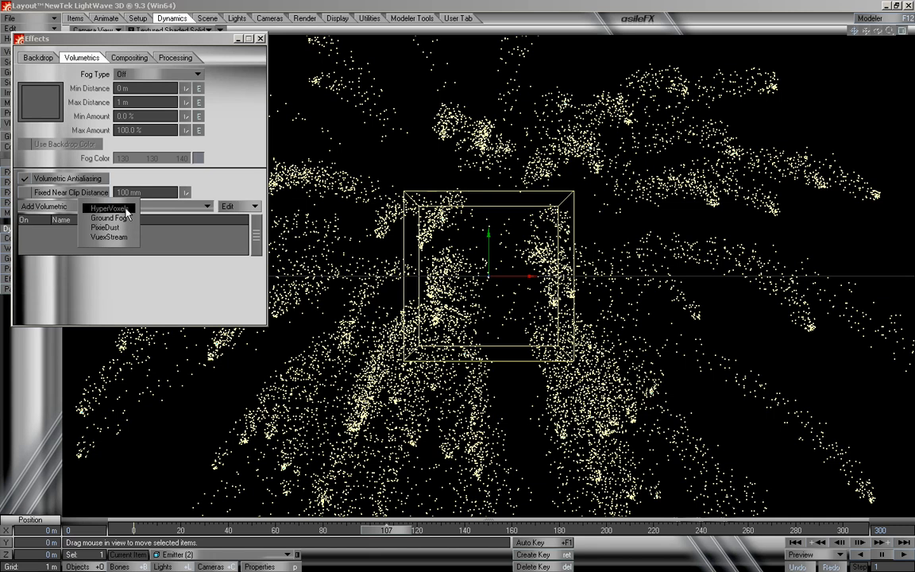
{"action": "left_click", "coordinate": [124, 209]}
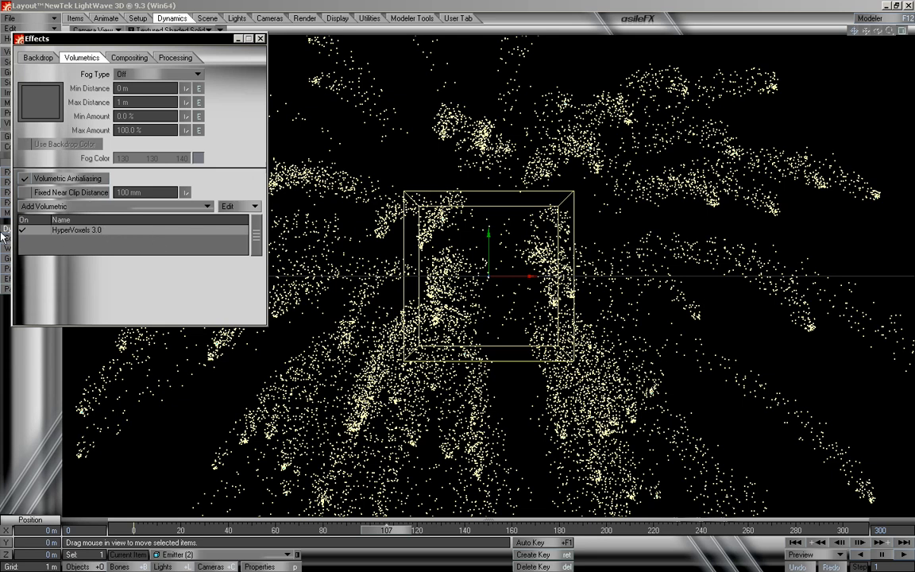
{"action": "double_click", "coordinate": [90, 232]}
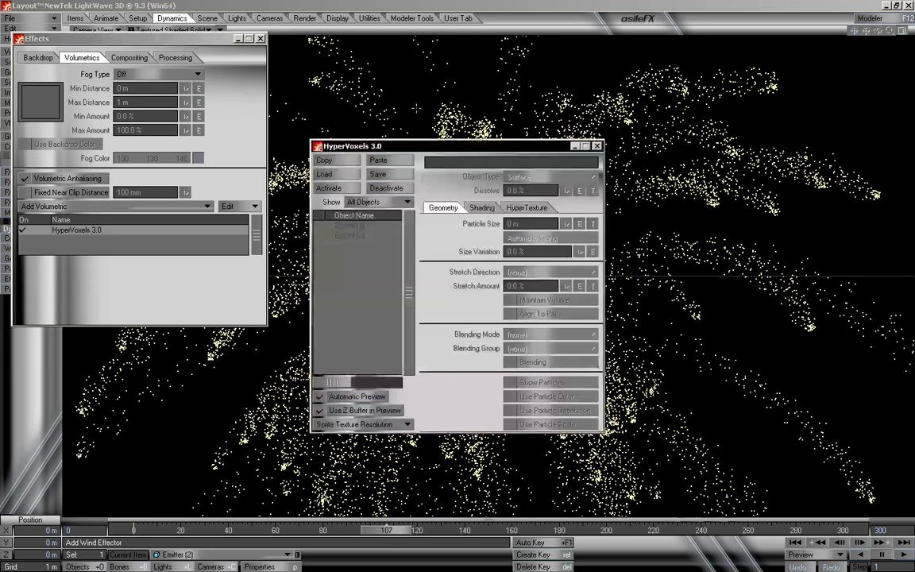
{"action": "left_click_drag", "start_coordinate": [433, 141], "coordinate": [122, 61]}
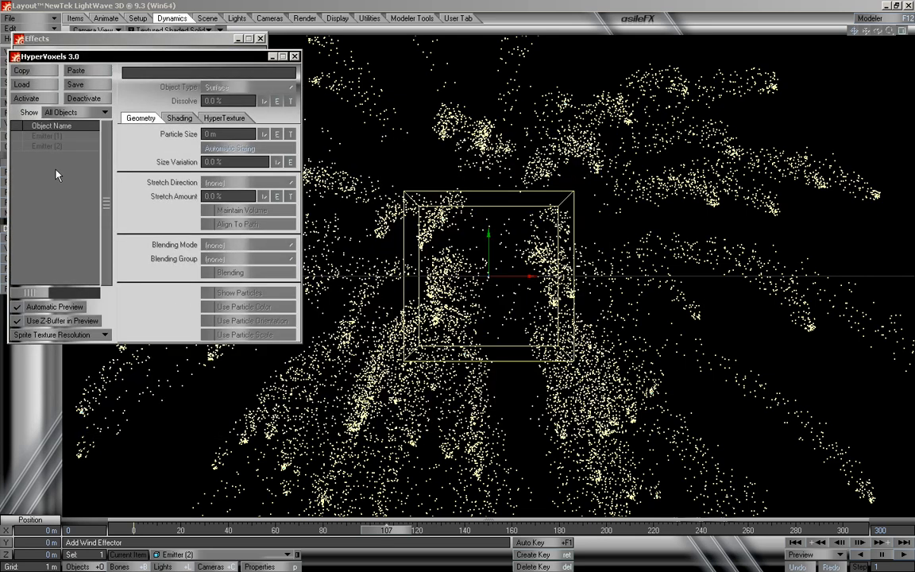
Step: Activate HyperVoxels on Emitter (2) as a Sprite with Show Particles enabled, and preview it at frame 69
{"action": "double_click", "coordinate": [54, 148]}
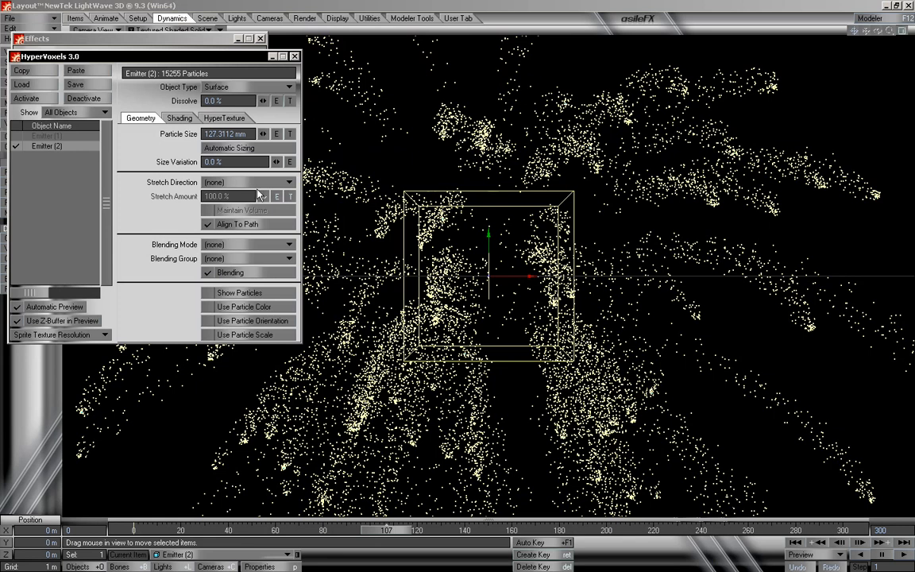
{"action": "left_click", "coordinate": [240, 293]}
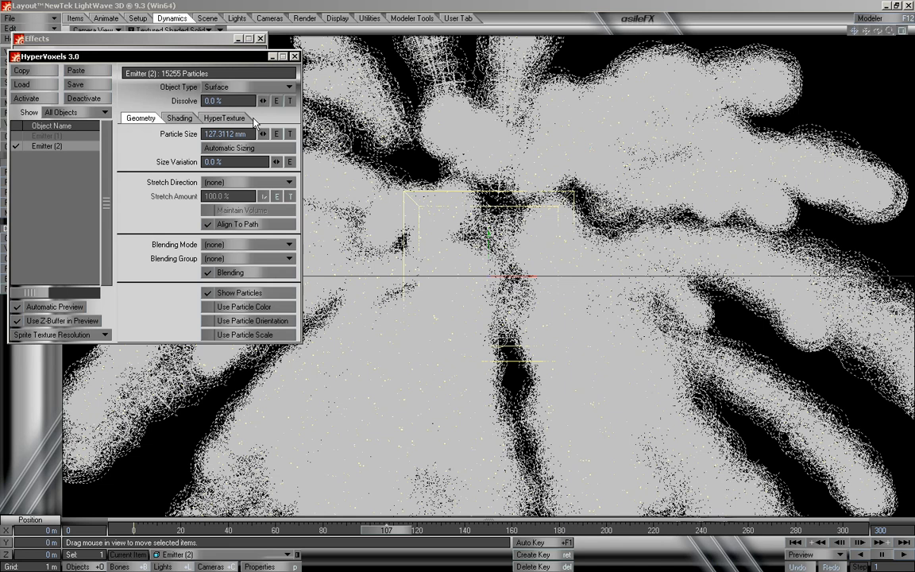
{"action": "left_click", "coordinate": [210, 87]}
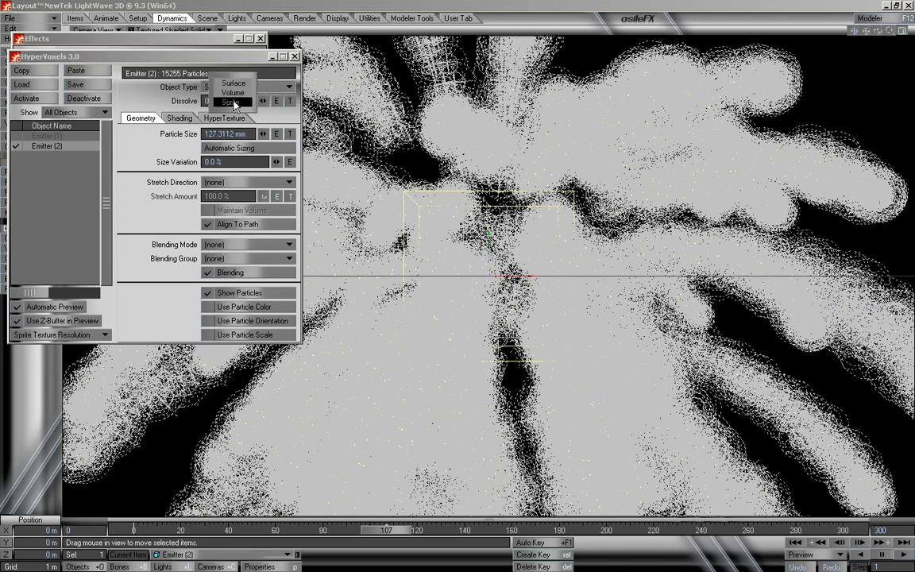
{"action": "left_click", "coordinate": [230, 98]}
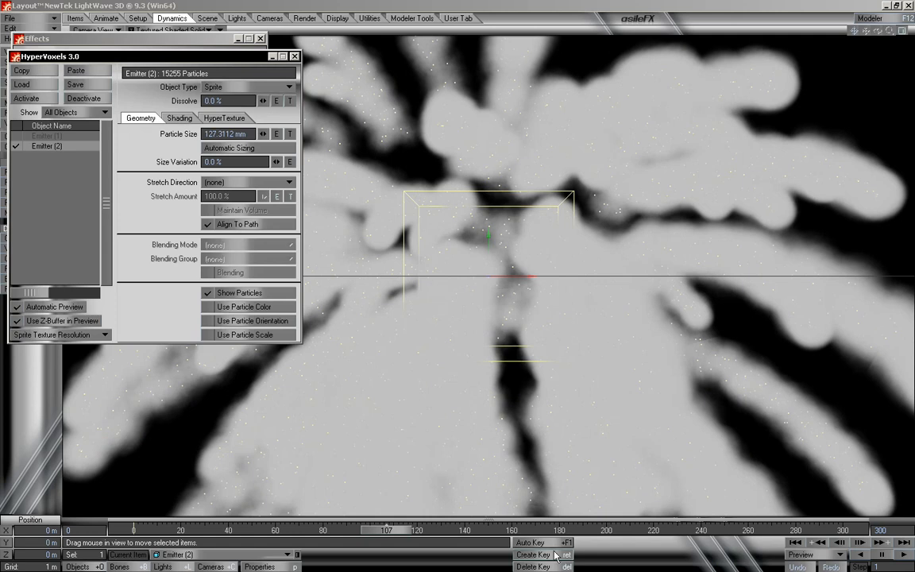
{"action": "mouse_move", "coordinate": [412, 533]}
{"action": "left_mouse_down"}
{"action": "mouse_move", "coordinate": [158, 532]}
{"action": "mouse_move", "coordinate": [480, 532]}
{"action": "mouse_move", "coordinate": [181, 531]}
{"action": "mouse_move", "coordinate": [317, 532]}
{"action": "mouse_move", "coordinate": [297, 532]}
{"action": "left_mouse_up"}
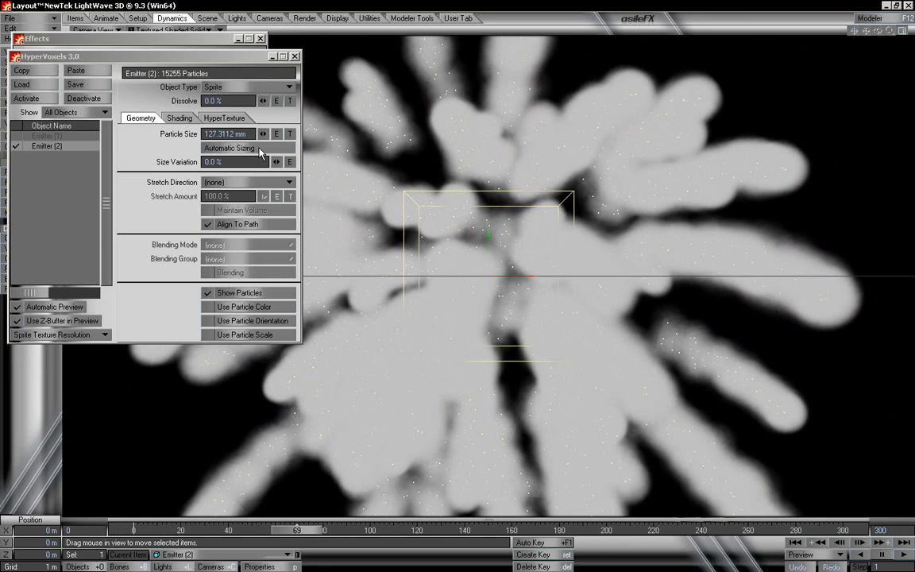
Step: Give the HyperVoxels color a Gradient texture layer with Relative Particle Age as the input parameter
{"action": "left_click", "coordinate": [178, 118]}
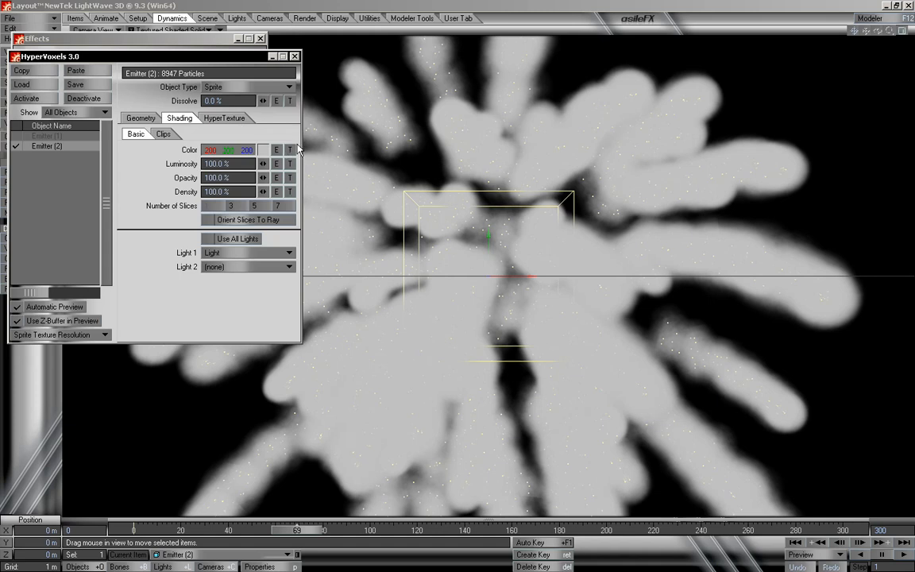
{"action": "left_click", "coordinate": [290, 151]}
{"action": "left_click_drag", "start_coordinate": [396, 120], "coordinate": [128, 76]}
{"action": "left_click", "coordinate": [274, 89]}
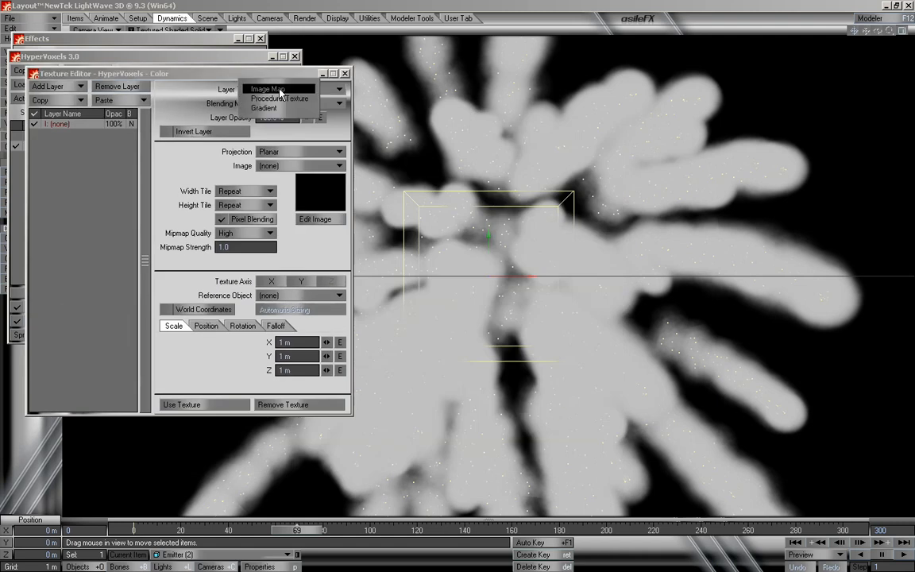
{"action": "left_click", "coordinate": [278, 106]}
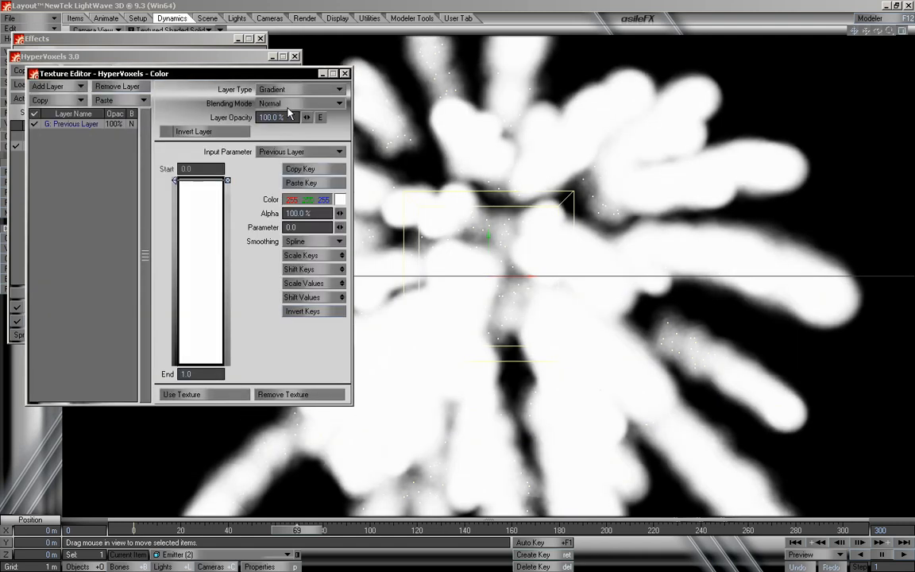
{"action": "left_click", "coordinate": [300, 151]}
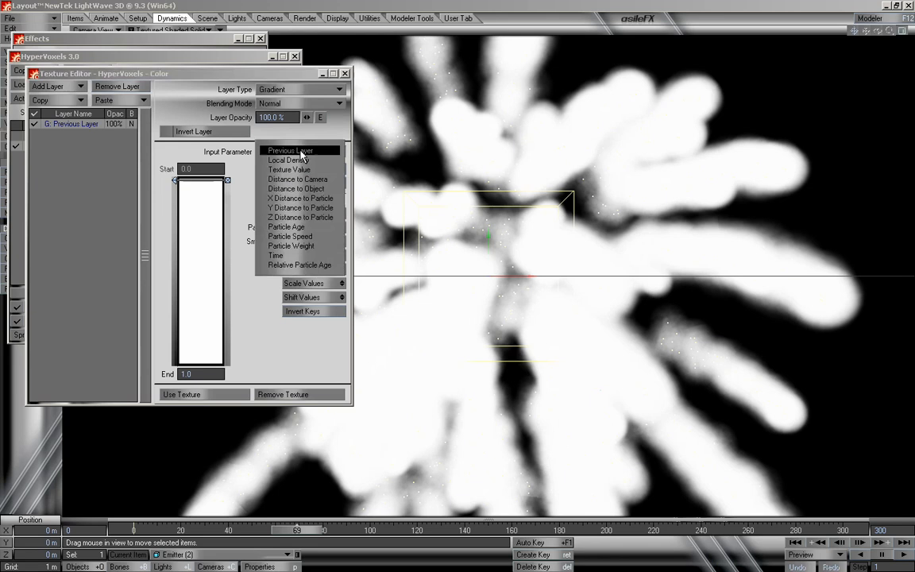
{"action": "left_click", "coordinate": [292, 266]}
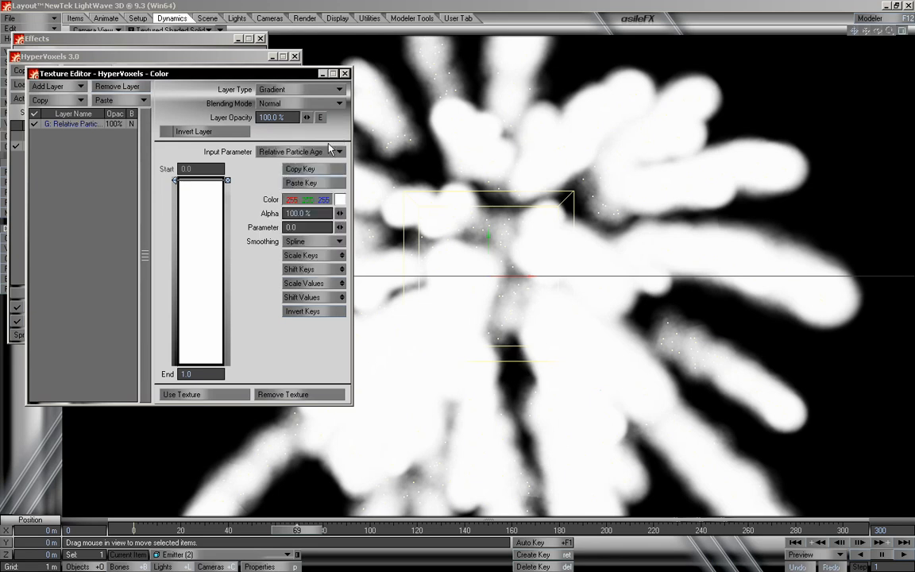
{"action": "left_click_drag", "start_coordinate": [221, 76], "coordinate": [212, 68]}
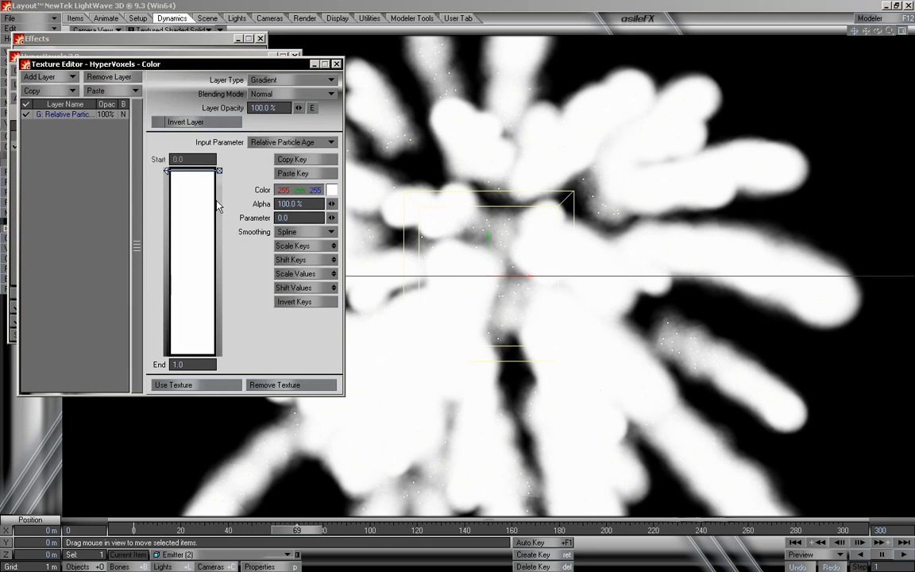
Step: Add two keys to the color gradient, at 0.4 and 0.6702
{"action": "mouse_move", "coordinate": [198, 237]}
{"action": "left_mouse_down"}
{"action": "mouse_move", "coordinate": [198, 264]}
{"action": "mouse_move", "coordinate": [198, 242]}
{"action": "left_mouse_up"}
{"action": "left_click", "coordinate": [198, 294]}
{"action": "left_click_drag", "start_coordinate": [198, 294], "coordinate": [197, 292]}
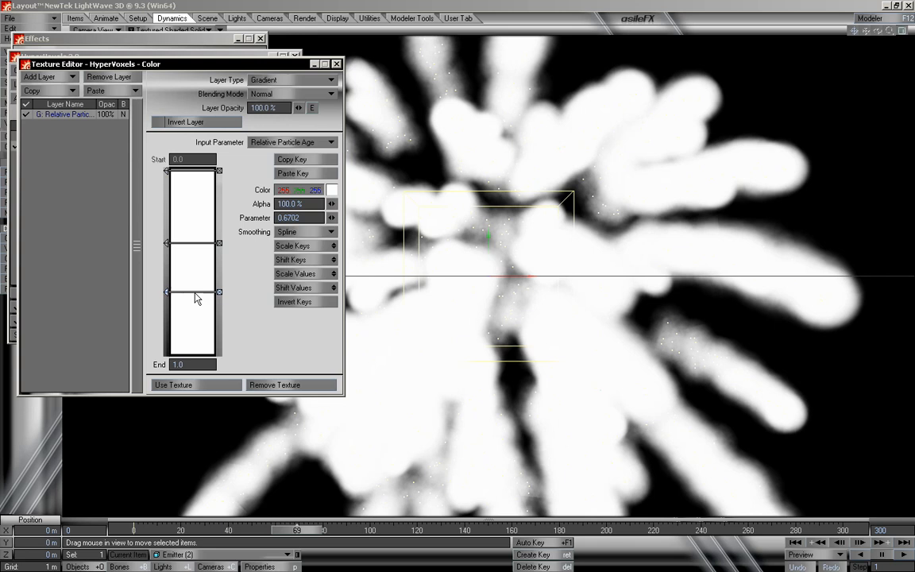
Step: Color the gradient's start key pale yellow, with red 252 and blue 163
{"action": "left_click", "coordinate": [188, 174]}
{"action": "left_click", "coordinate": [331, 190]}
{"action": "left_click_drag", "start_coordinate": [189, 95], "coordinate": [183, 97]}
{"action": "left_click_drag", "start_coordinate": [310, 121], "coordinate": [300, 111]}
{"action": "left_click", "coordinate": [47, 263]}
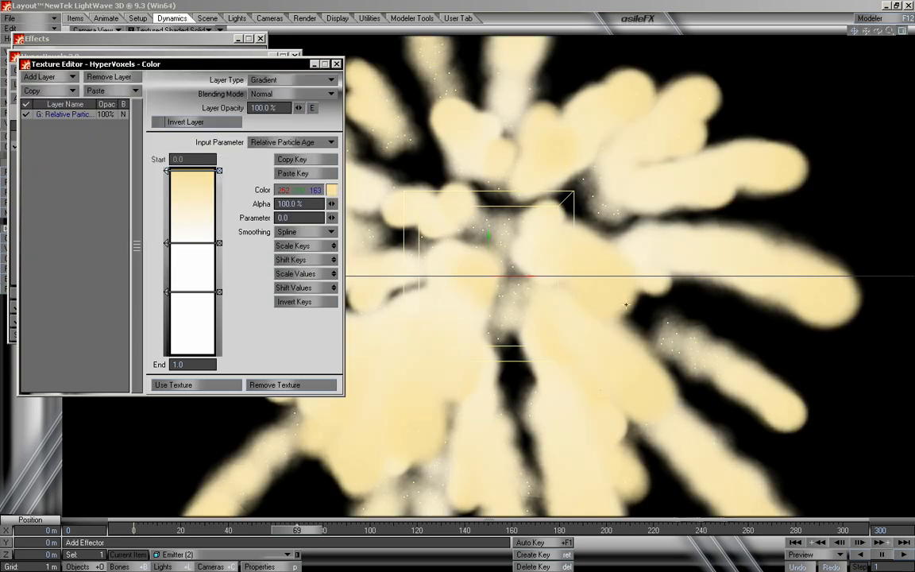
Step: Color the gradient key at 0.4 orange, with RGB 226, 134, 50
{"action": "left_click", "coordinate": [196, 243]}
{"action": "left_click", "coordinate": [331, 190]}
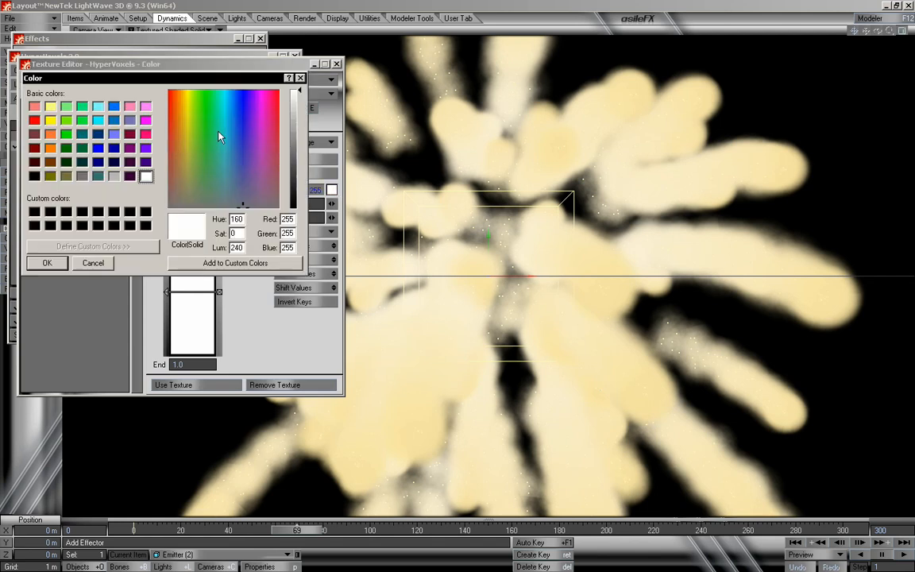
{"action": "left_click", "coordinate": [177, 118]}
{"action": "left_click", "coordinate": [301, 161]}
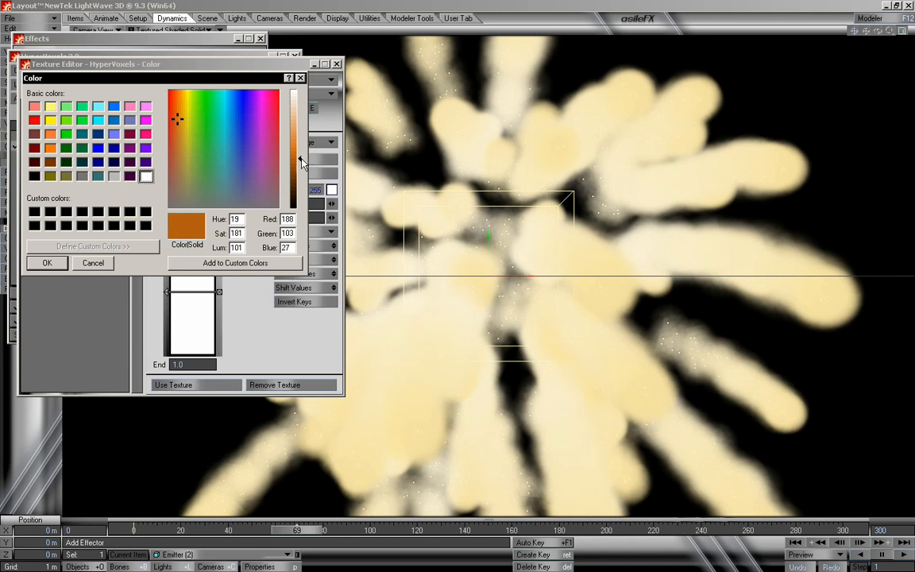
{"action": "left_click", "coordinate": [294, 143]}
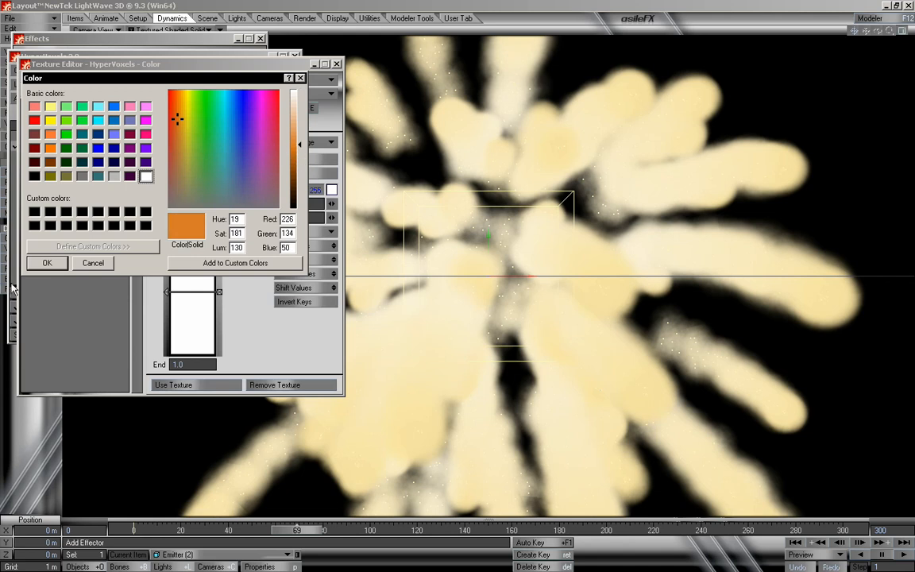
{"action": "left_click", "coordinate": [44, 262]}
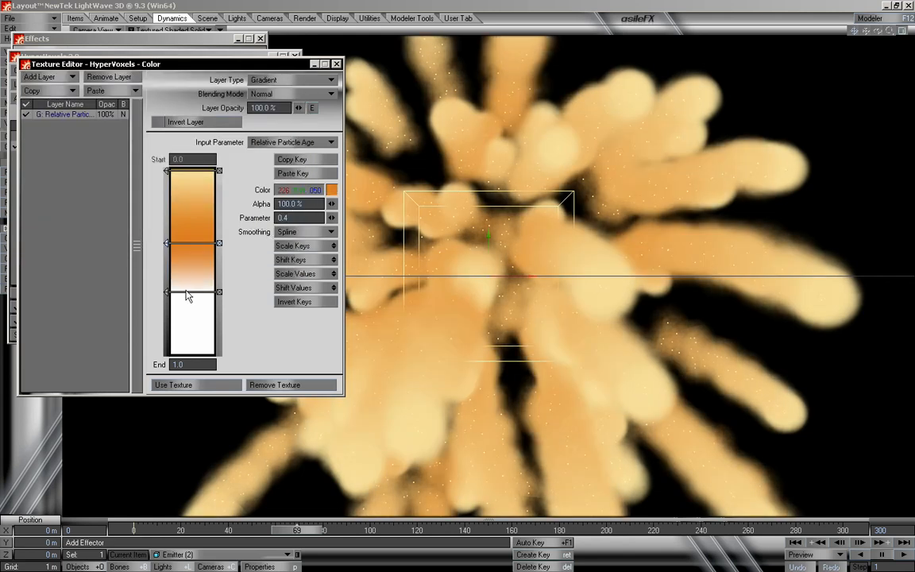
Step: Color the gradient key at 0.6702 dark brown, with RGB 124, 68, 31
{"action": "left_click", "coordinate": [186, 292]}
{"action": "left_click", "coordinate": [335, 193]}
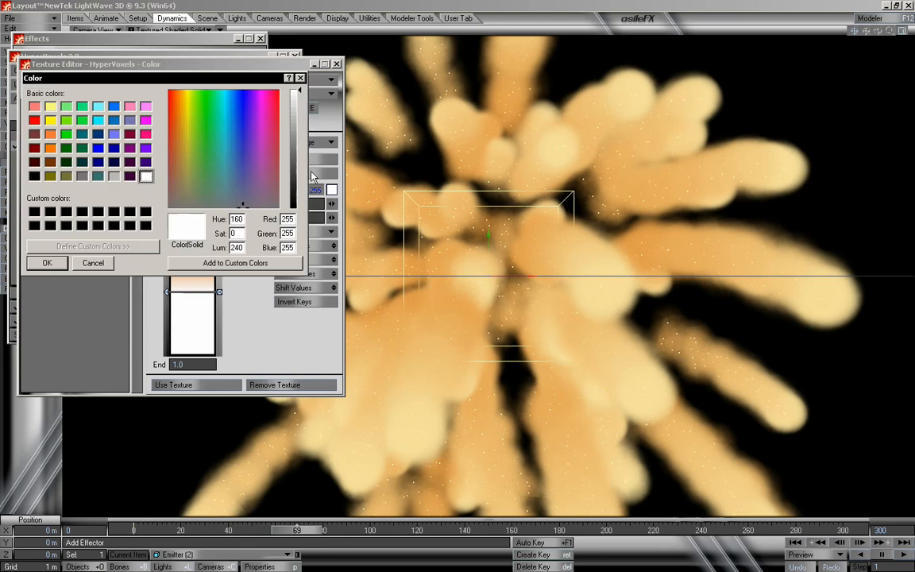
{"action": "left_click", "coordinate": [181, 119]}
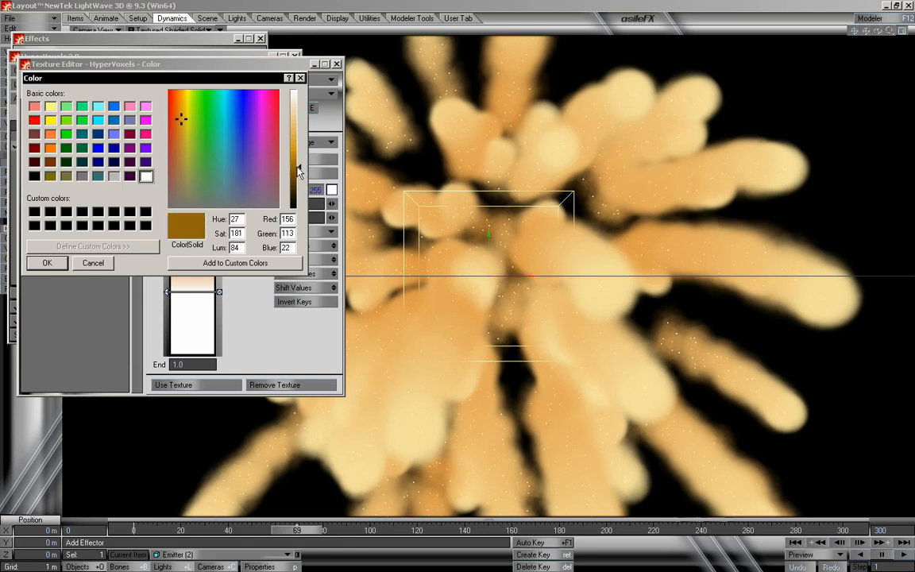
{"action": "left_click", "coordinate": [176, 137]}
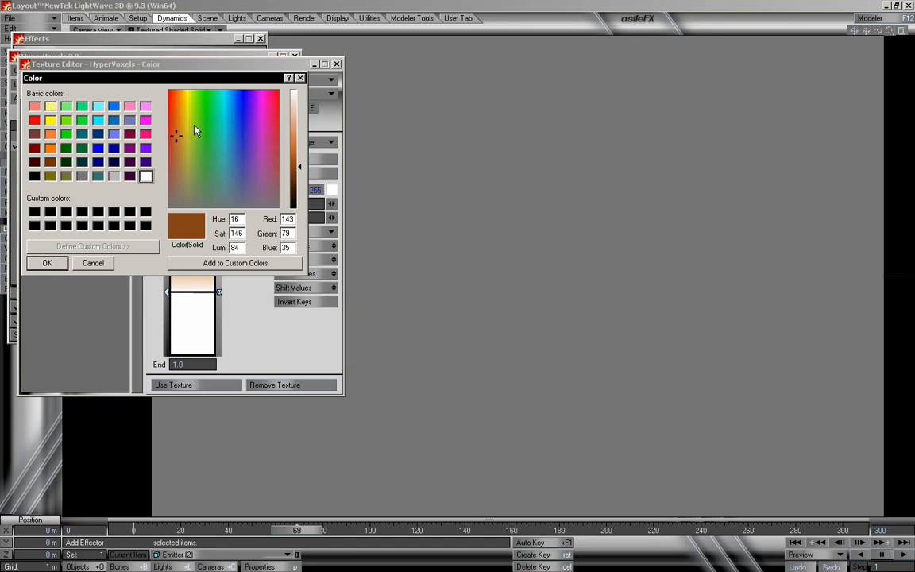
{"action": "left_click", "coordinate": [300, 172]}
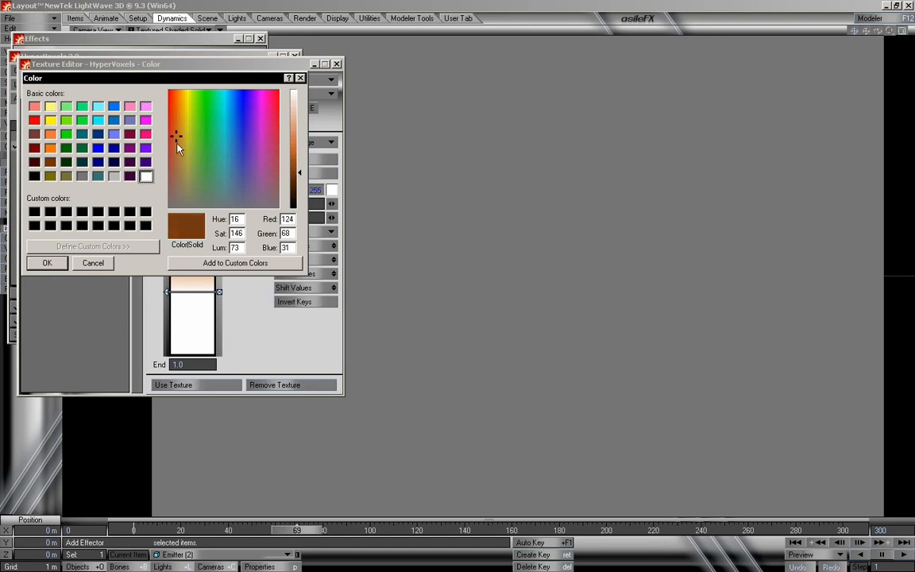
{"action": "left_click", "coordinate": [46, 262]}
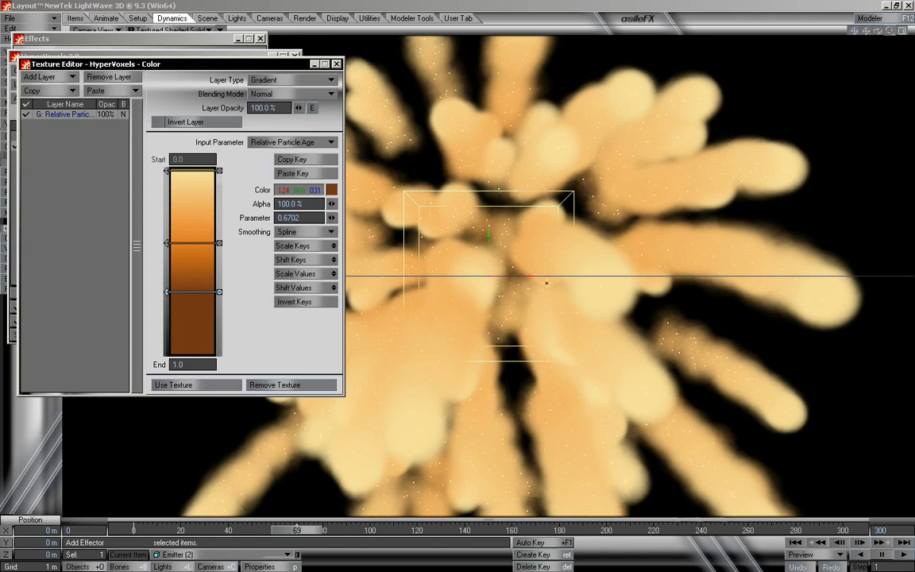
Step: Shift the orange gradient key to 0.2526 and the brown key to 0.5123
{"action": "left_click_drag", "start_coordinate": [168, 247], "coordinate": [169, 216]}
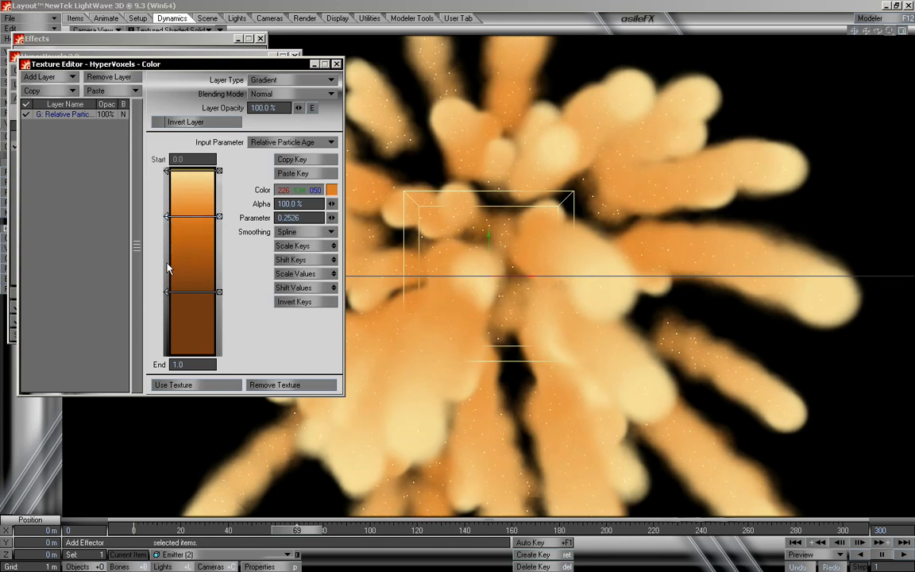
{"action": "left_click_drag", "start_coordinate": [168, 298], "coordinate": [168, 270]}
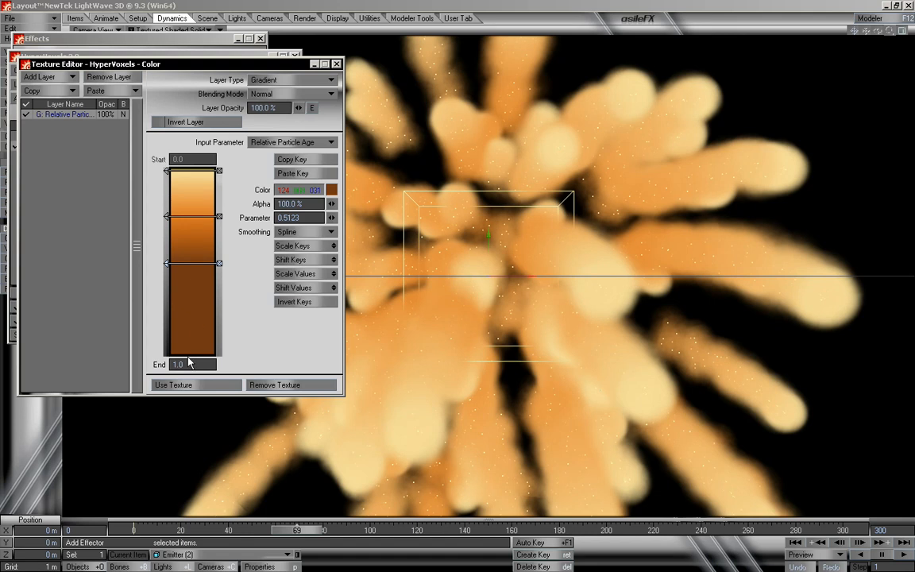
Step: Add a gradient key at 0.8316 and color it near-black with RGB 28, 15, 6
{"action": "left_click", "coordinate": [195, 301]}
{"action": "left_click_drag", "start_coordinate": [199, 321], "coordinate": [196, 344]}
{"action": "left_click", "coordinate": [331, 189]}
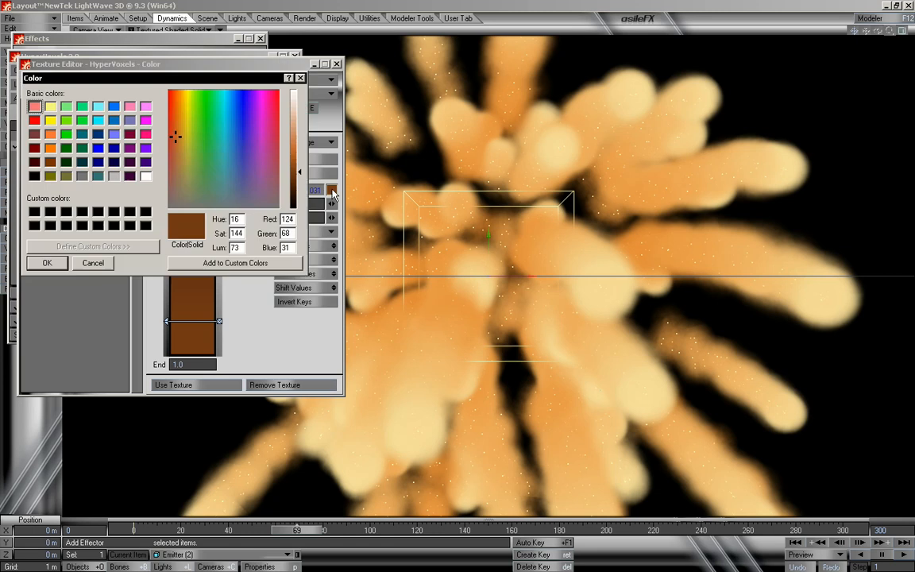
{"action": "left_click_drag", "start_coordinate": [302, 181], "coordinate": [301, 206]}
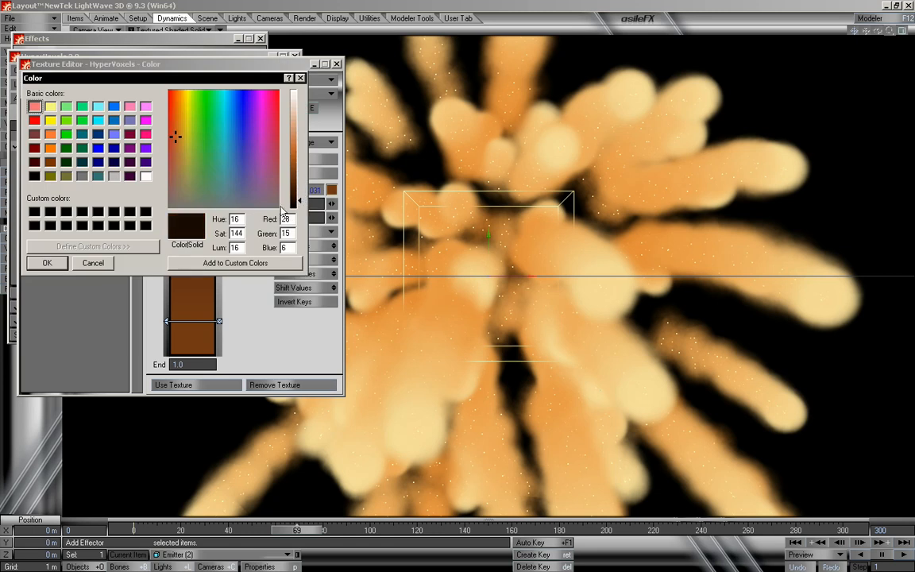
{"action": "left_click", "coordinate": [49, 264]}
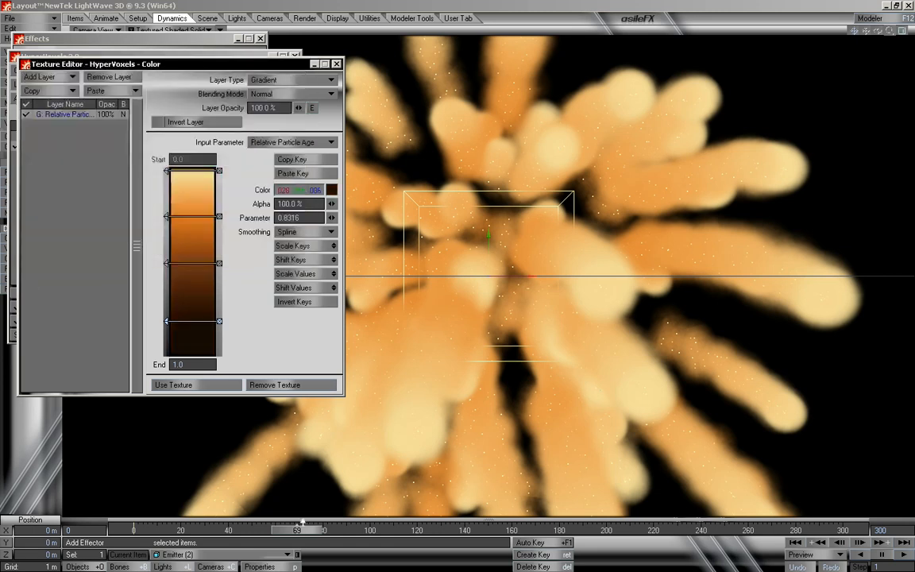
Step: Preview the trail colors across the animation, move the brown gradient key to 0.6035 and shift the orange key toward the end
{"action": "left_click_drag", "start_coordinate": [302, 529], "coordinate": [843, 529]}
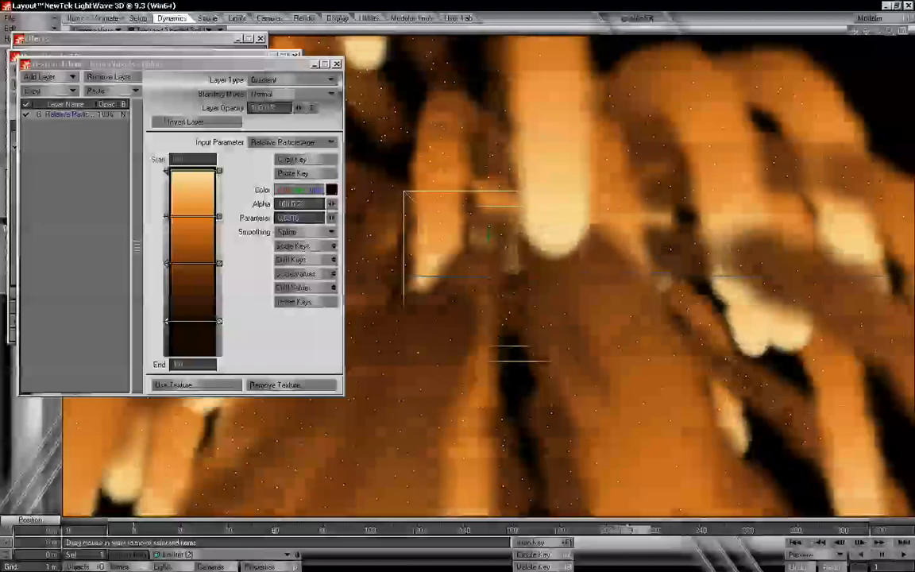
{"action": "left_click_drag", "start_coordinate": [627, 530], "coordinate": [337, 530]}
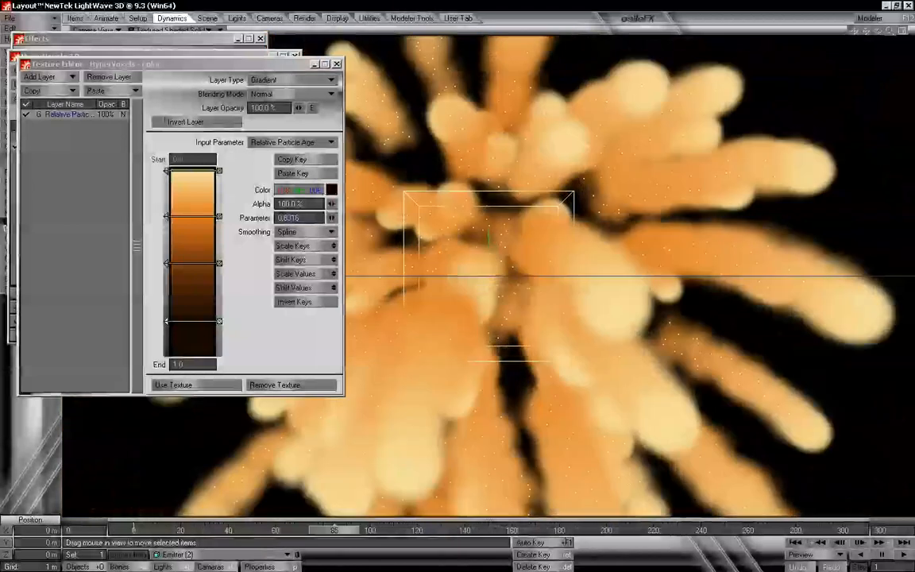
{"action": "left_click_drag", "start_coordinate": [167, 264], "coordinate": [166, 280]}
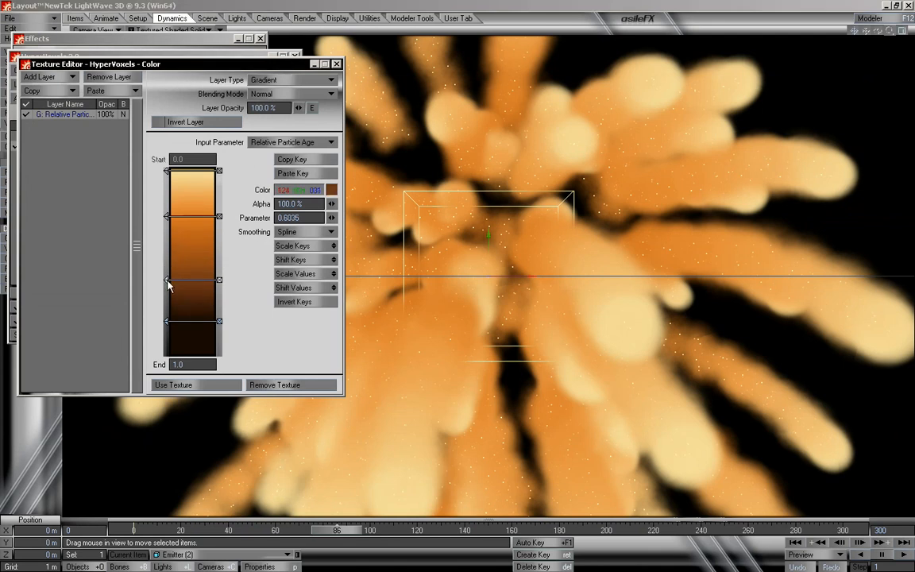
{"action": "left_click_drag", "start_coordinate": [167, 217], "coordinate": [167, 229]}
Step: Lighten the gradient's start key to cream, with red 253 and blue 198, and move the orange key to 0.2597
{"action": "left_click", "coordinate": [168, 170]}
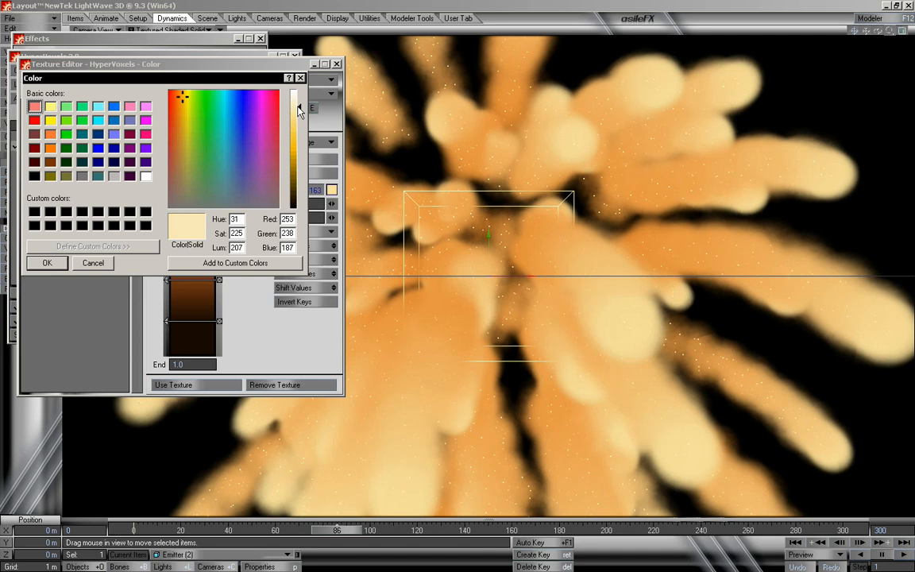
{"action": "left_click", "coordinate": [60, 263]}
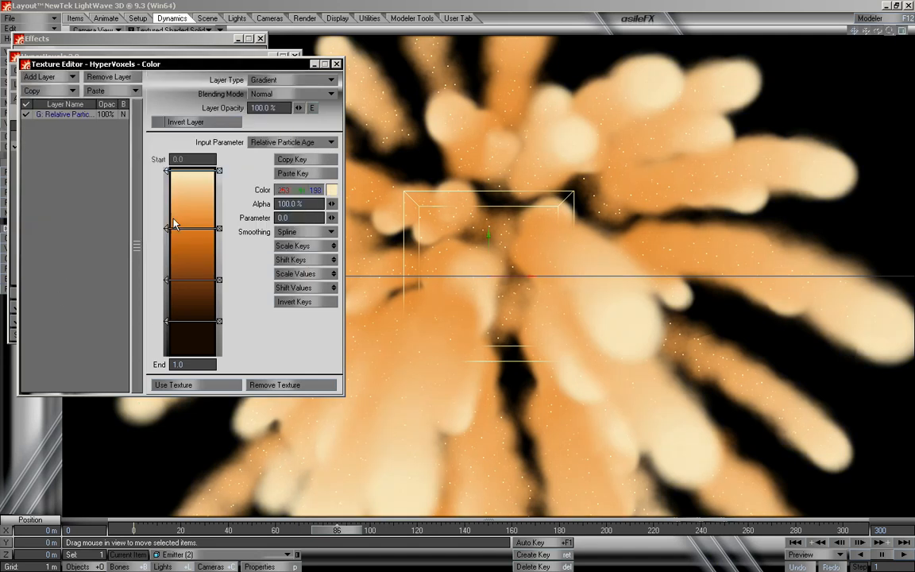
{"action": "left_click_drag", "start_coordinate": [166, 229], "coordinate": [168, 216]}
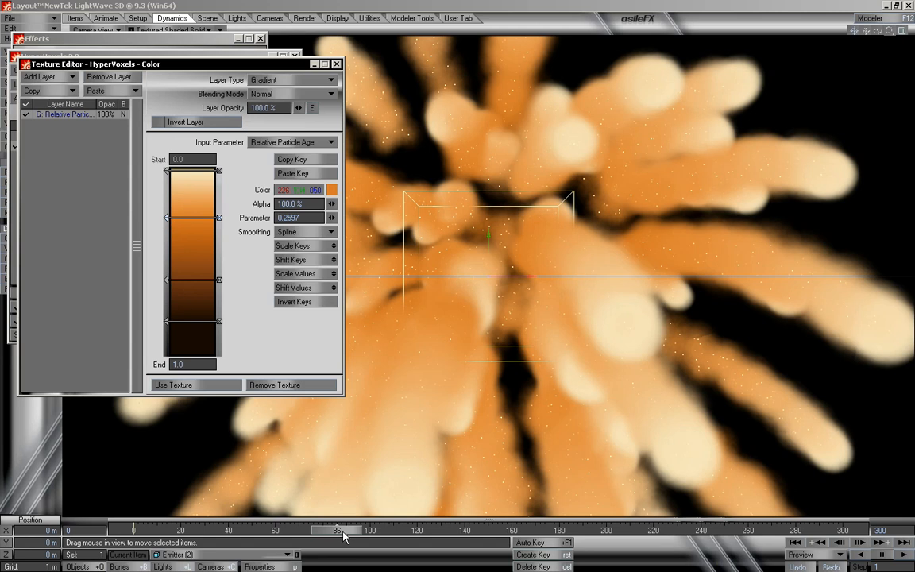
Step: Check the colors at frame 116, apply the gradient texture and set the sprites' particle size to 97.3112 mm
{"action": "mouse_move", "coordinate": [342, 533]}
{"action": "left_mouse_down"}
{"action": "mouse_move", "coordinate": [149, 532]}
{"action": "mouse_move", "coordinate": [702, 530]}
{"action": "mouse_move", "coordinate": [213, 530]}
{"action": "mouse_move", "coordinate": [407, 530]}
{"action": "left_mouse_up"}
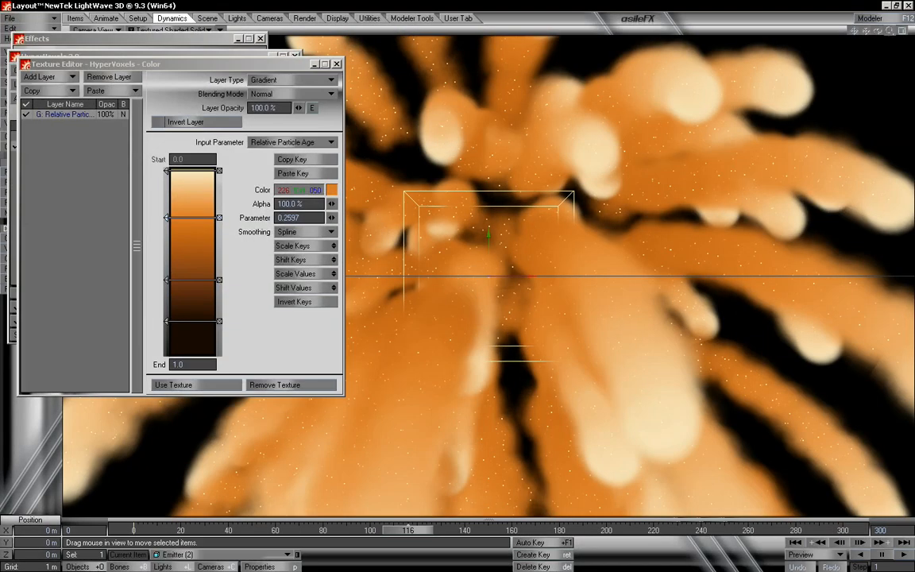
{"action": "left_click", "coordinate": [198, 387]}
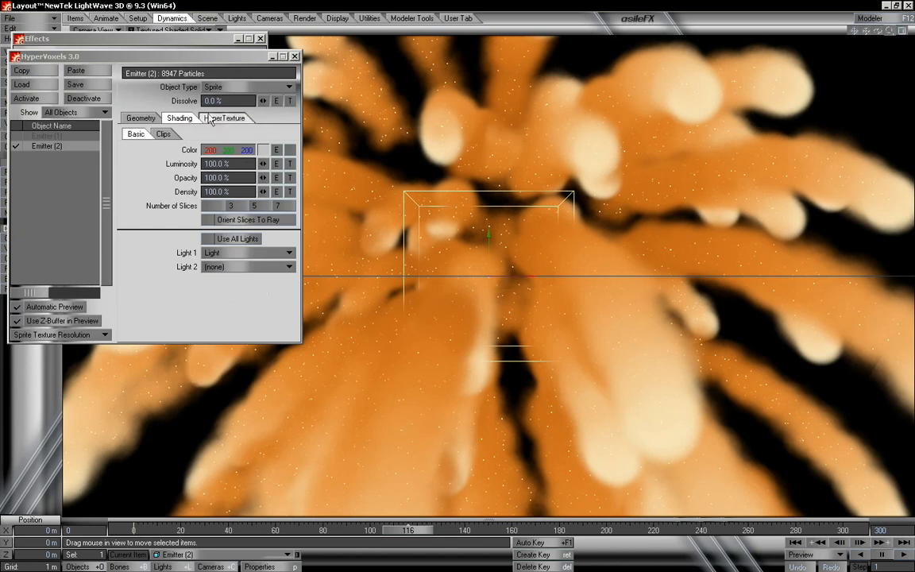
{"action": "left_click", "coordinate": [139, 117]}
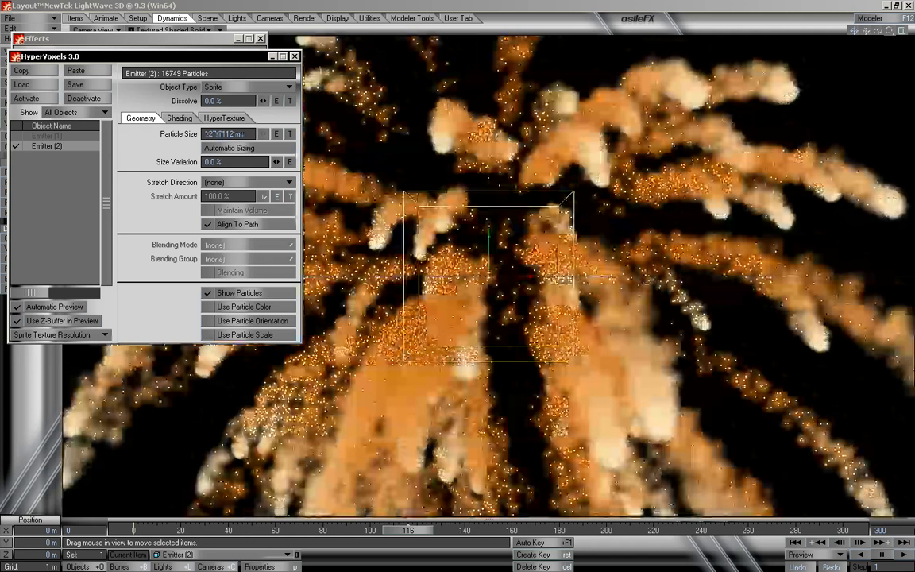
{"action": "mouse_move", "coordinate": [263, 133]}
{"action": "left_mouse_down"}
{"action": "mouse_move", "coordinate": [301, 133]}
{"action": "mouse_move", "coordinate": [258, 134]}
{"action": "left_mouse_up"}
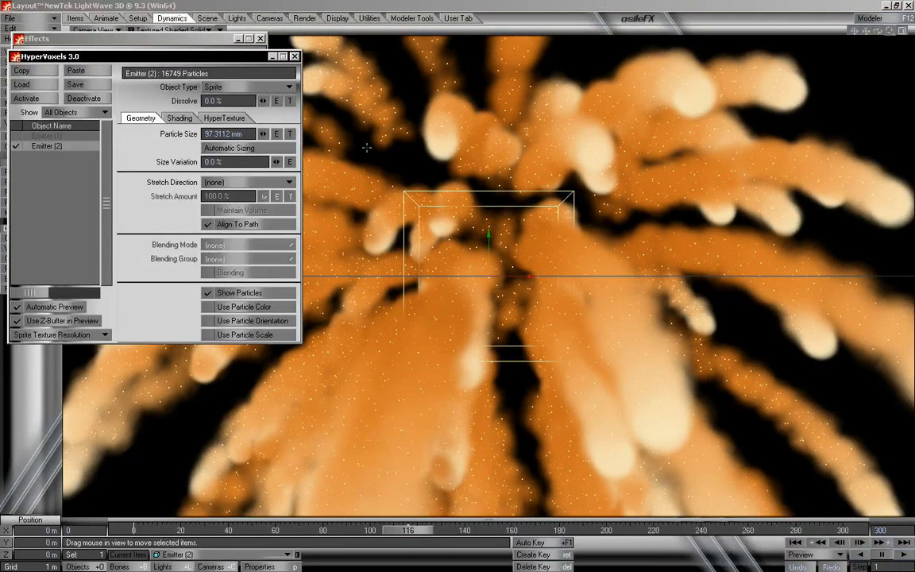
Step: Give the sprites a Crumple hypertexture with 5 frequencies, small power 0.759 and a texture amplitude of 325.5 %
{"action": "left_click", "coordinate": [230, 118]}
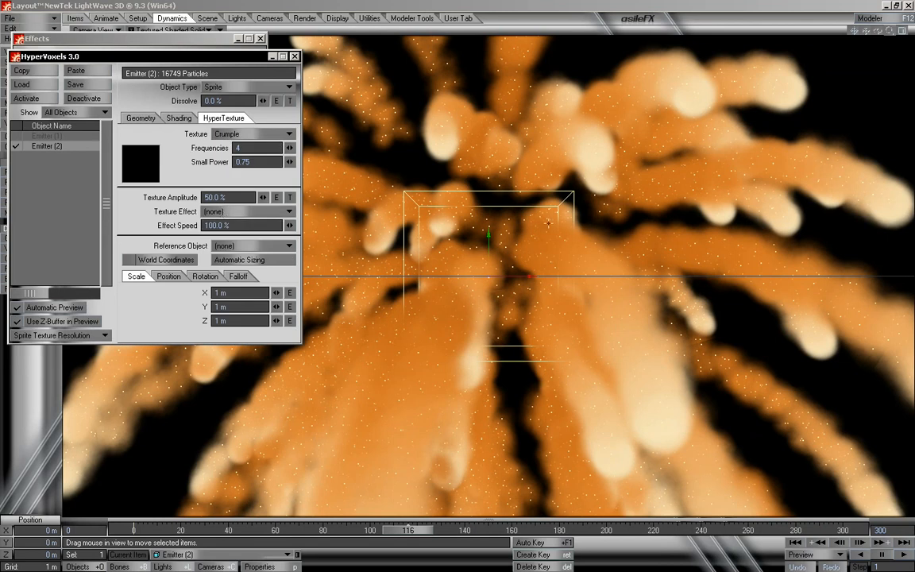
{"action": "left_click_drag", "start_coordinate": [290, 152], "coordinate": [291, 152]}
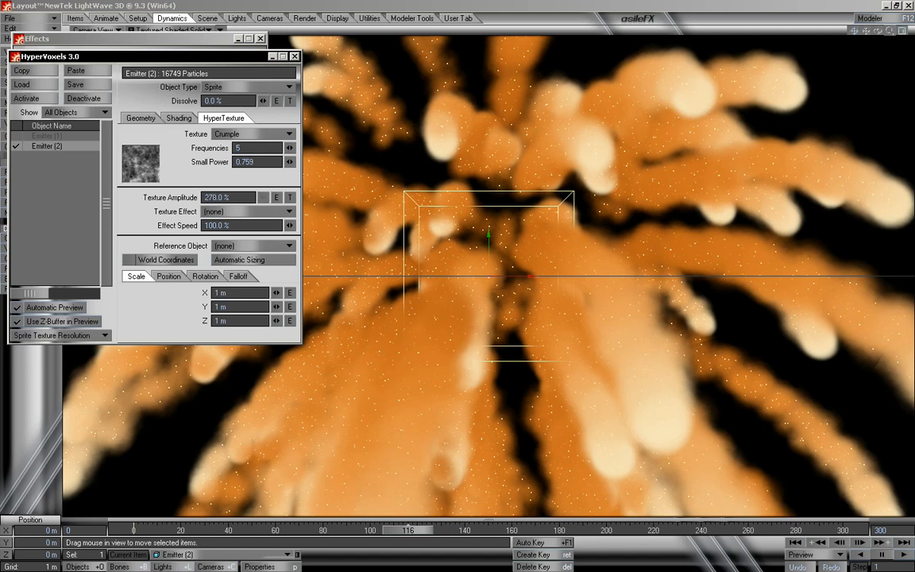
{"action": "left_click_drag", "start_coordinate": [263, 197], "coordinate": [264, 203]}
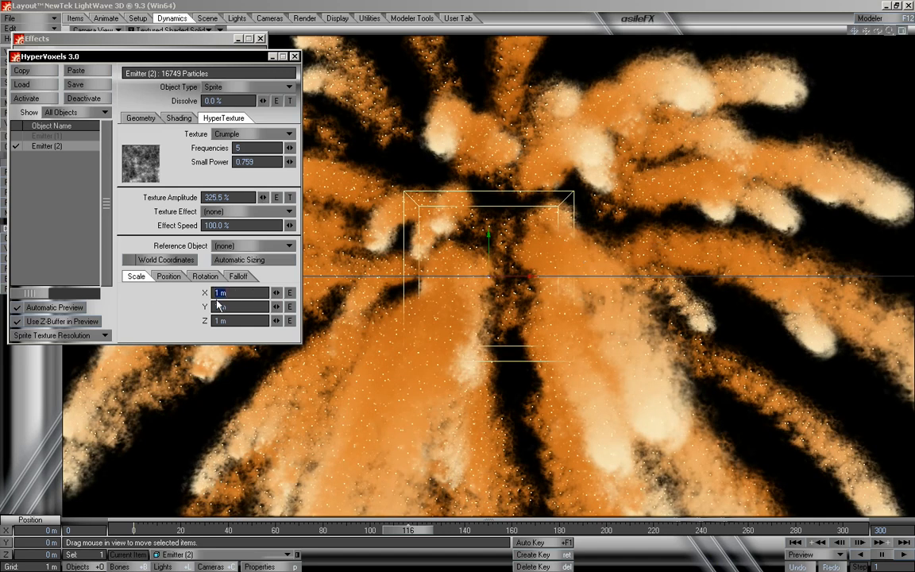
Step: Set the hypertexture's X, Y and Z scale to 3 m each
{"action": "key", "text": "Tab"}
{"action": "type", "text": "3"}
{"action": "key", "text": "Tab"}
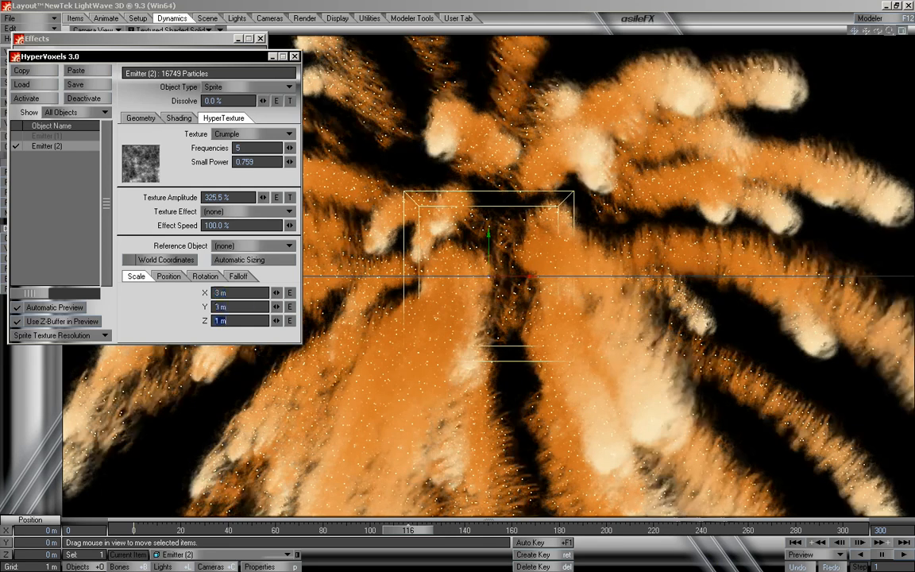
{"action": "type", "text": "3"}
{"action": "key", "text": "Tab"}
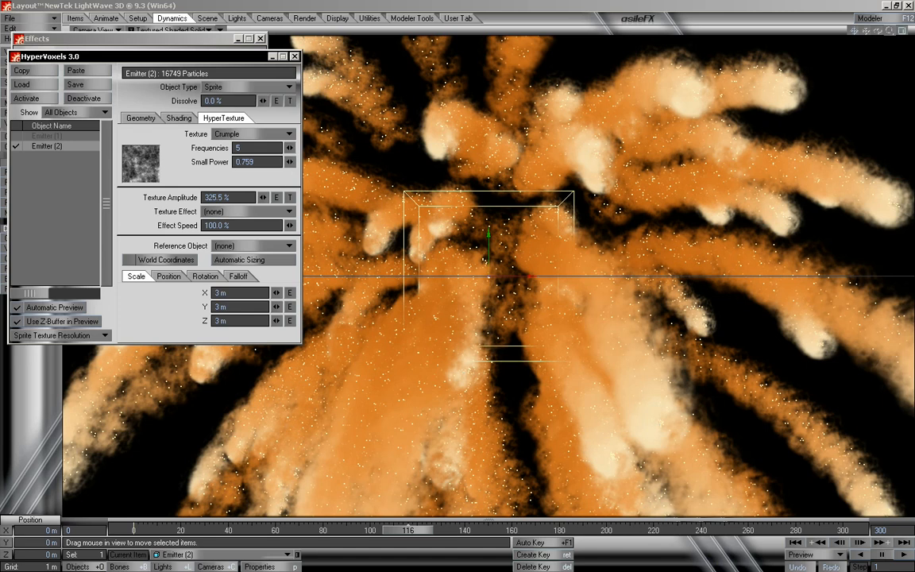
Step: Try 6 frequencies and the Ripples2, Turbulence, Dented and FBM hypertextures on the sprites, ending back on Crumple
{"action": "mouse_move", "coordinate": [290, 148]}
{"action": "left_mouse_down"}
{"action": "mouse_move", "coordinate": [274, 148]}
{"action": "mouse_move", "coordinate": [291, 150]}
{"action": "left_mouse_up"}
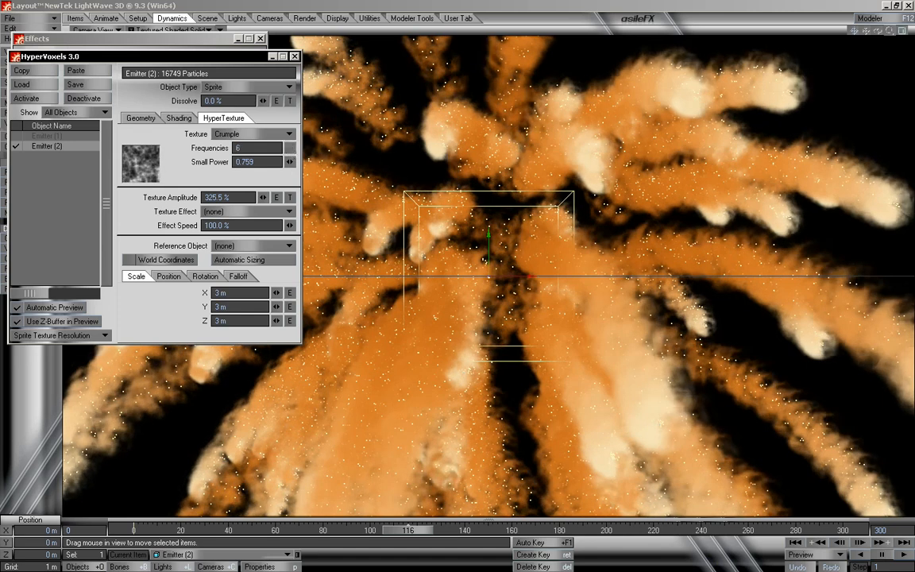
{"action": "left_click", "coordinate": [278, 134]}
{"action": "left_click", "coordinate": [275, 145]}
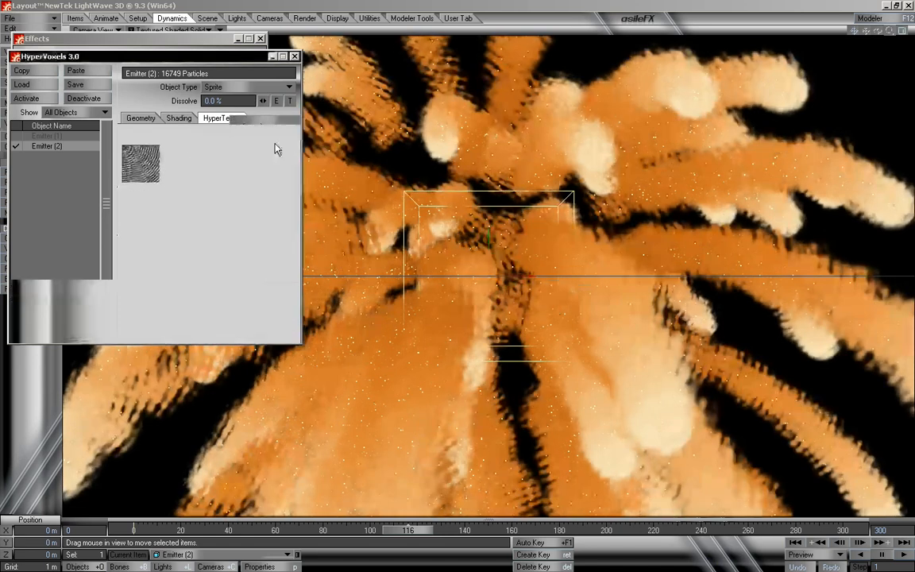
{"action": "left_click", "coordinate": [255, 133]}
{"action": "left_click", "coordinate": [256, 146]}
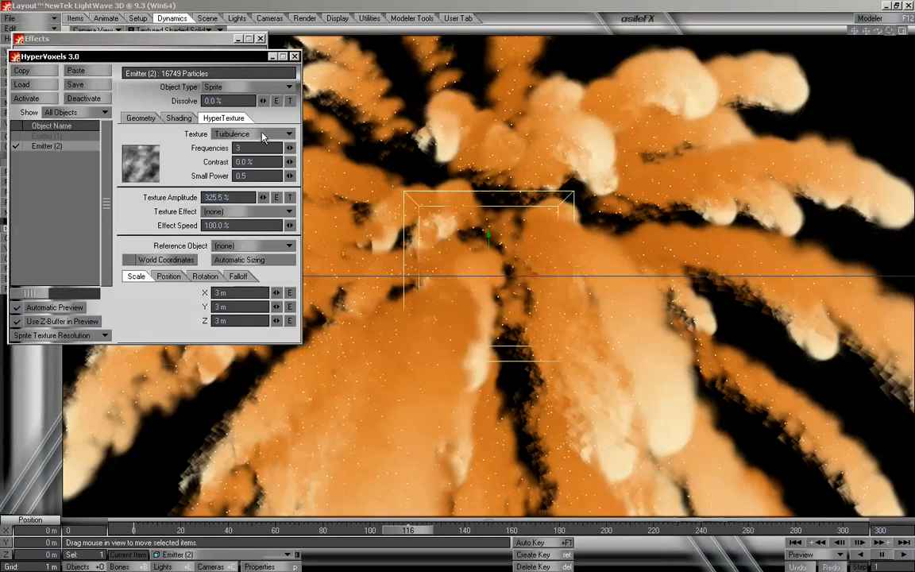
{"action": "left_click", "coordinate": [261, 133]}
{"action": "left_click", "coordinate": [265, 147]}
{"action": "left_click", "coordinate": [265, 135]}
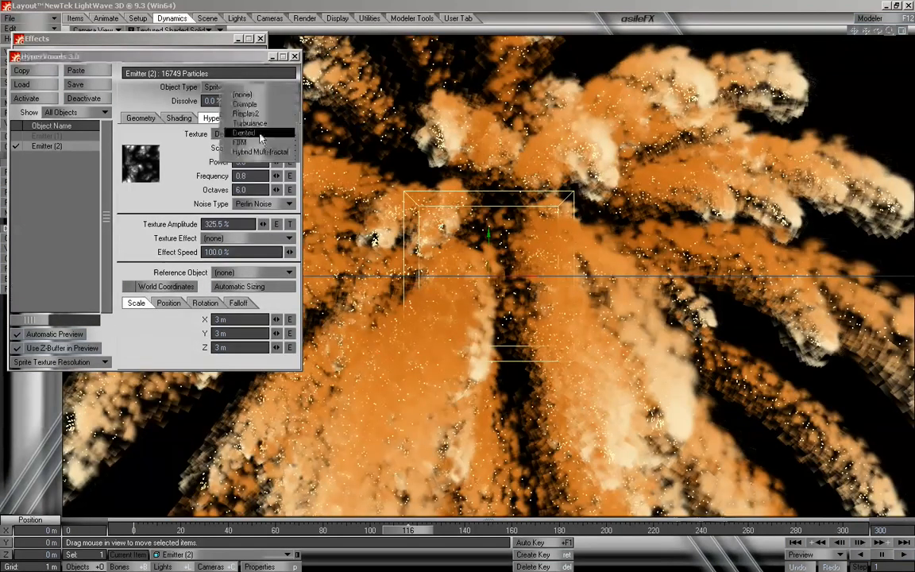
{"action": "left_click", "coordinate": [267, 139]}
{"action": "left_click", "coordinate": [266, 134]}
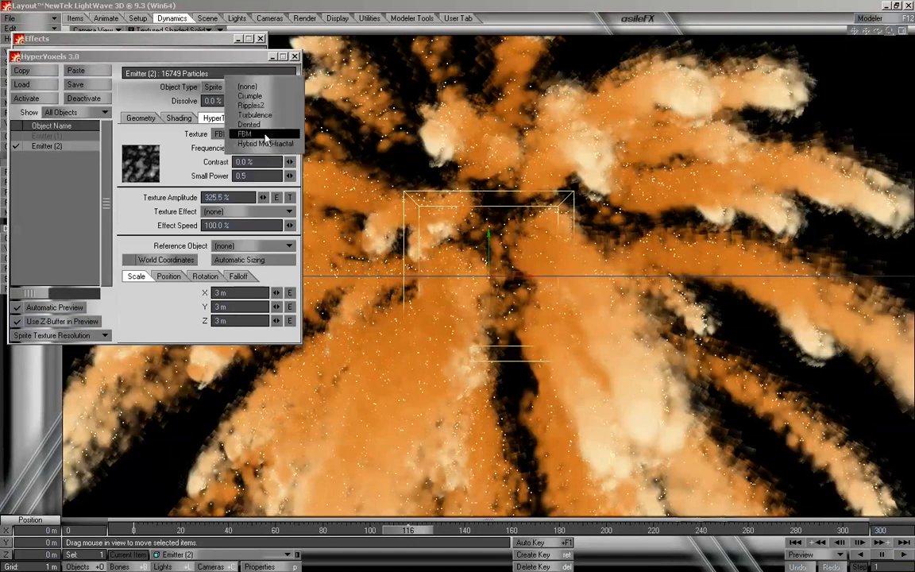
{"action": "left_click", "coordinate": [268, 97]}
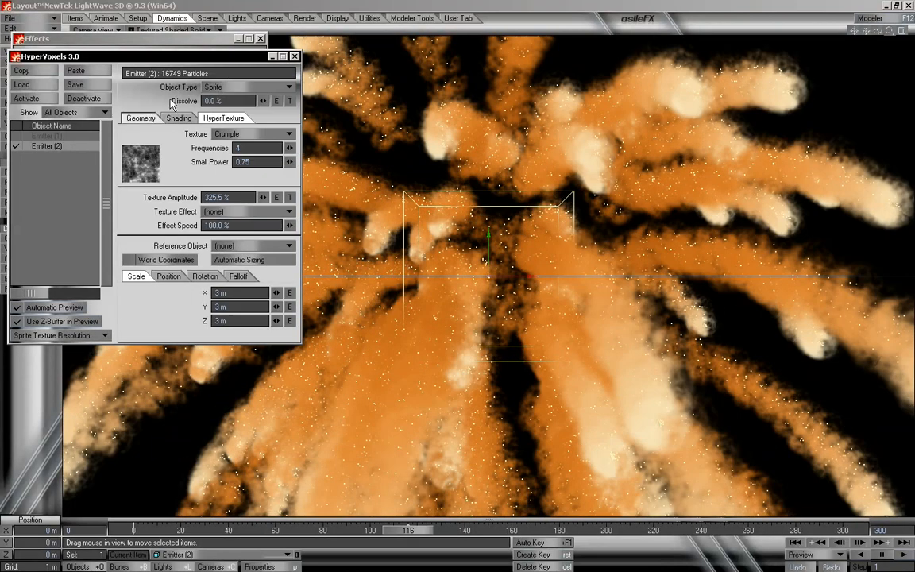
Step: Set the texture amplitude to 223.5 % and preview the Turbulence texture effect up to frame 168
{"action": "left_click_drag", "start_coordinate": [263, 197], "coordinate": [264, 198]}
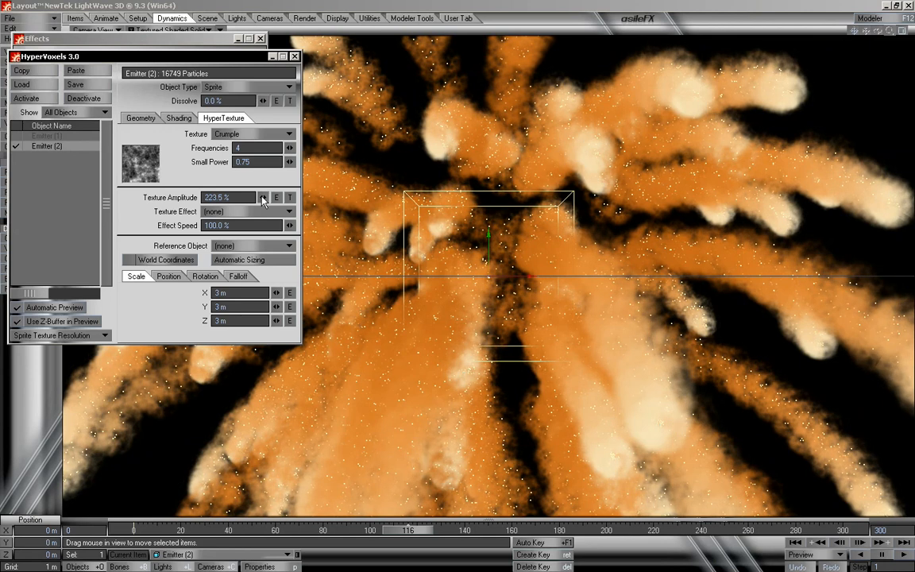
{"action": "left_click_drag", "start_coordinate": [264, 101], "coordinate": [268, 101]}
{"action": "left_click", "coordinate": [236, 212]}
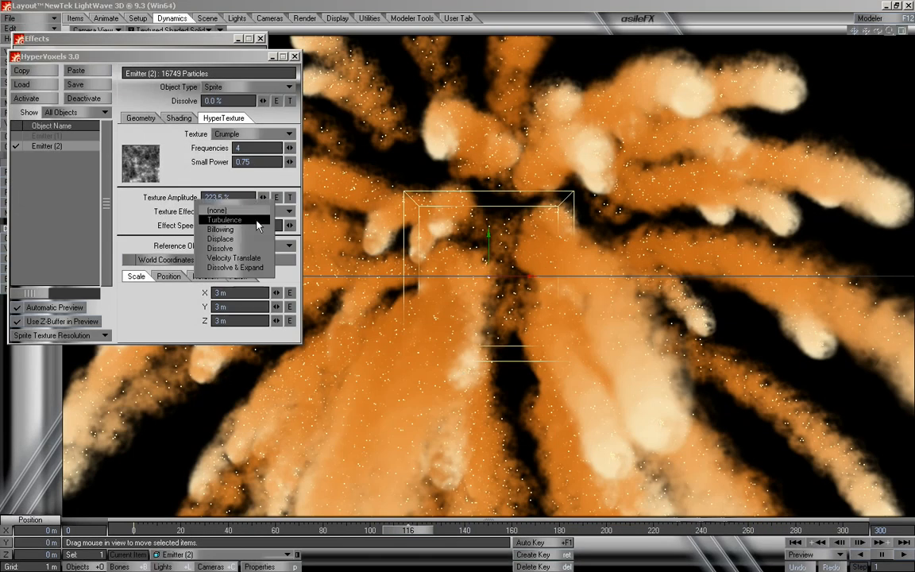
{"action": "left_click", "coordinate": [258, 226]}
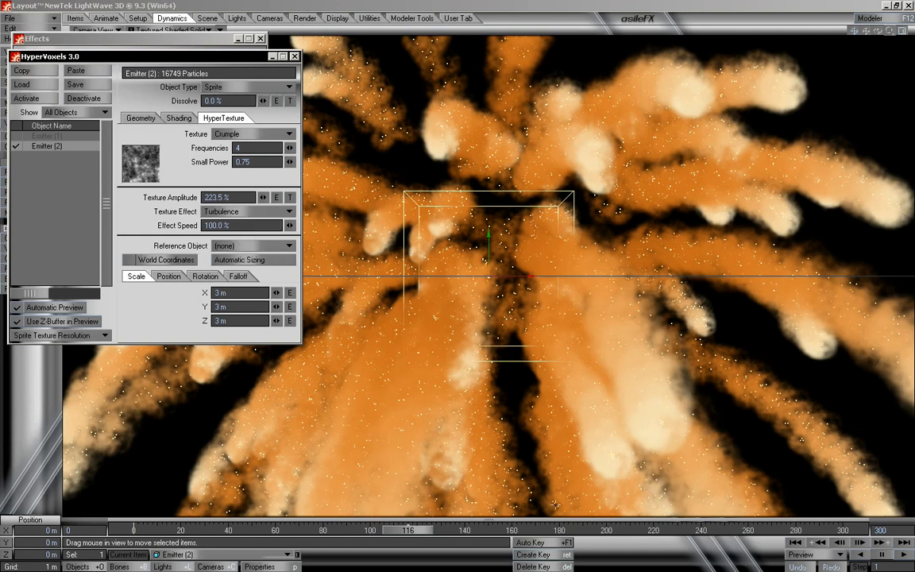
{"action": "mouse_move", "coordinate": [408, 530]}
{"action": "left_mouse_down"}
{"action": "mouse_move", "coordinate": [218, 530]}
{"action": "mouse_move", "coordinate": [810, 530]}
{"action": "mouse_move", "coordinate": [530, 530]}
{"action": "left_mouse_up"}
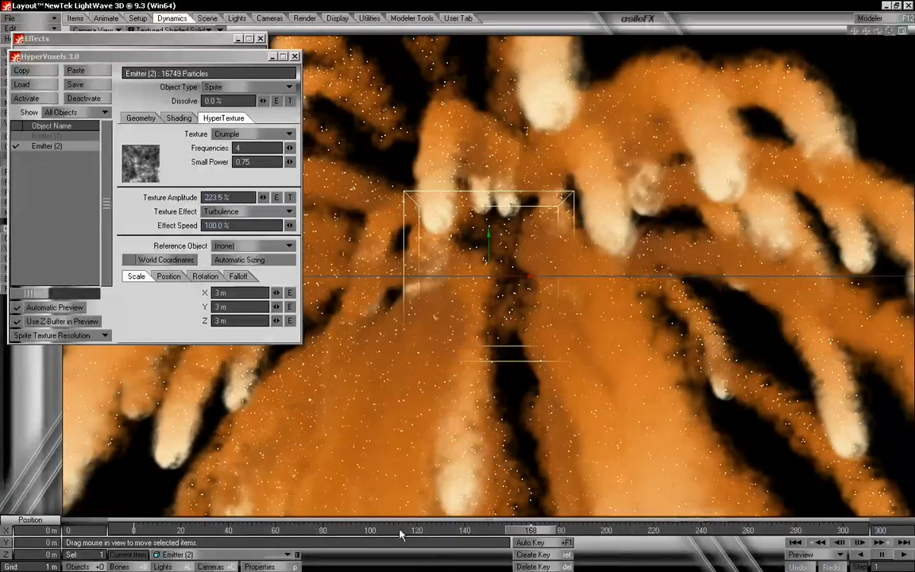
Step: Set the texture effect to Billowing, preview it at frame 125 and close the HyperVoxels and effects settings
{"action": "left_click", "coordinate": [212, 208]}
{"action": "left_click", "coordinate": [227, 222]}
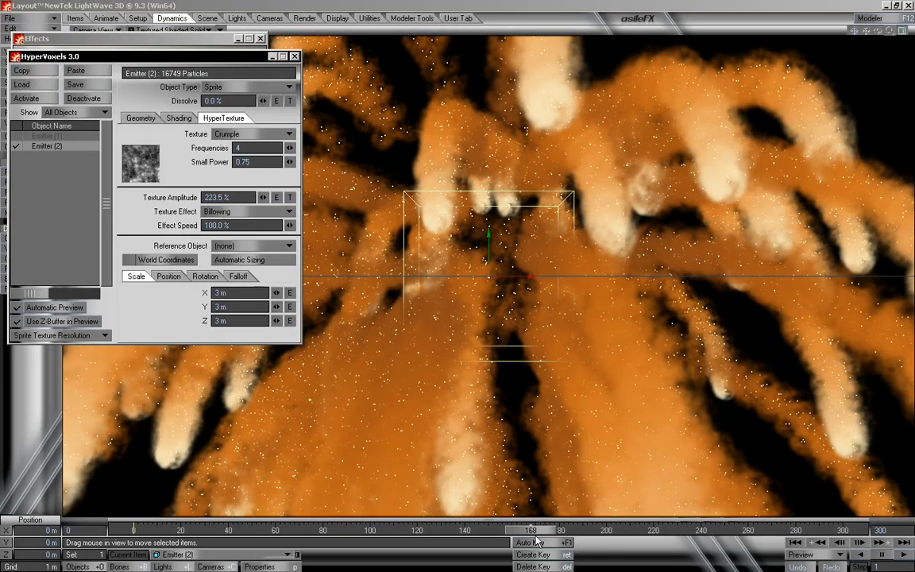
{"action": "mouse_move", "coordinate": [538, 531]}
{"action": "left_mouse_down"}
{"action": "mouse_move", "coordinate": [163, 531]}
{"action": "mouse_move", "coordinate": [822, 529]}
{"action": "mouse_move", "coordinate": [429, 530]}
{"action": "left_mouse_up"}
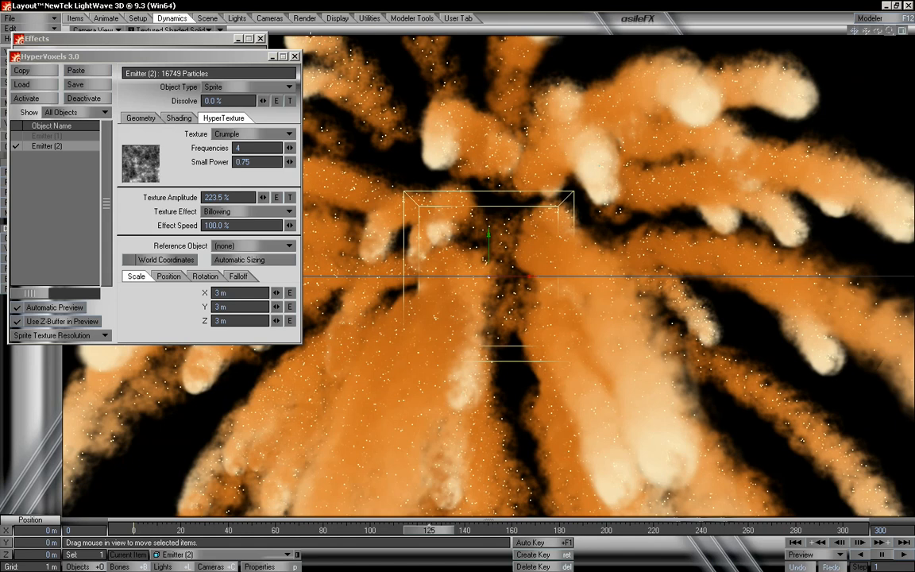
{"action": "left_click", "coordinate": [294, 57]}
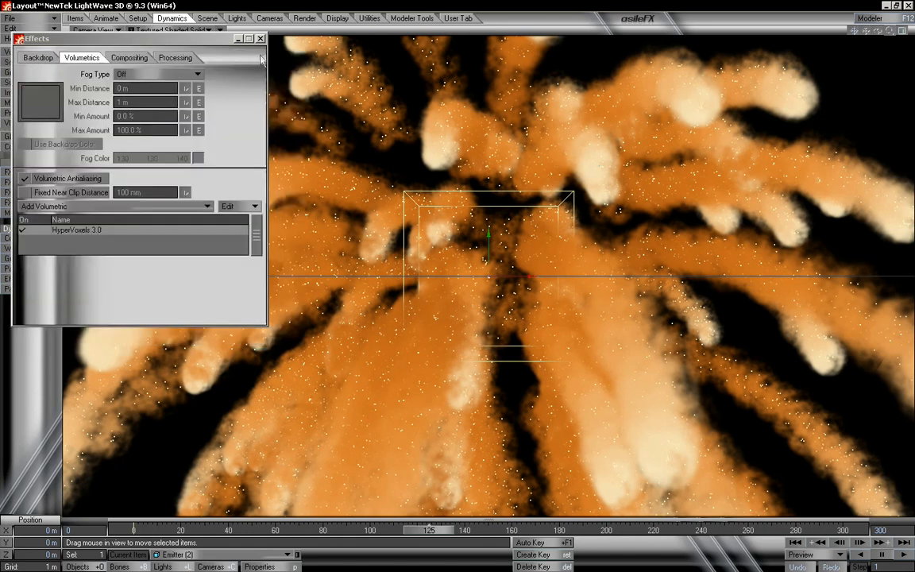
{"action": "left_click", "coordinate": [261, 38]}
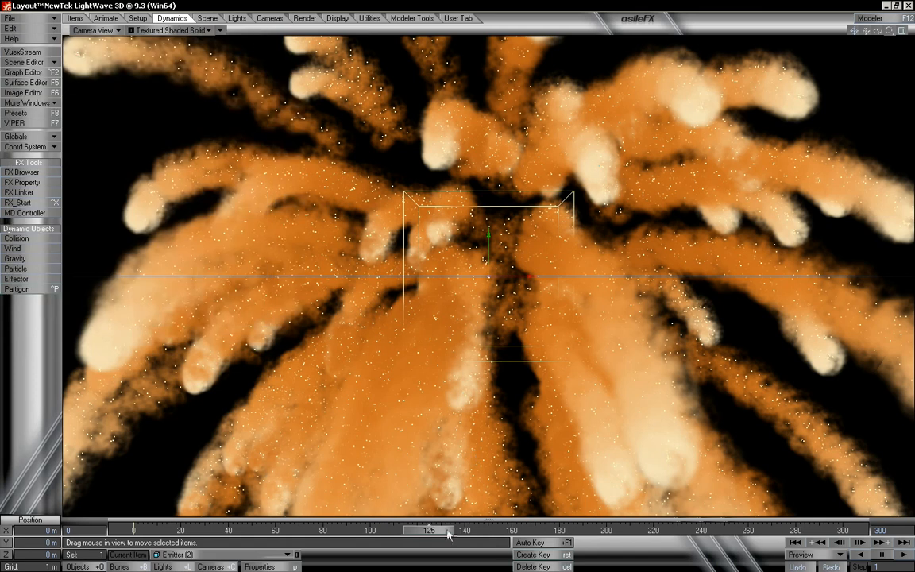
Step: Return to frame 0 and set the camera's target item to Emitter (1)
{"action": "left_click_drag", "start_coordinate": [447, 534], "coordinate": [133, 531]}
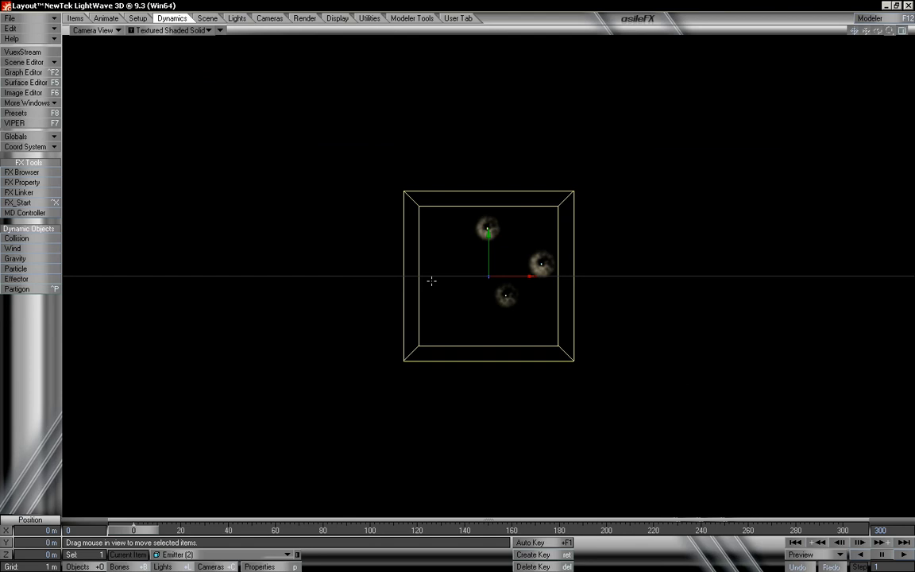
{"action": "key", "text": "shift+c"}
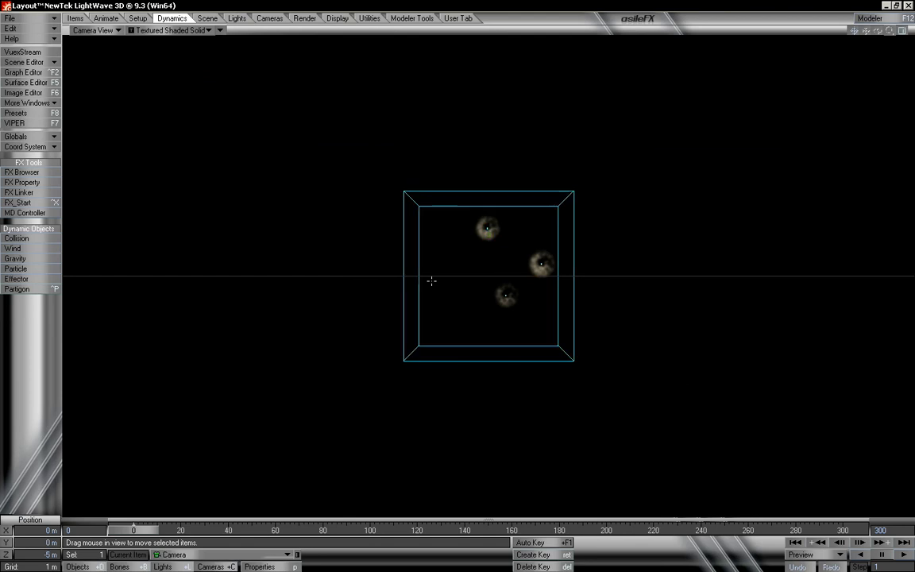
{"action": "key", "text": "m"}
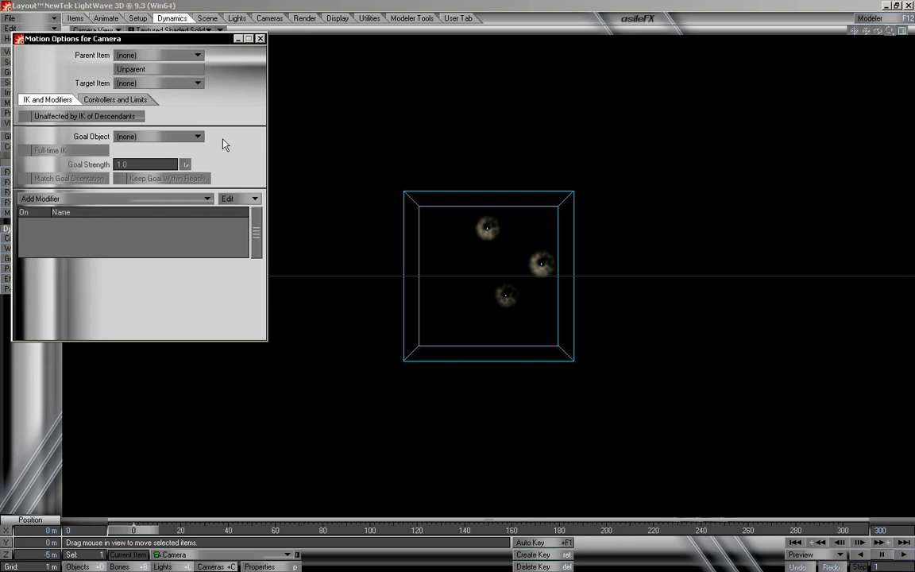
{"action": "left_click", "coordinate": [181, 82]}
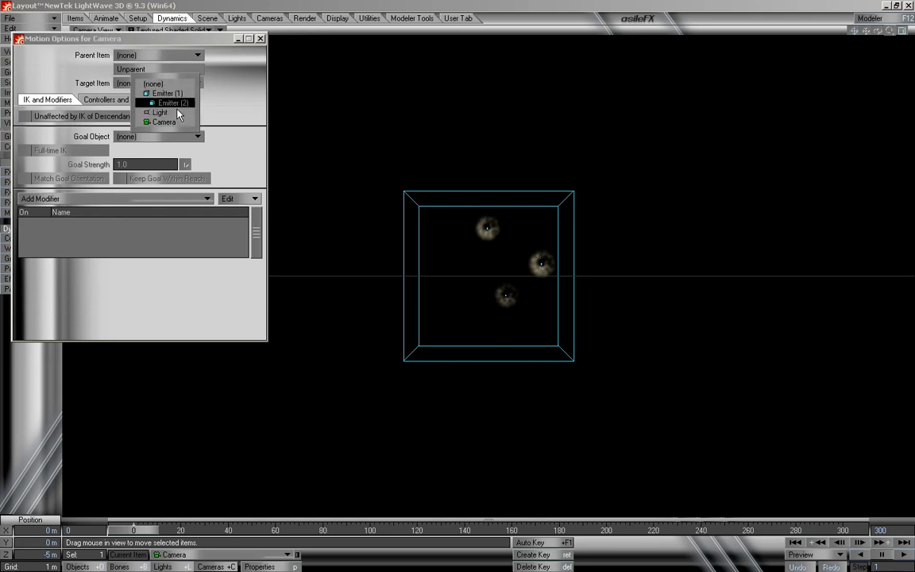
{"action": "left_click", "coordinate": [183, 95]}
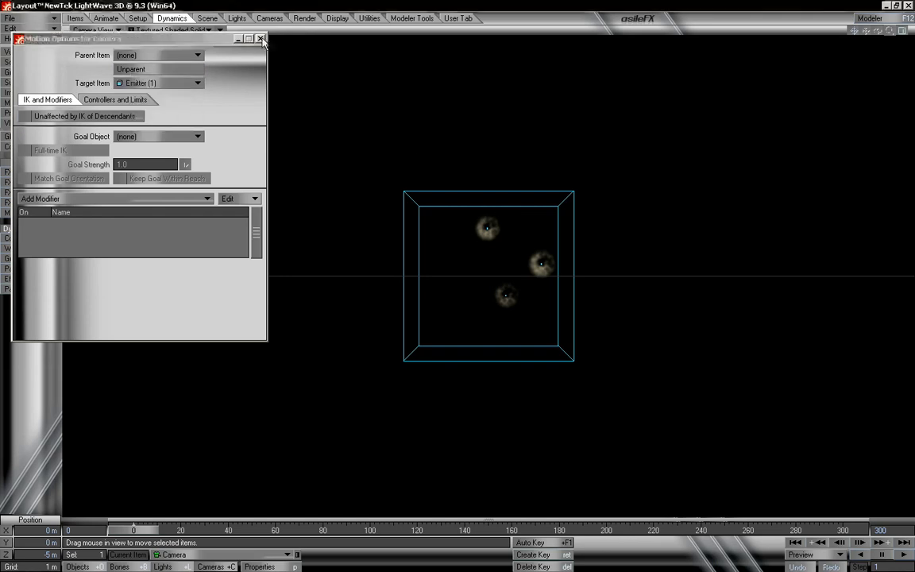
{"action": "left_click", "coordinate": [238, 39]}
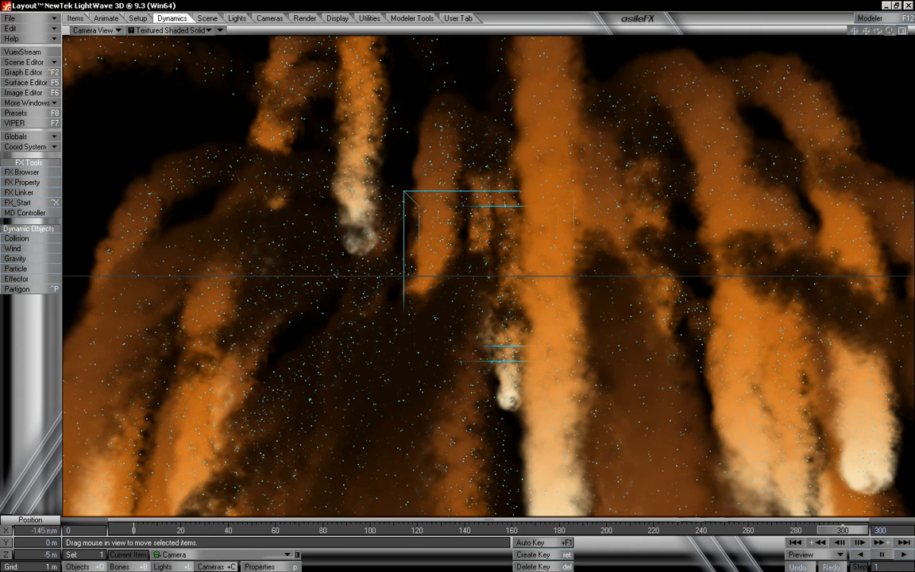
Step: Move the camera at frame 300 in among the trails, to about X -1.86 m, Y -1.59 m, Z -0.95 m, and preview its motion back to frame 0
{"action": "left_click_drag", "start_coordinate": [508, 278], "coordinate": [317, 276]}
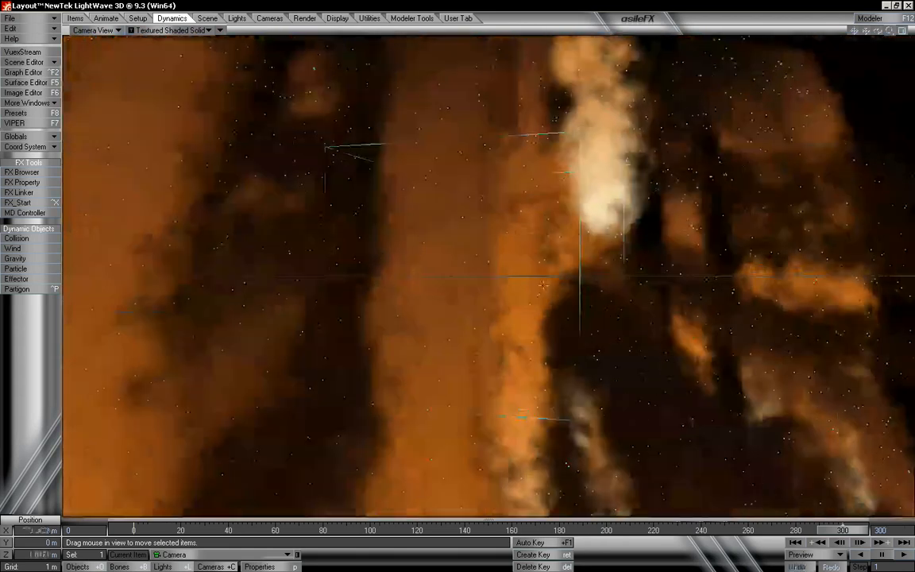
{"action": "right_click_drag", "start_coordinate": [476, 278], "coordinate": [477, 206]}
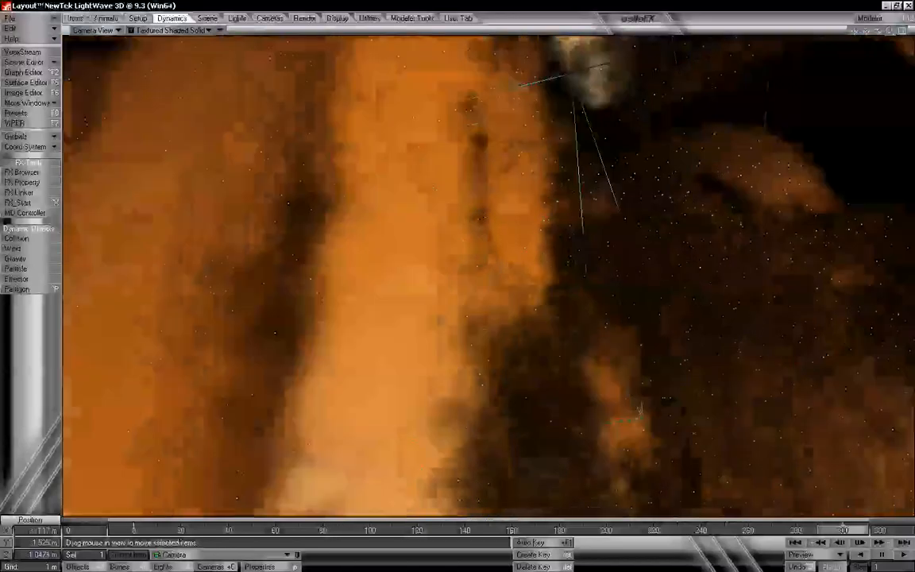
{"action": "left_click_drag", "start_coordinate": [476, 278], "coordinate": [501, 322]}
{"action": "left_click_drag", "start_coordinate": [848, 534], "coordinate": [127, 529]}
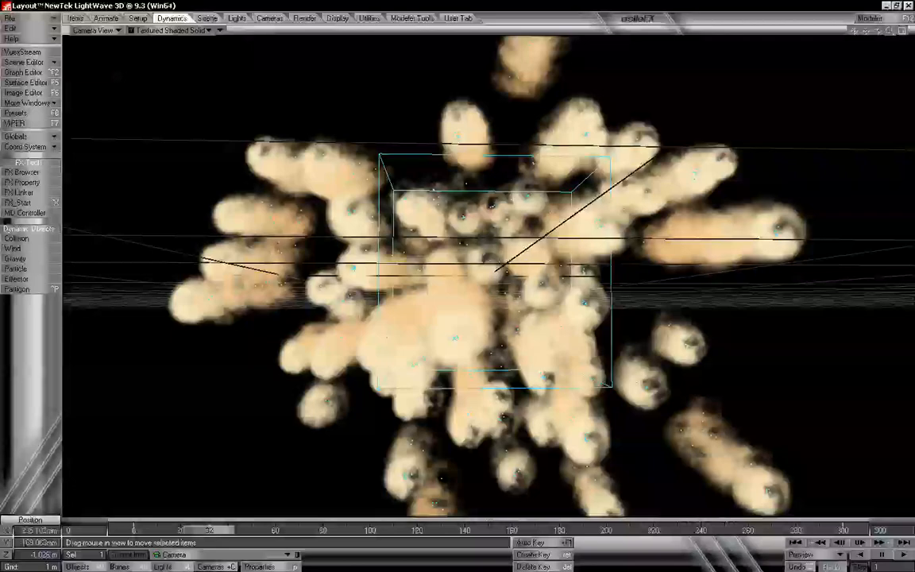
Step: Examine the explosion and the camera's path up to frame 300 in an orbited Perspective view
{"action": "left_click", "coordinate": [94, 30]}
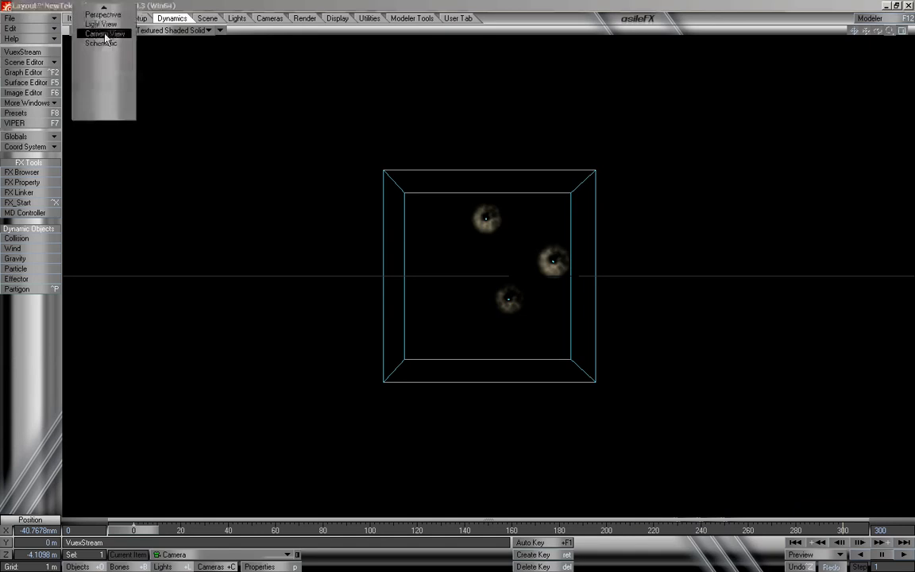
{"action": "left_click", "coordinate": [106, 83]}
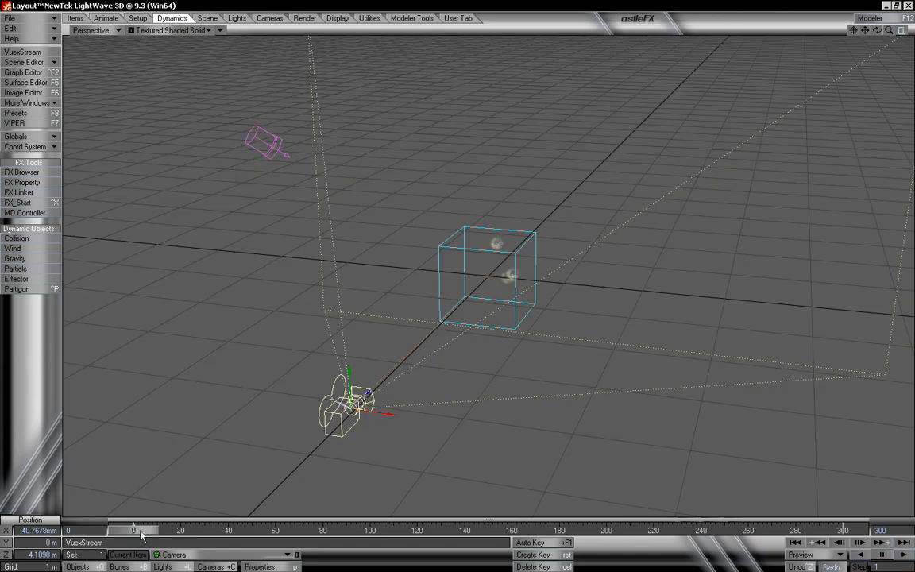
{"action": "left_click_drag", "start_coordinate": [141, 536], "coordinate": [315, 530]}
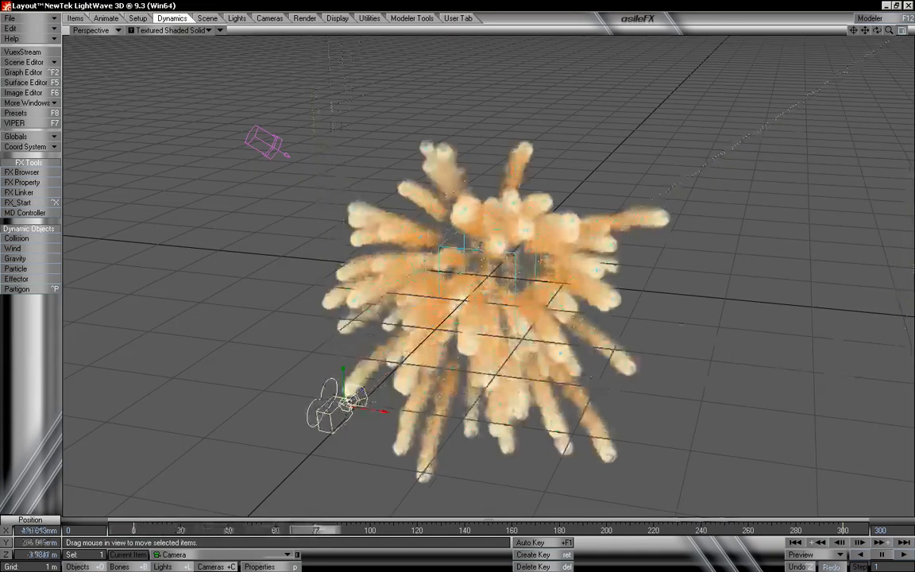
{"action": "left_click_drag", "start_coordinate": [437, 529], "coordinate": [841, 530]}
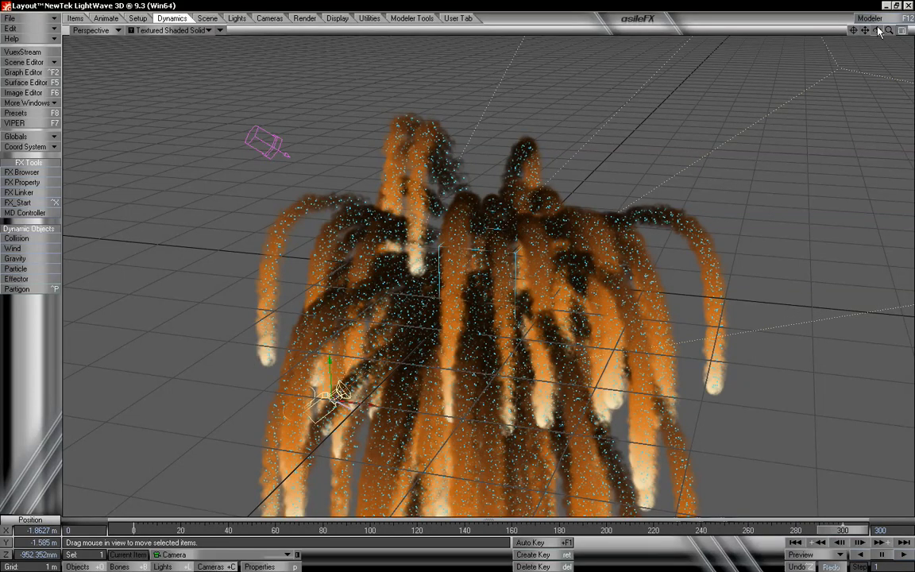
{"action": "left_click_drag", "start_coordinate": [877, 30], "coordinate": [871, 70]}
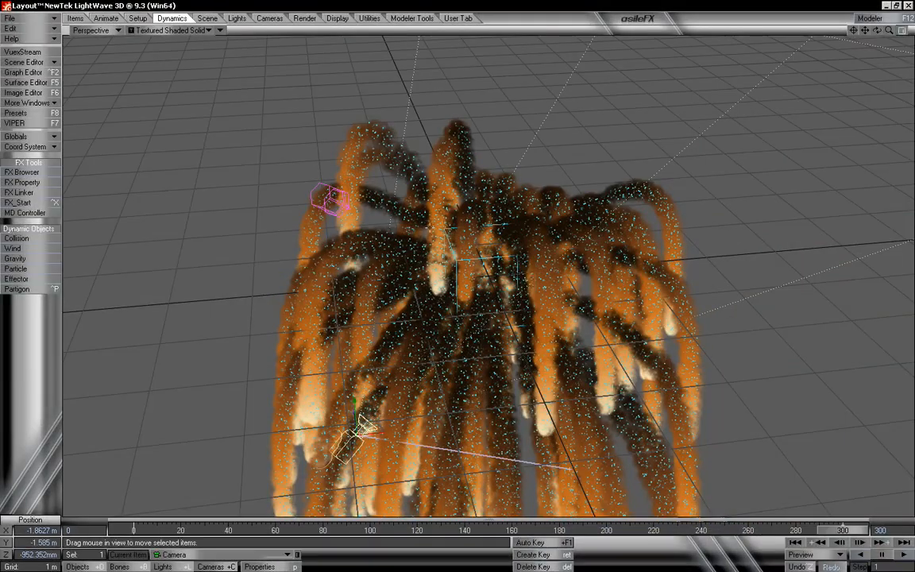
Step: Set the display colour of Emitter (2) to Brown in the Scene Editor
{"action": "left_click", "coordinate": [35, 63]}
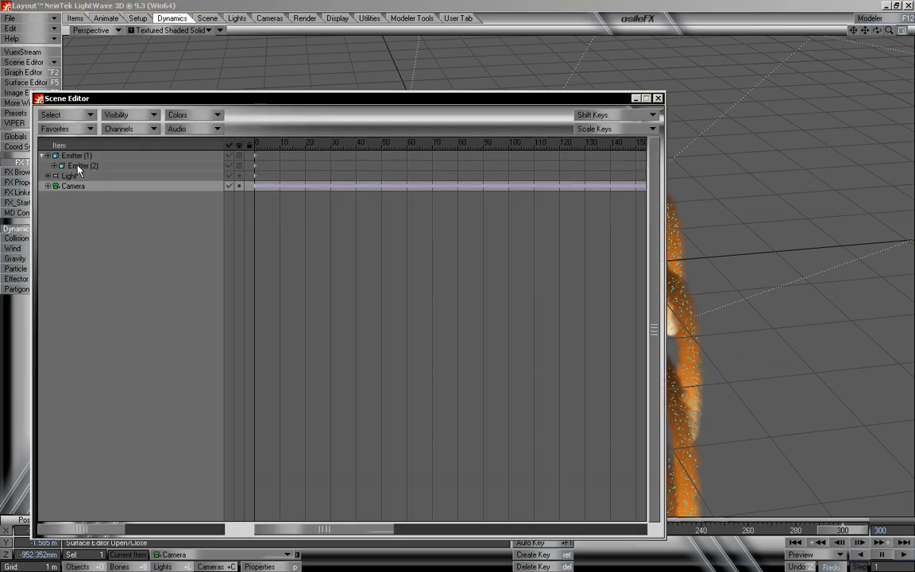
{"action": "left_click", "coordinate": [78, 166]}
{"action": "right_click", "coordinate": [78, 166]}
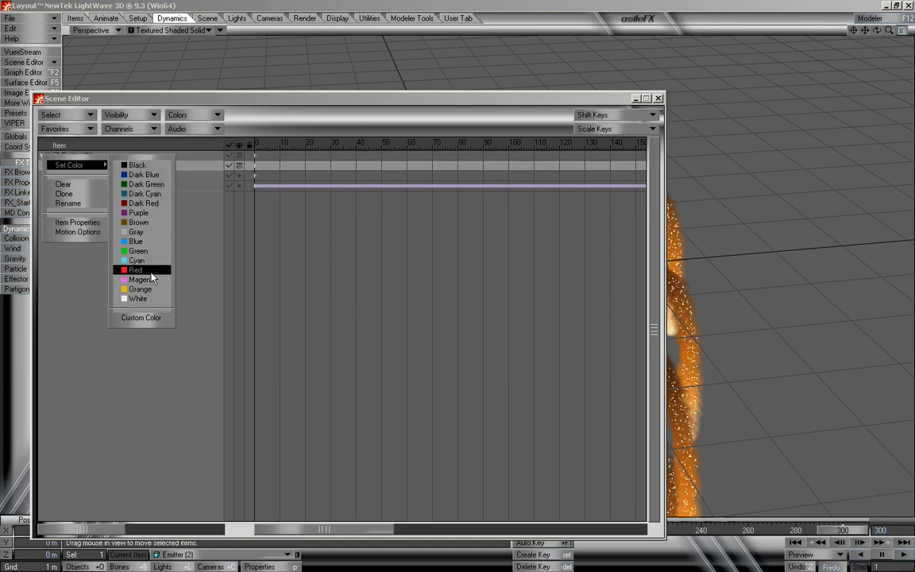
{"action": "left_click", "coordinate": [148, 223]}
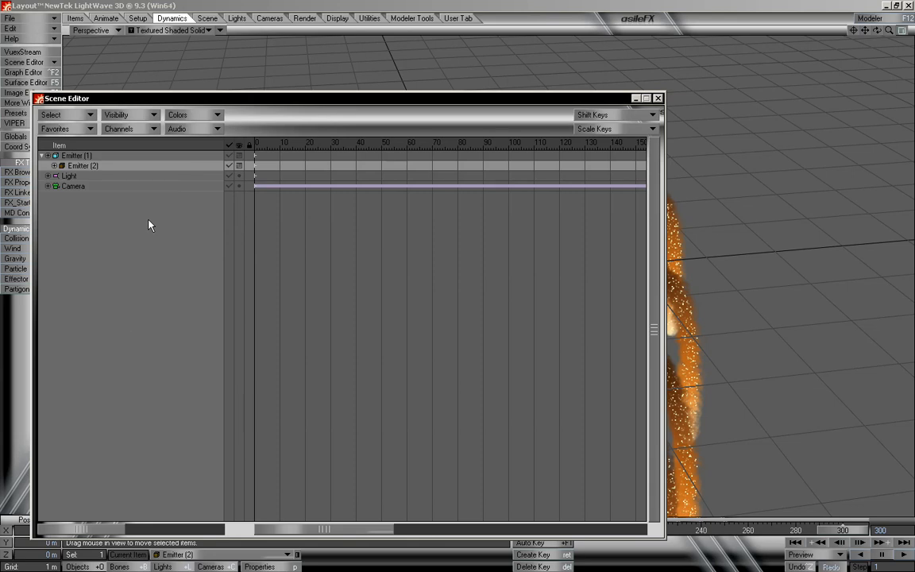
{"action": "left_click", "coordinate": [659, 99]}
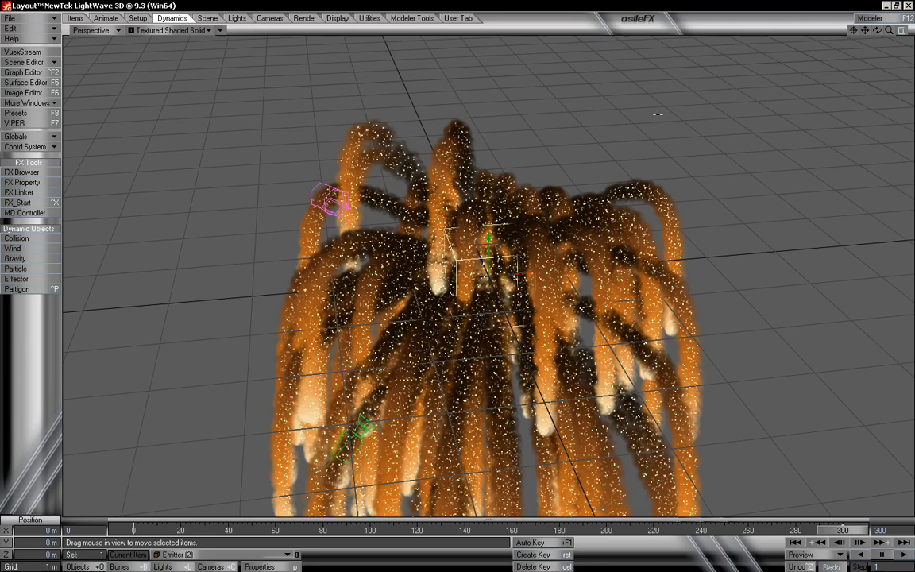
Step: Select the camera, inspect its path in Perspective, and preview the shot through the Camera View, ending at frame 50
{"action": "left_click", "coordinate": [212, 566]}
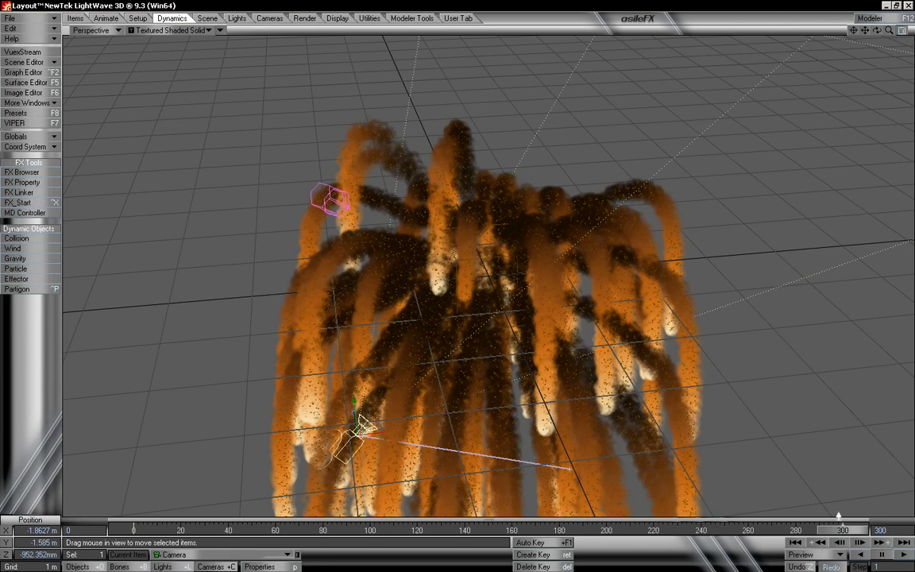
{"action": "mouse_move", "coordinate": [856, 530]}
{"action": "left_mouse_down"}
{"action": "mouse_move", "coordinate": [136, 530]}
{"action": "mouse_move", "coordinate": [841, 530]}
{"action": "left_mouse_up"}
{"action": "left_click_drag", "start_coordinate": [877, 30], "coordinate": [785, 30]}
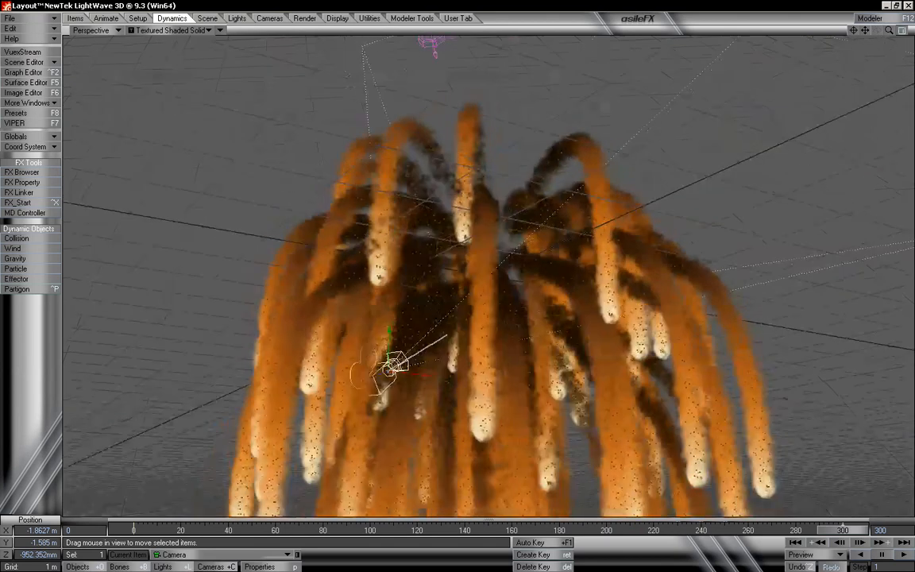
{"action": "left_click", "coordinate": [87, 30]}
{"action": "left_click", "coordinate": [89, 52]}
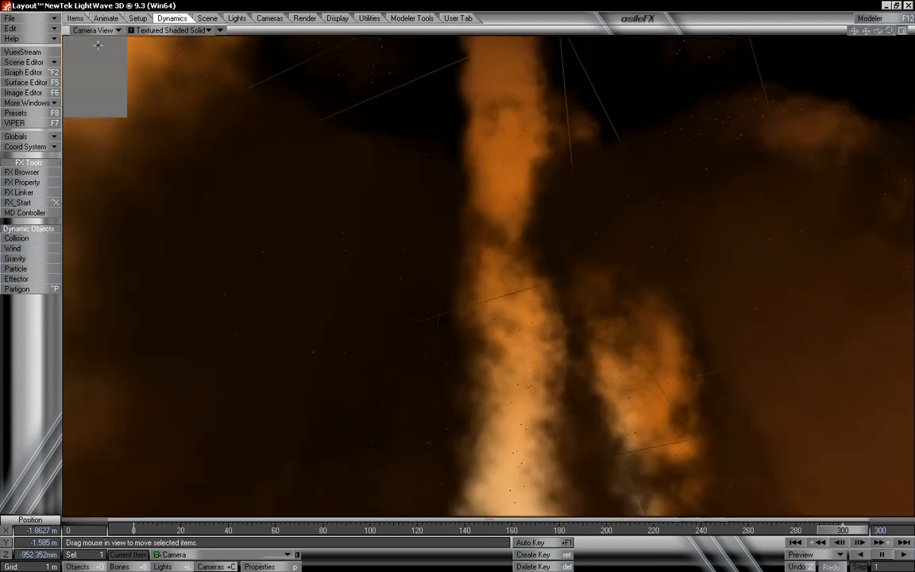
{"action": "left_click_drag", "start_coordinate": [842, 533], "coordinate": [216, 530]}
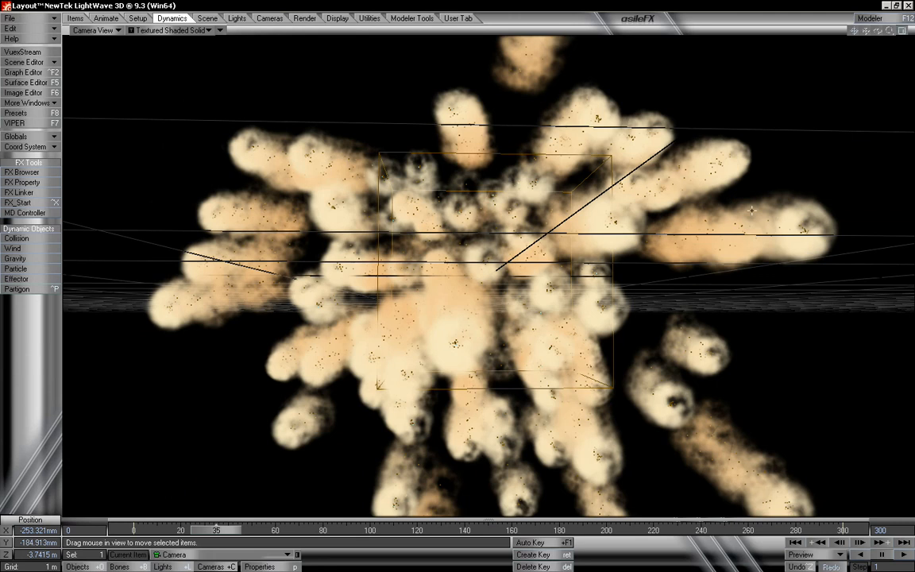
{"action": "left_click_drag", "start_coordinate": [239, 529], "coordinate": [274, 529]}
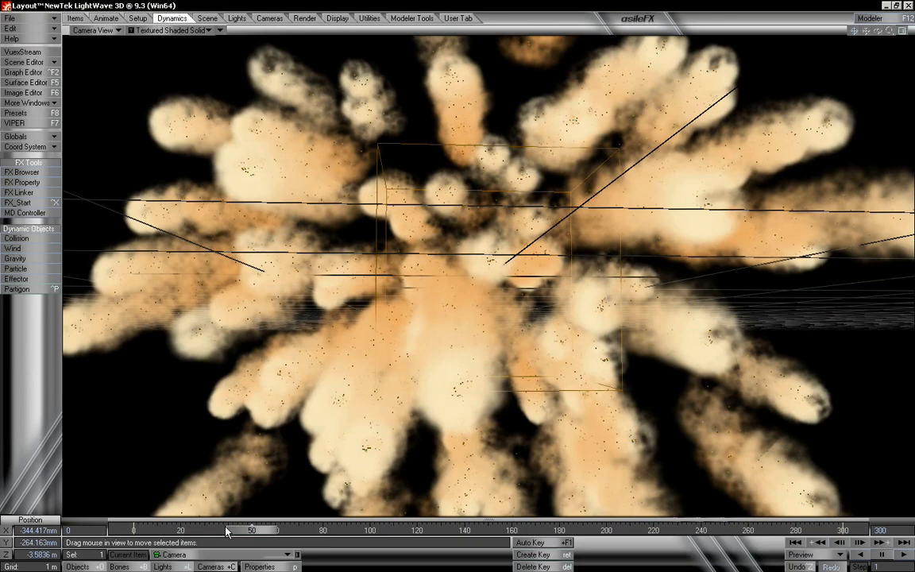
Step: Try HyperVoxels sprites on Emitter (1) with Show Particles on and a particle size of 128.5483 mm, previewing at frame 38
{"action": "key", "text": "ctrl+F6"}
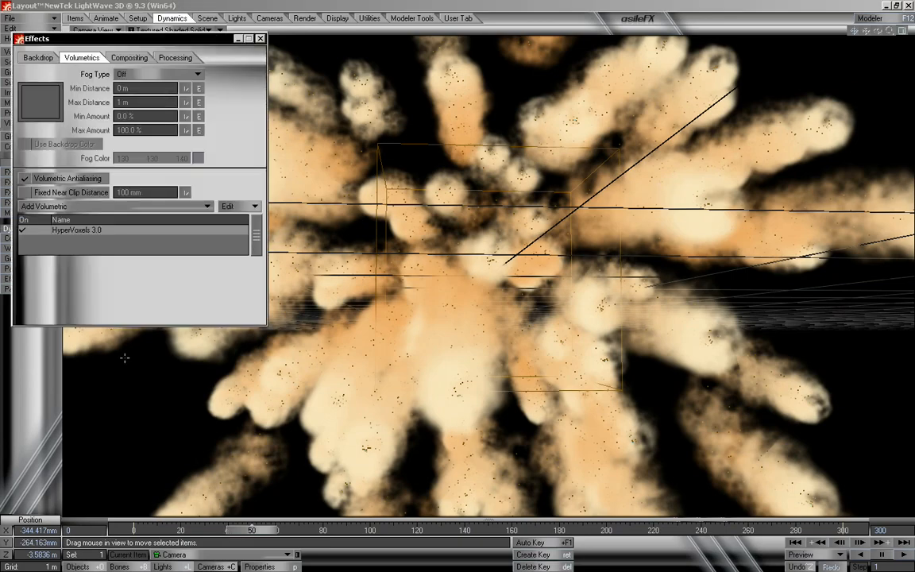
{"action": "double_click", "coordinate": [108, 235]}
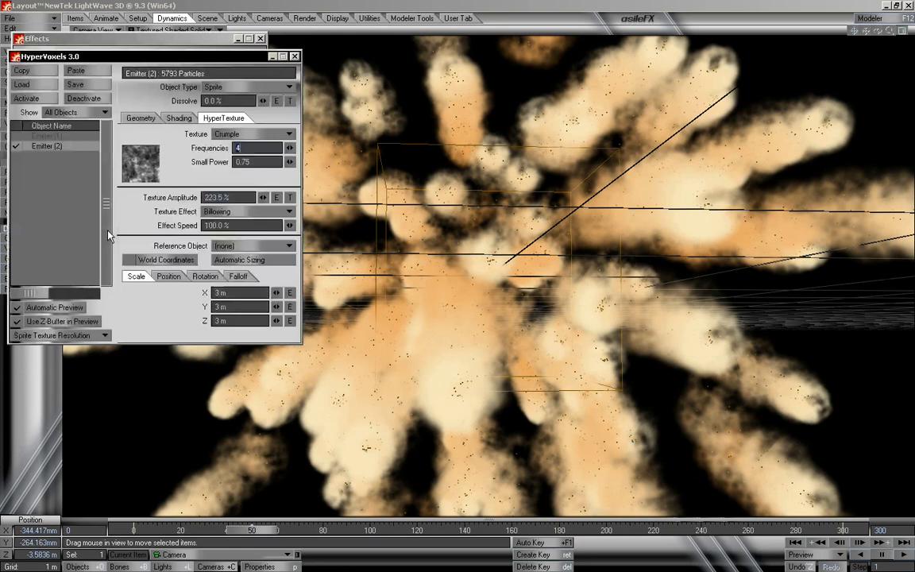
{"action": "double_click", "coordinate": [64, 137]}
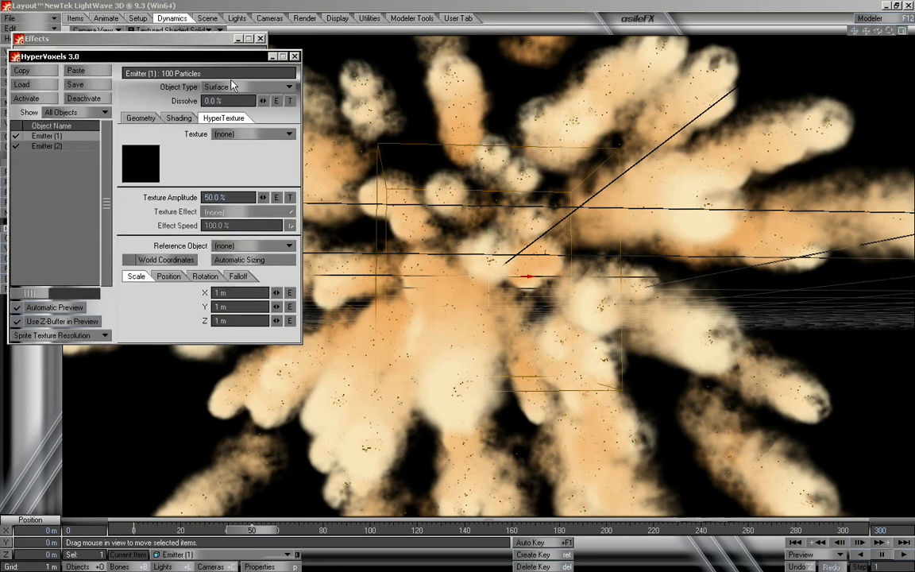
{"action": "left_click", "coordinate": [212, 87]}
{"action": "left_click", "coordinate": [210, 98]}
{"action": "left_click", "coordinate": [140, 118]}
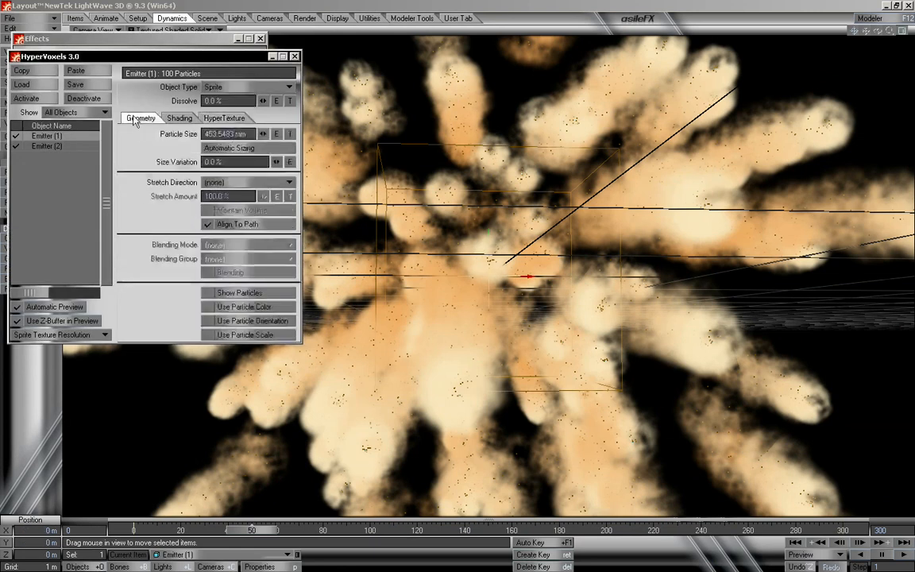
{"action": "left_click", "coordinate": [249, 293]}
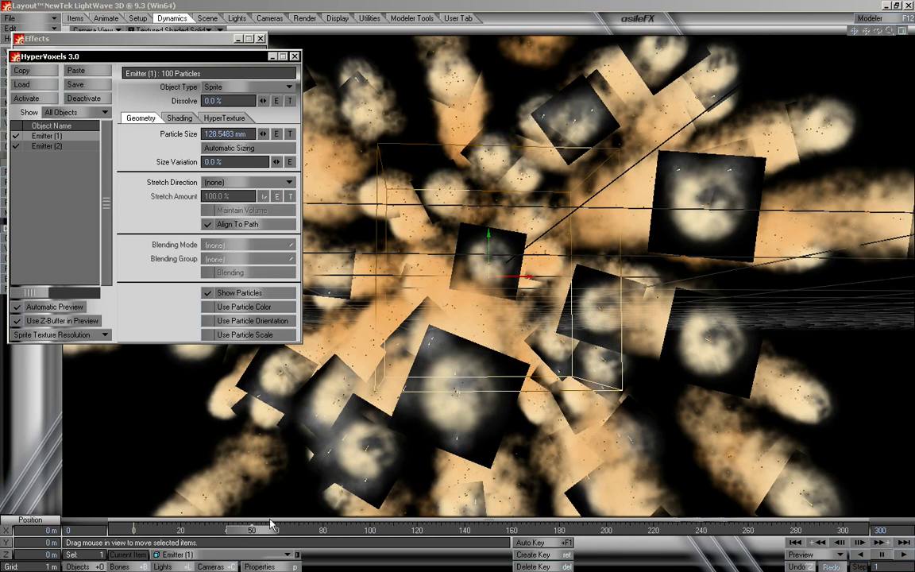
{"action": "left_click_drag", "start_coordinate": [244, 538], "coordinate": [223, 531]}
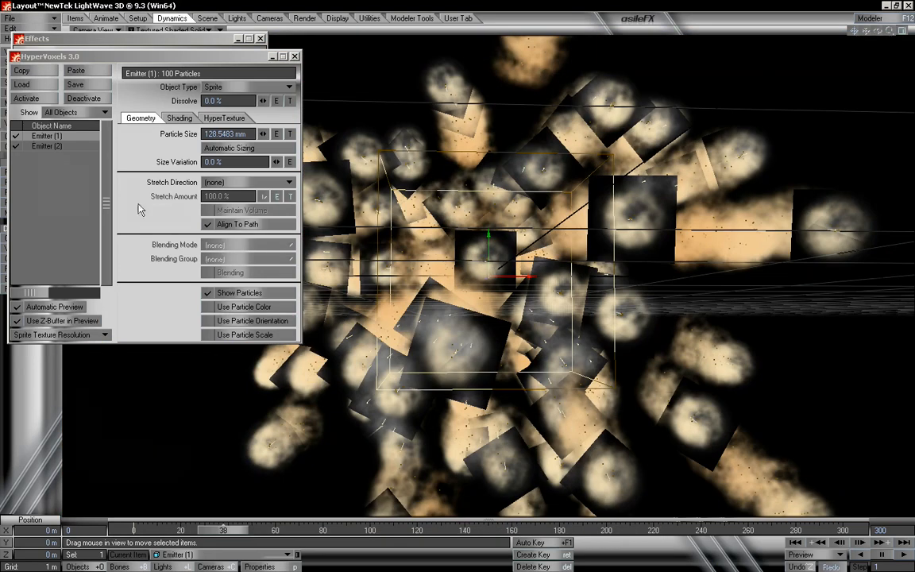
Step: Deactivate HyperVoxels on Emitter (1), discarding its settings, and close the HyperVoxels and effects settings
{"action": "left_click", "coordinate": [13, 136]}
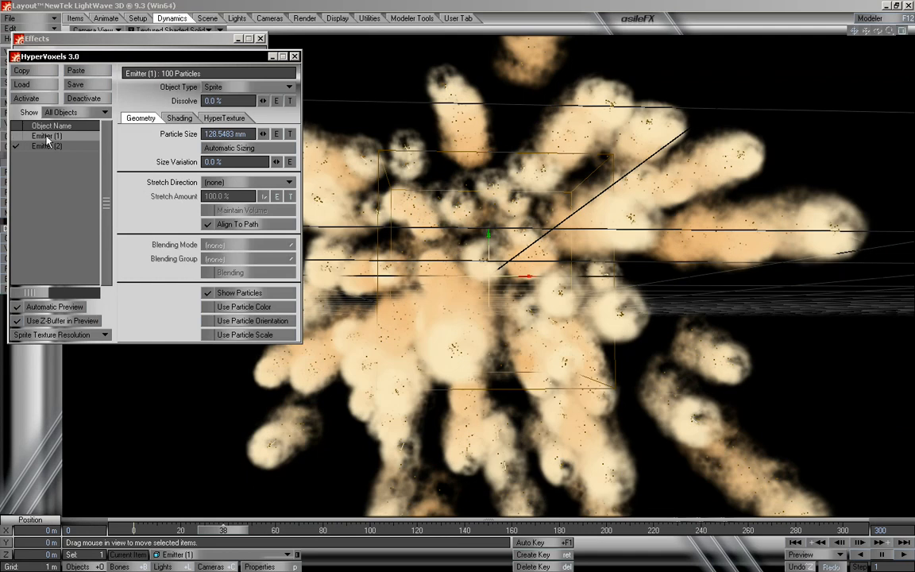
{"action": "left_click", "coordinate": [83, 96]}
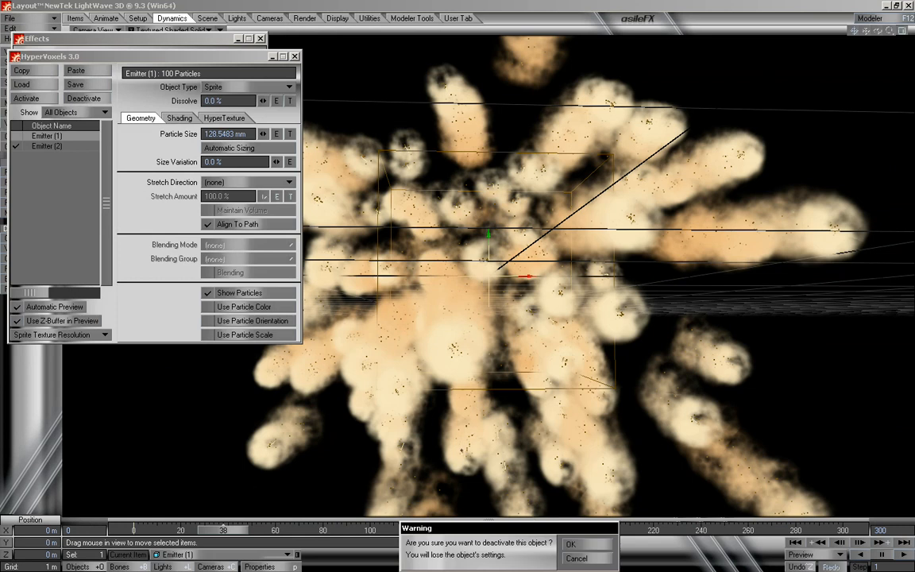
{"action": "left_click", "coordinate": [571, 545]}
{"action": "left_click", "coordinate": [293, 57]}
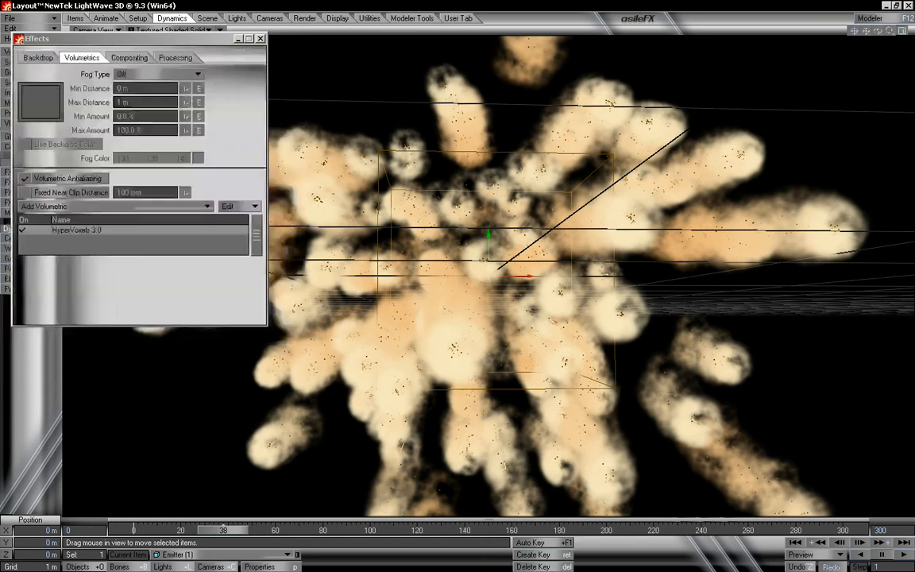
{"action": "left_click", "coordinate": [260, 39]}
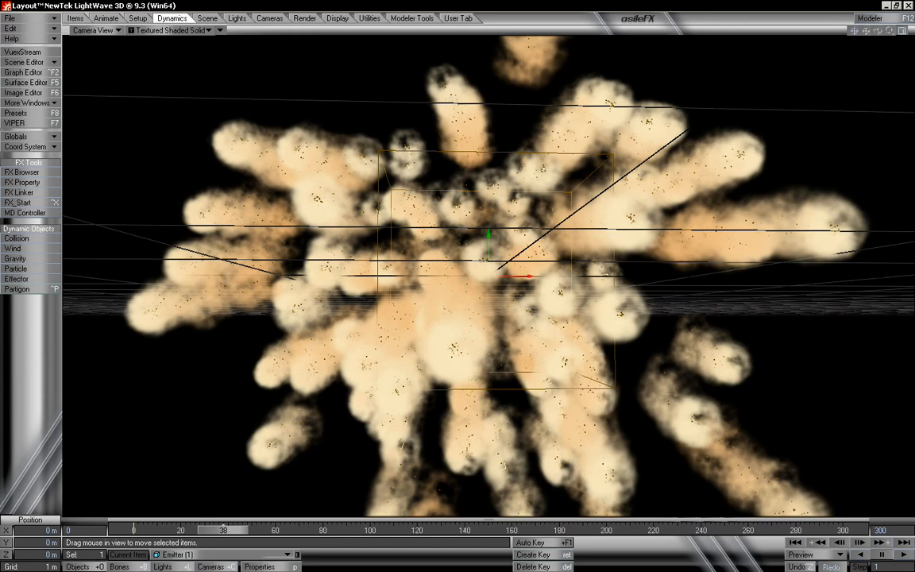
Step: Return to frame 0 and add a point light with the default name Light
{"action": "left_click_drag", "start_coordinate": [236, 530], "coordinate": [133, 530]}
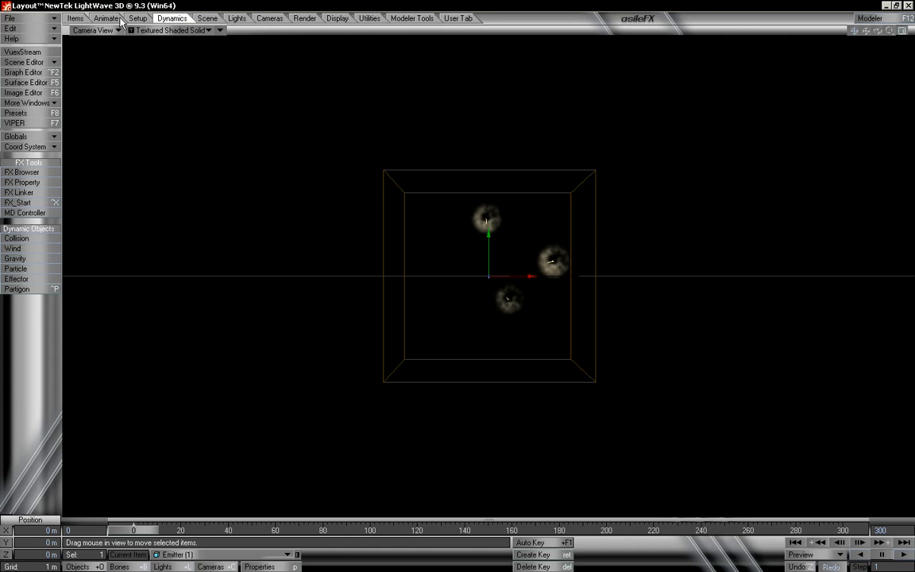
{"action": "left_click", "coordinate": [234, 19]}
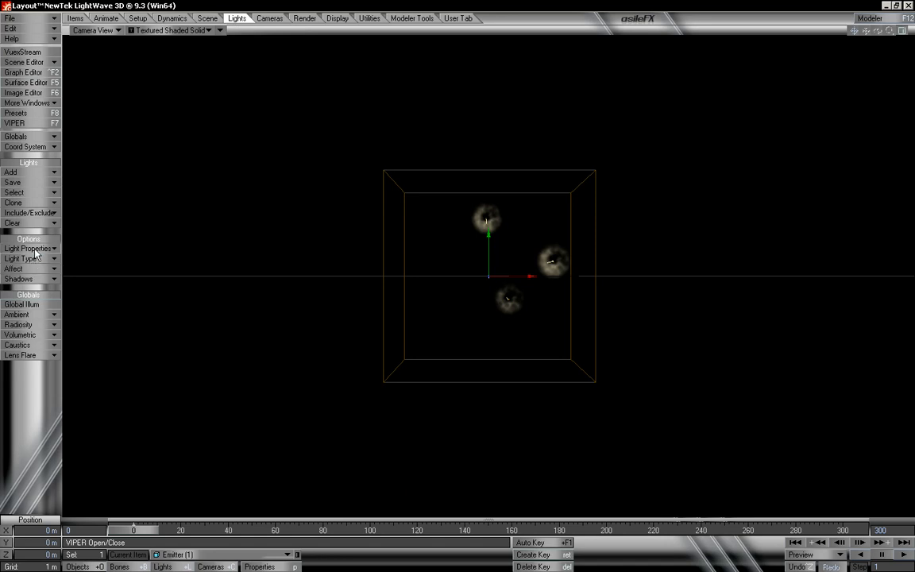
{"action": "left_click", "coordinate": [57, 173]}
{"action": "left_click", "coordinate": [57, 149]}
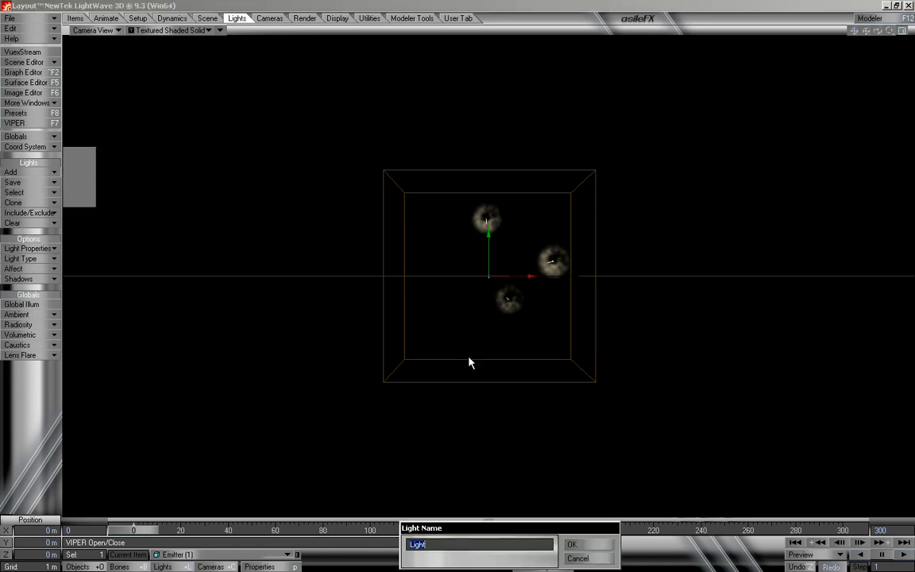
{"action": "left_click", "coordinate": [600, 549]}
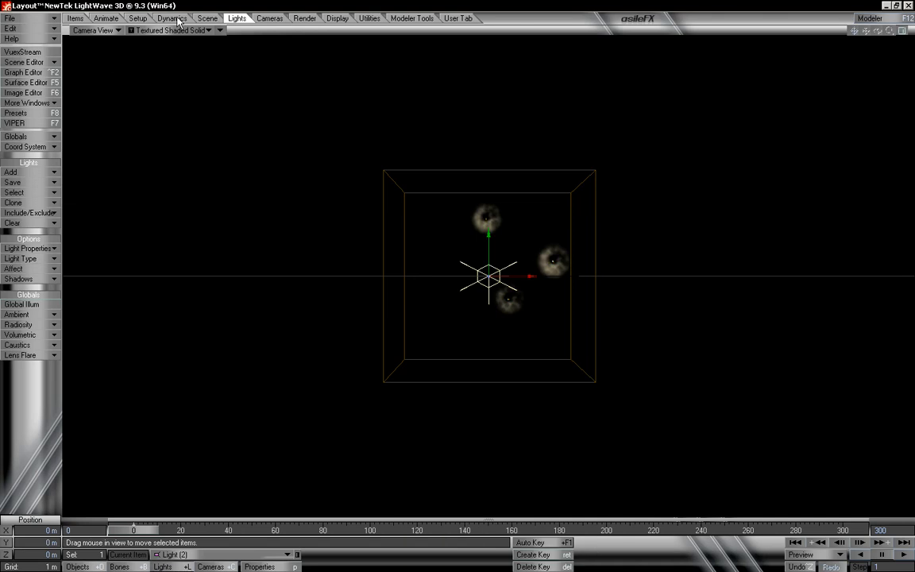
Step: Change the display colour of Light (2) in the Scene Editor, and close the editor
{"action": "left_click", "coordinate": [36, 61]}
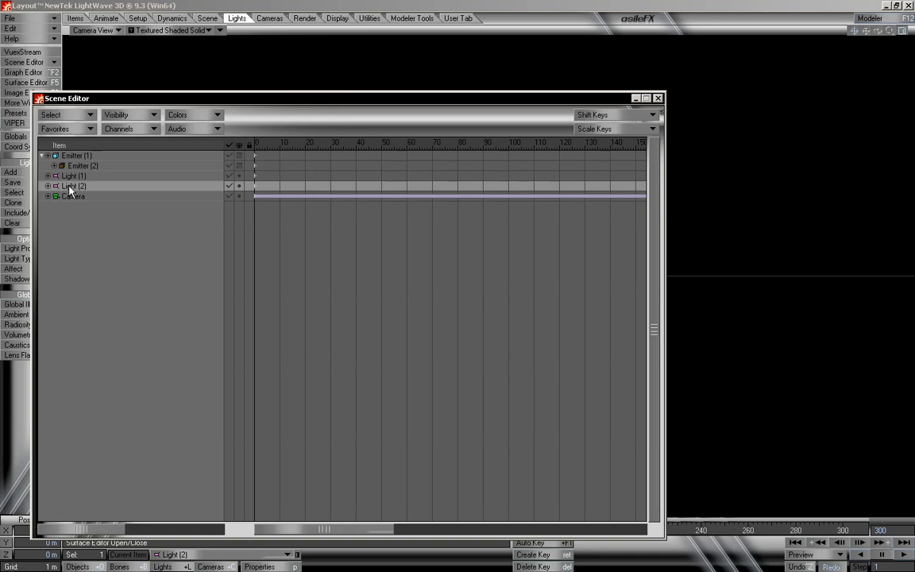
{"action": "right_click", "coordinate": [69, 191]}
{"action": "left_click", "coordinate": [115, 187]}
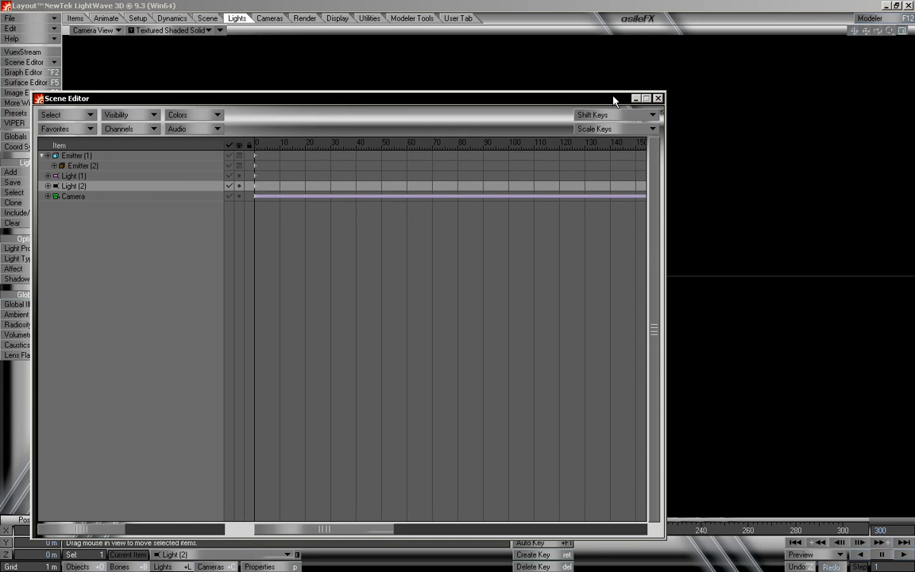
{"action": "left_click", "coordinate": [657, 98]}
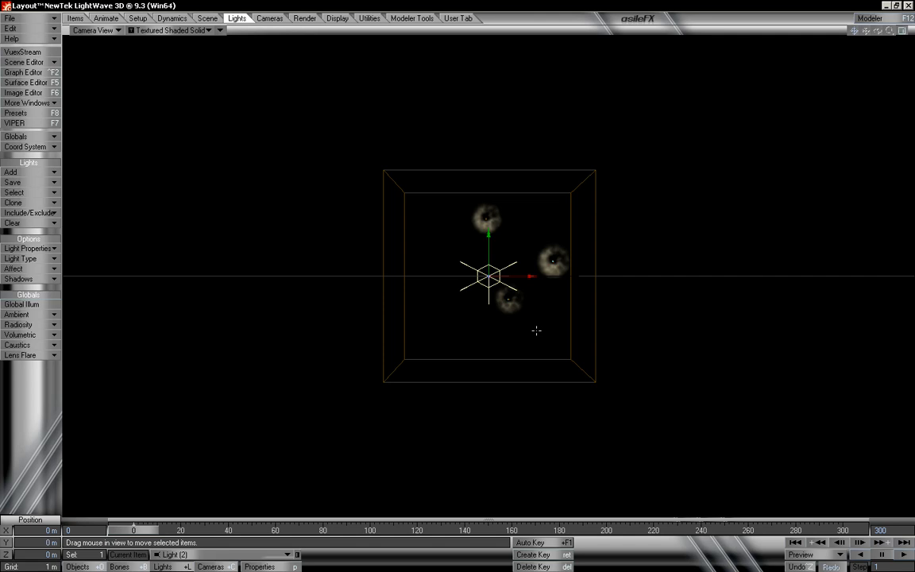
Step: Enable the lens flare on Light (2) and check the OpenGL Lens Flares option in the display preferences
{"action": "key", "text": "p"}
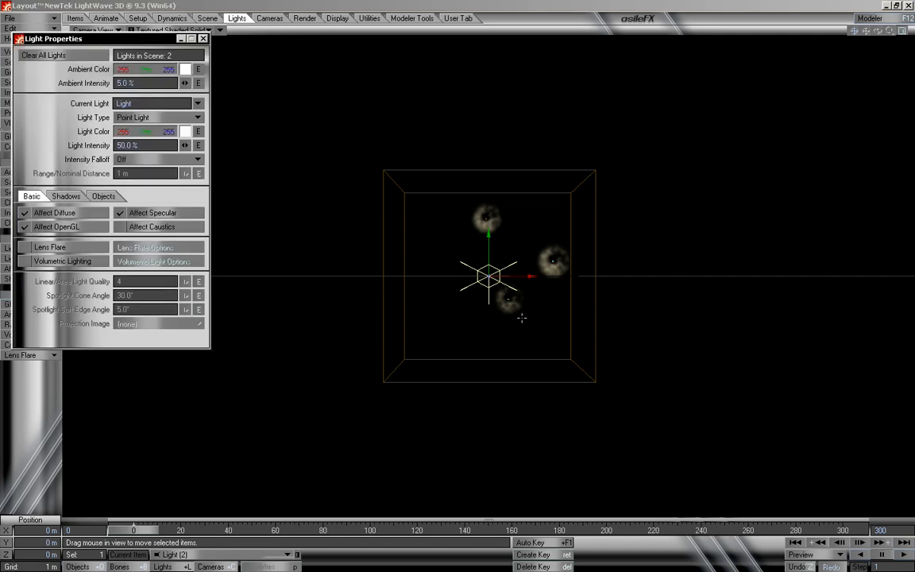
{"action": "left_click", "coordinate": [55, 247]}
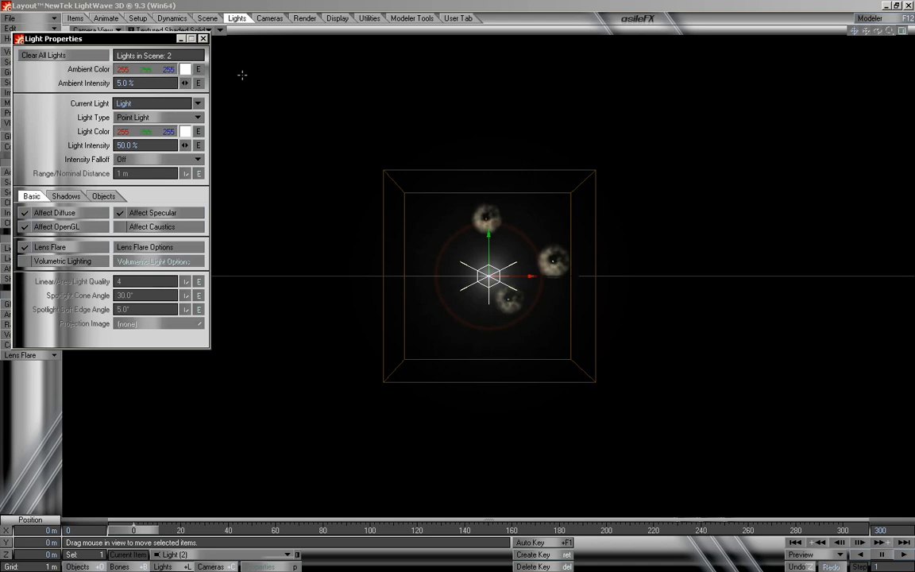
{"action": "left_click", "coordinate": [204, 39]}
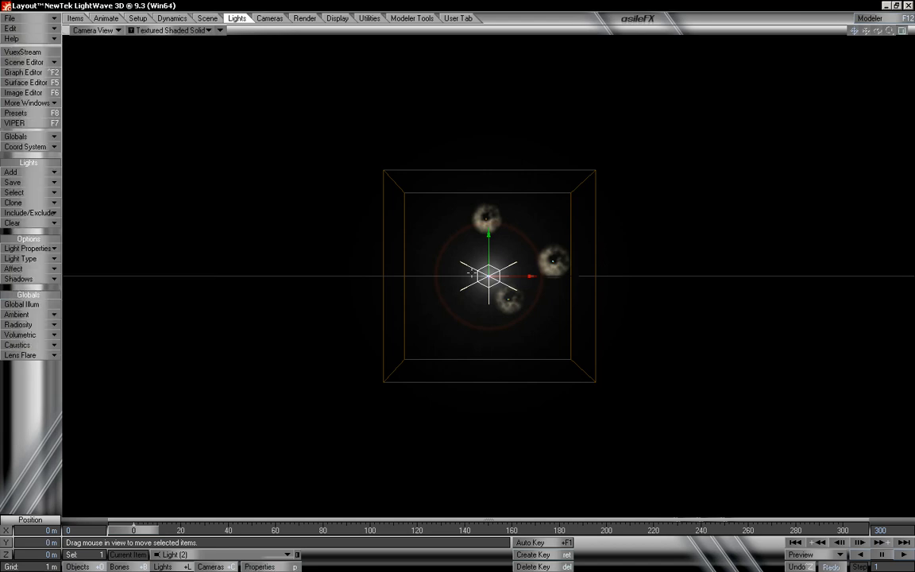
{"action": "key", "text": "d"}
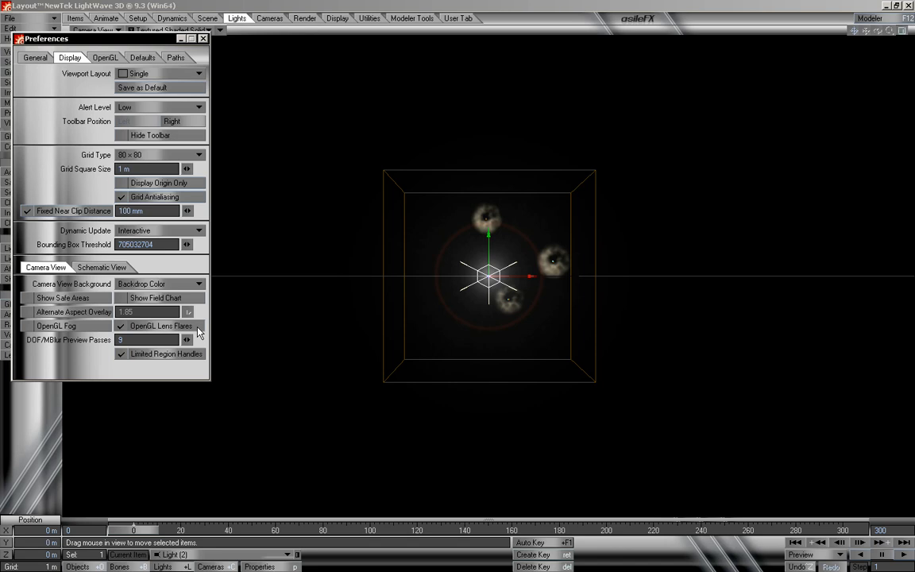
{"action": "left_click", "coordinate": [203, 39]}
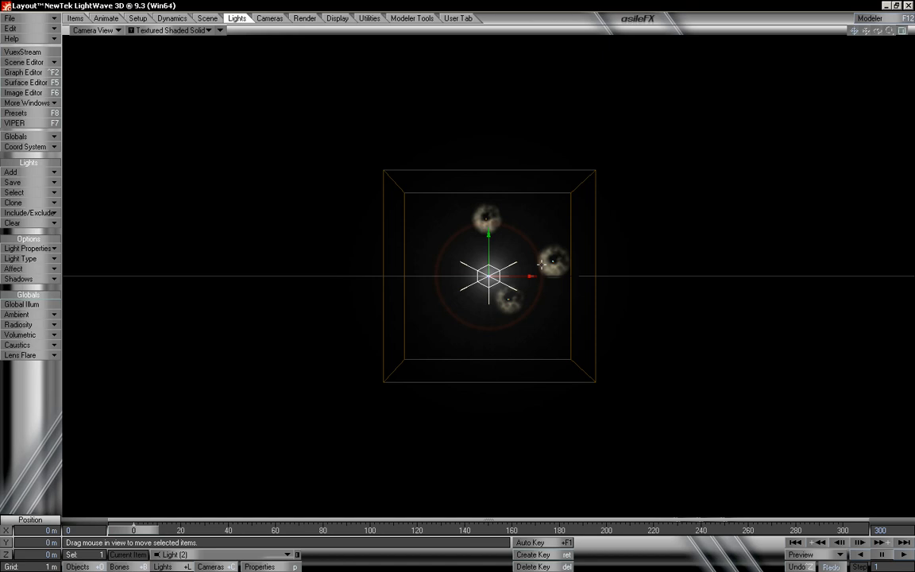
Step: In the lens flare options of Light (2), disable Central Ring and set Flare Intensity to 65%
{"action": "key", "text": "p"}
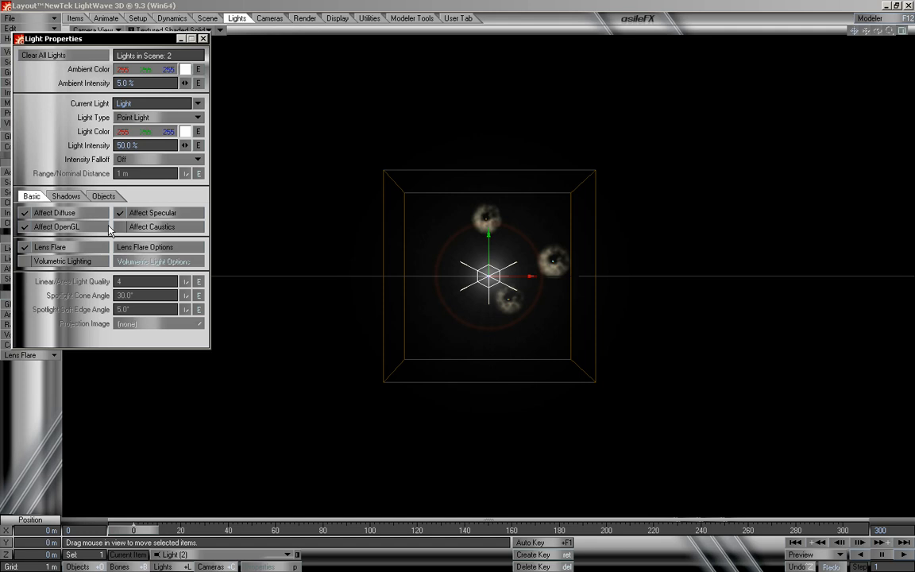
{"action": "left_click", "coordinate": [144, 250]}
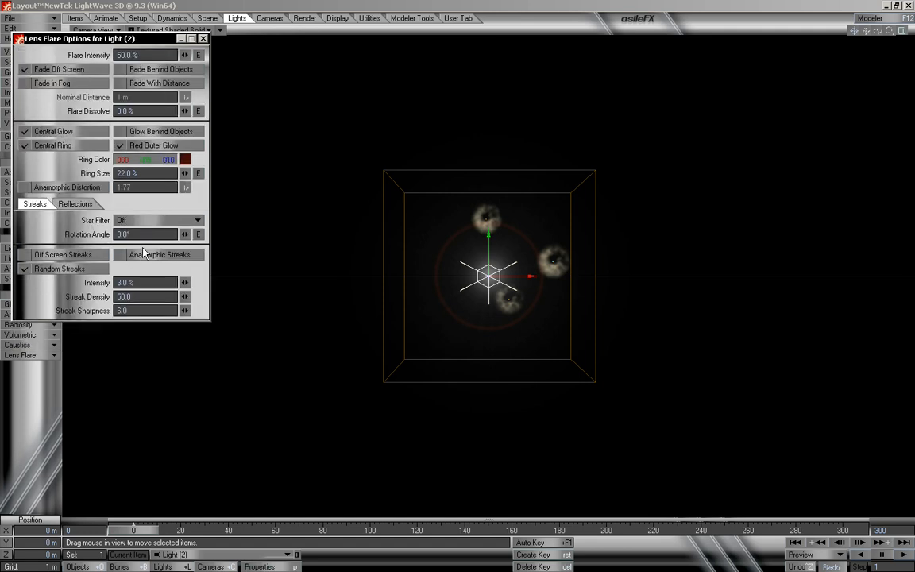
{"action": "left_click", "coordinate": [75, 150]}
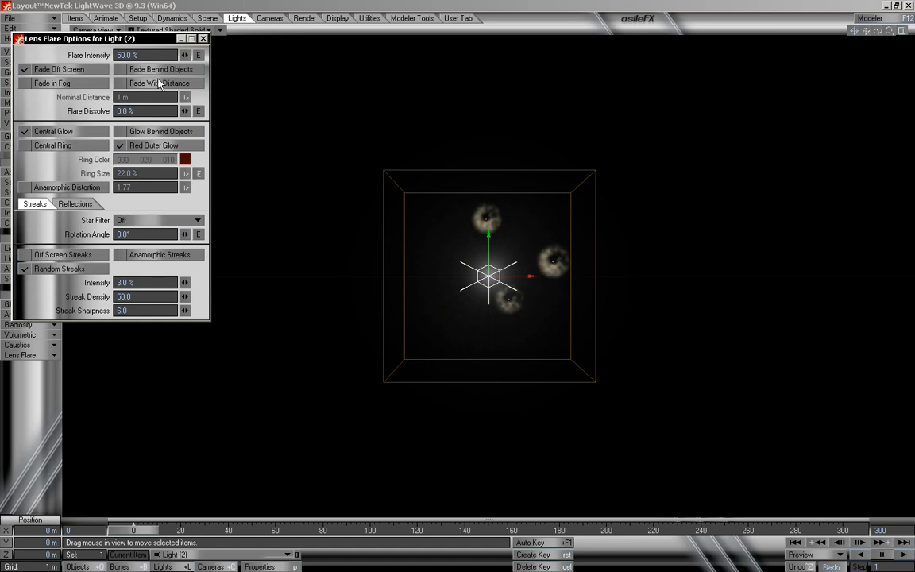
{"action": "left_click_drag", "start_coordinate": [186, 56], "coordinate": [209, 56]}
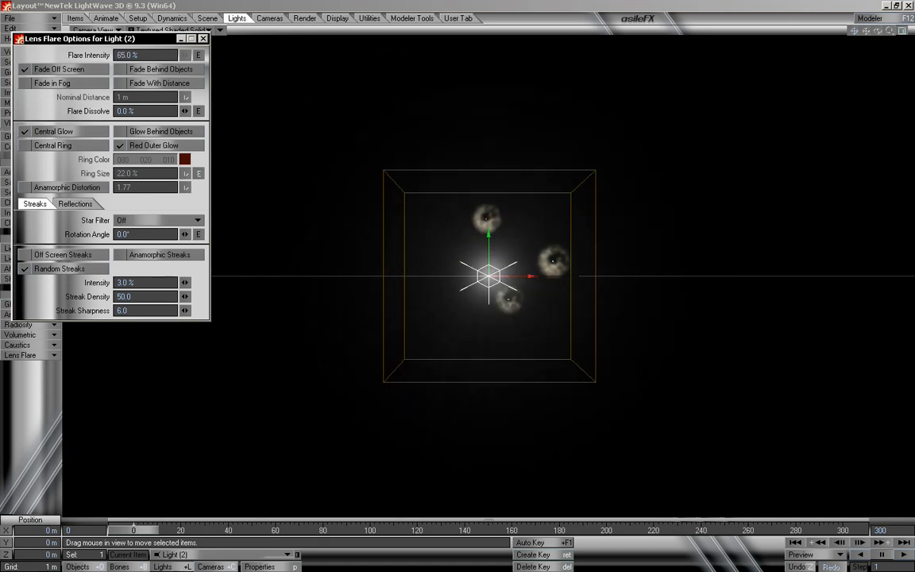
Step: Make the flare of Light (2) flicker by adding FlareIntensity keys up to frame 300, alternating between about 65% and 53%, and preview it
{"action": "left_click", "coordinate": [198, 55]}
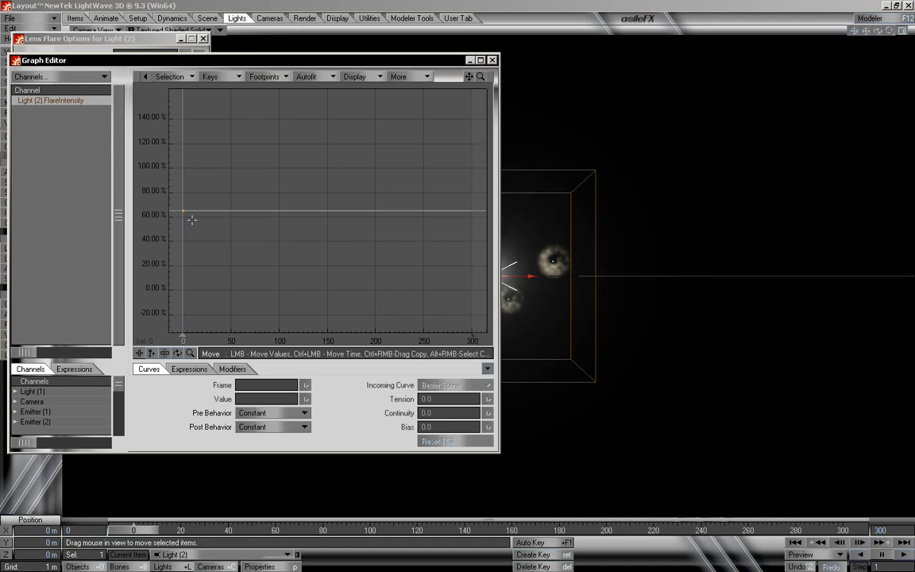
{"action": "left_click", "coordinate": [151, 353]}
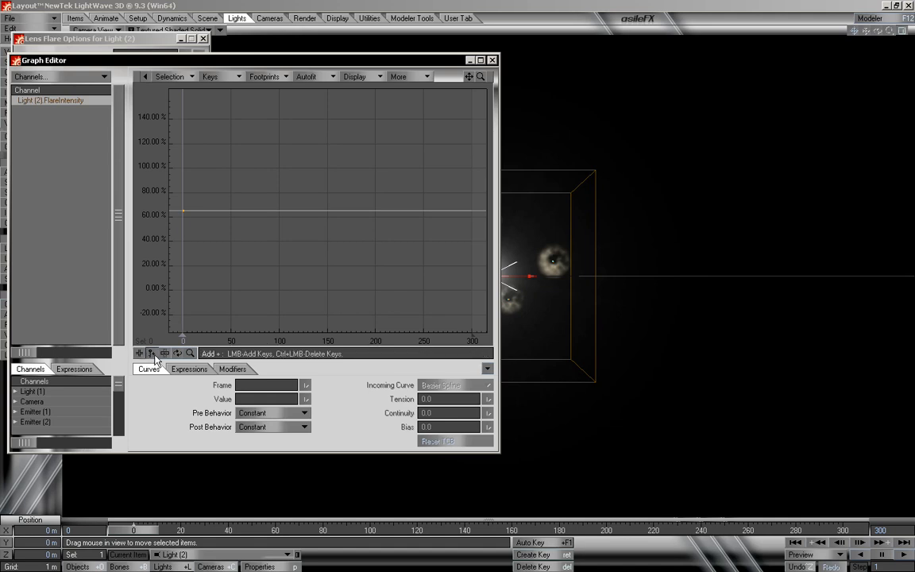
{"action": "left_click", "coordinate": [196, 212]}
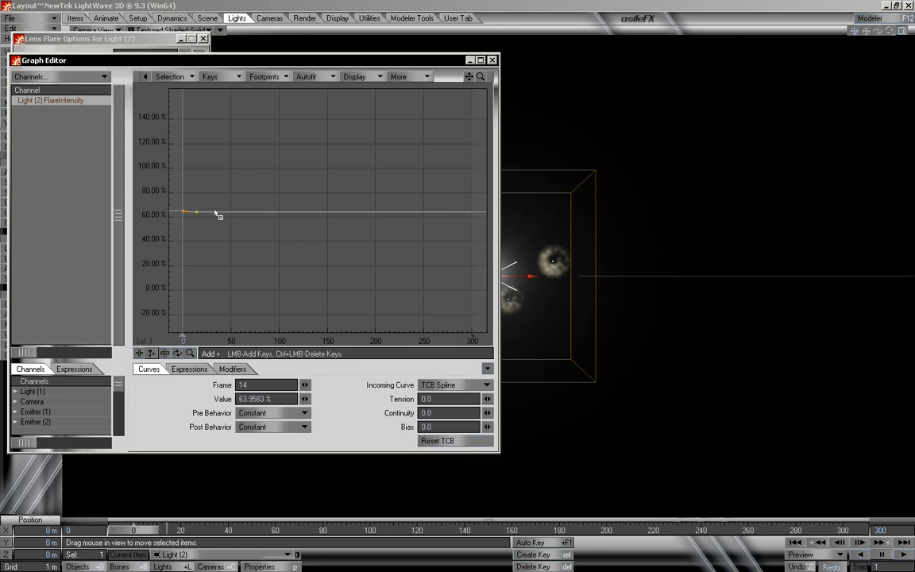
{"action": "left_click", "coordinate": [212, 210]}
{"action": "left_click", "coordinate": [224, 214]}
{"action": "left_click", "coordinate": [235, 211]}
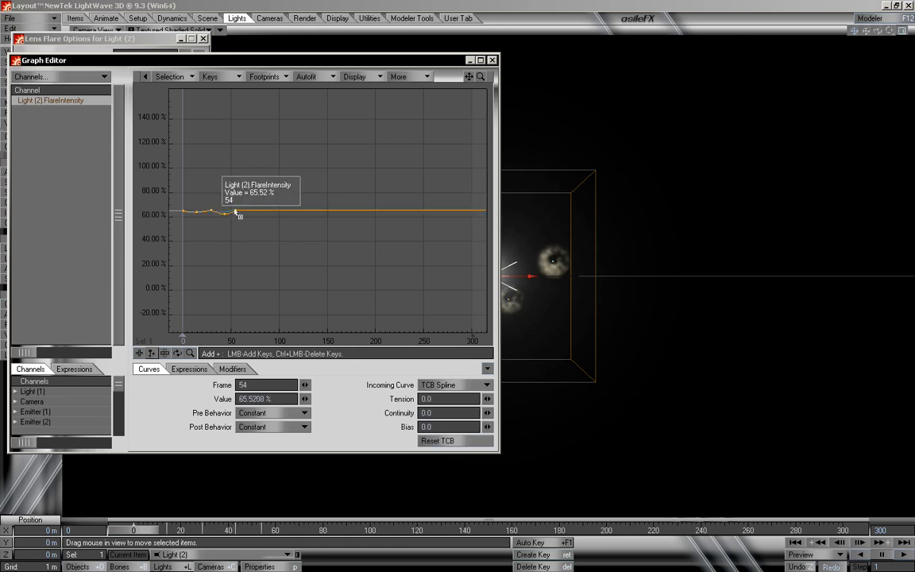
{"action": "left_click", "coordinate": [240, 219]}
{"action": "left_click", "coordinate": [253, 211]}
{"action": "left_click", "coordinate": [266, 223]}
{"action": "left_click", "coordinate": [267, 212]}
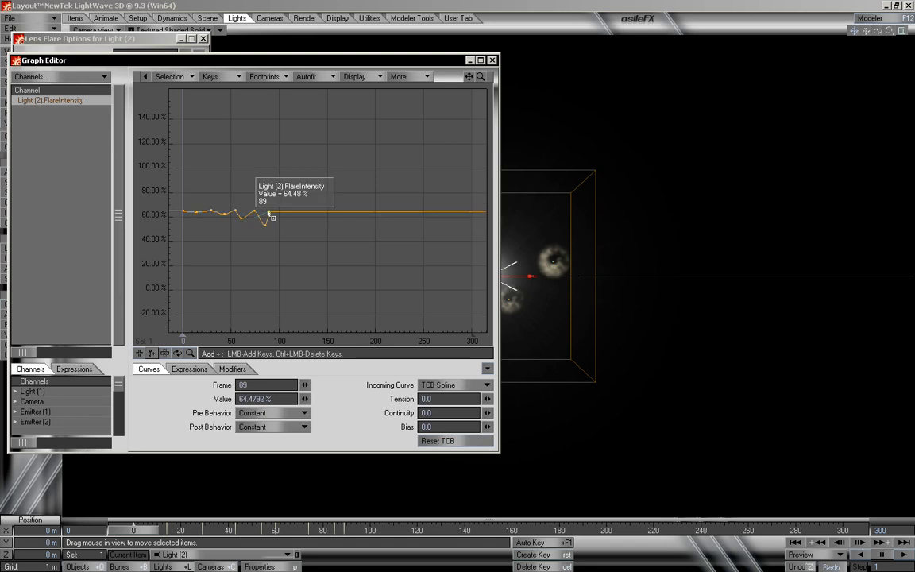
{"action": "left_click", "coordinate": [280, 220]}
{"action": "left_click", "coordinate": [285, 211]}
{"action": "left_click", "coordinate": [296, 224]}
{"action": "left_click", "coordinate": [303, 211]}
{"action": "left_click", "coordinate": [313, 225]}
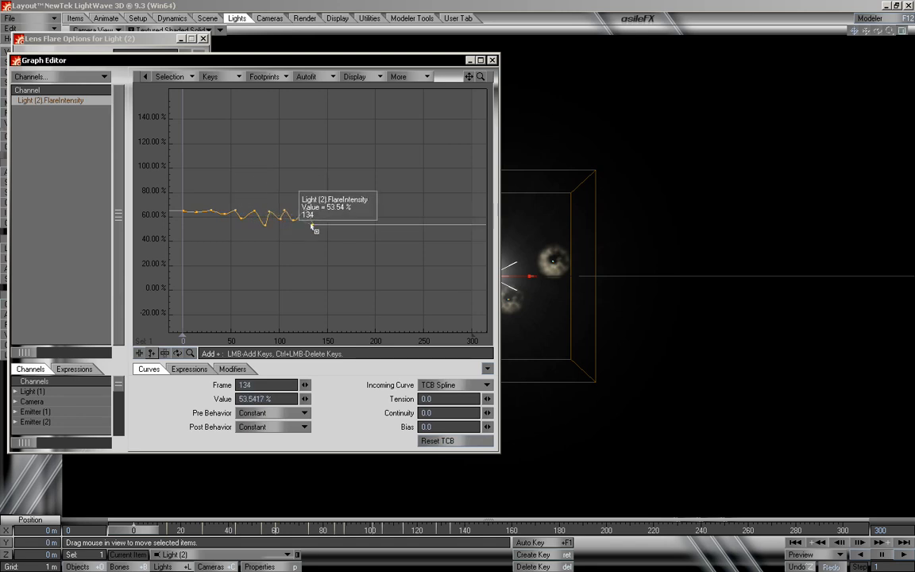
{"action": "left_click", "coordinate": [324, 215]}
{"action": "left_click", "coordinate": [335, 226]}
{"action": "left_click", "coordinate": [347, 212]}
{"action": "left_click", "coordinate": [359, 223]}
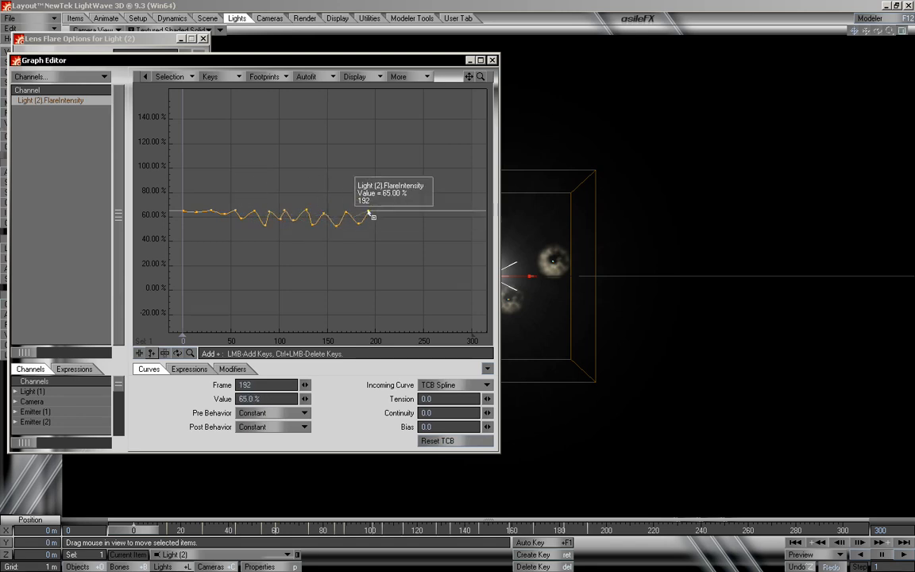
{"action": "left_click", "coordinate": [376, 227]}
{"action": "left_click", "coordinate": [390, 212]}
{"action": "left_click", "coordinate": [396, 220]}
{"action": "left_click", "coordinate": [419, 212]}
{"action": "left_click", "coordinate": [426, 224]}
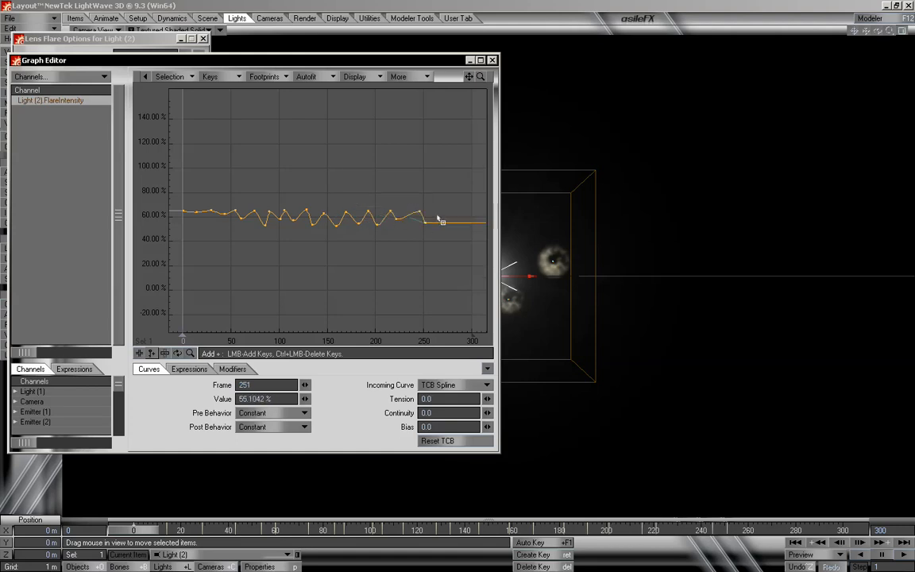
{"action": "left_click", "coordinate": [446, 213]}
{"action": "left_click", "coordinate": [456, 223]}
{"action": "left_click", "coordinate": [466, 212]}
{"action": "left_click", "coordinate": [472, 218]}
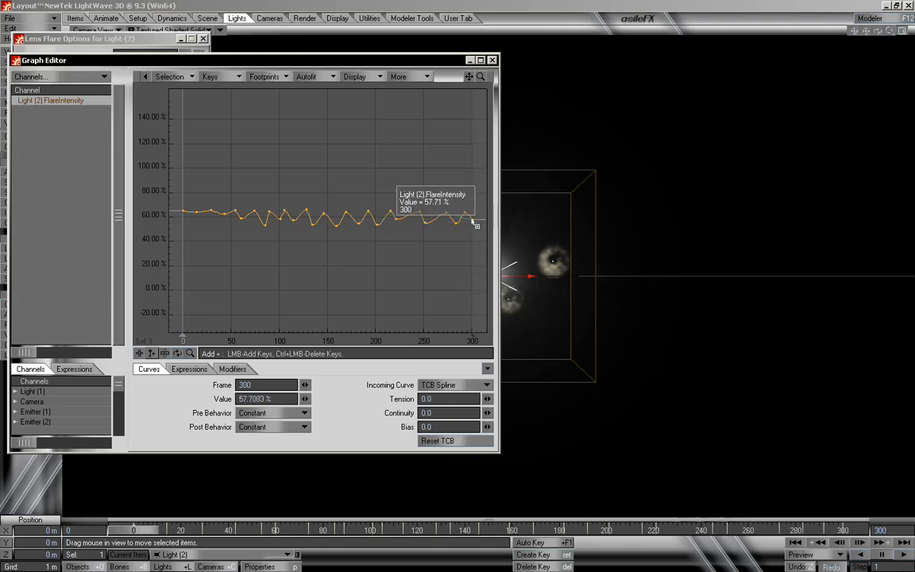
{"action": "left_click", "coordinate": [492, 61]}
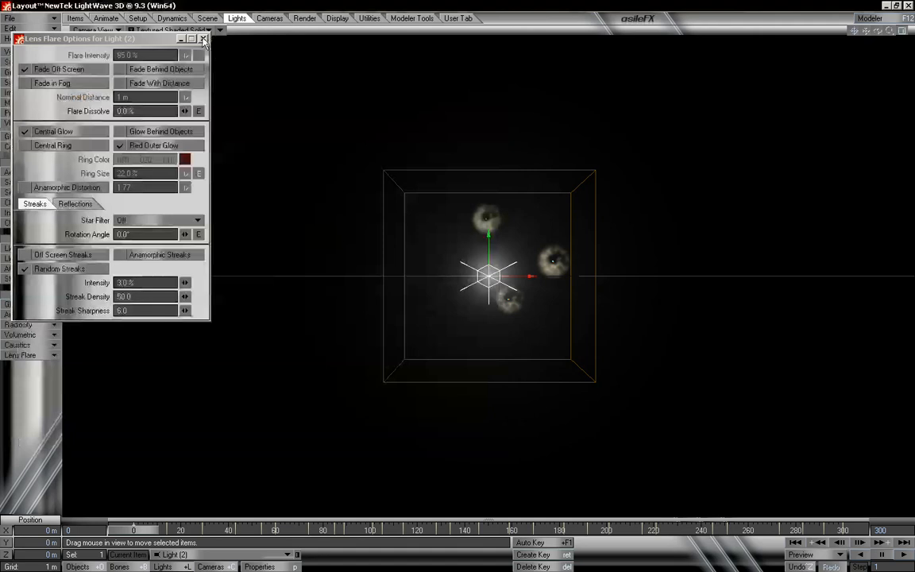
{"action": "left_click", "coordinate": [203, 38]}
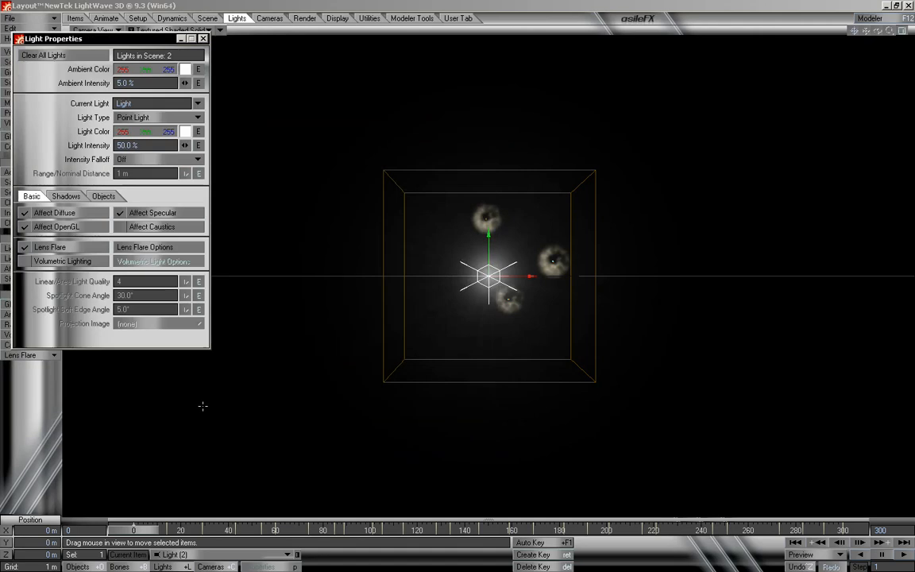
{"action": "left_click", "coordinate": [204, 39]}
{"action": "mouse_move", "coordinate": [139, 531]}
{"action": "left_mouse_down"}
{"action": "mouse_move", "coordinate": [840, 531]}
{"action": "mouse_move", "coordinate": [134, 531]}
{"action": "left_mouse_up"}
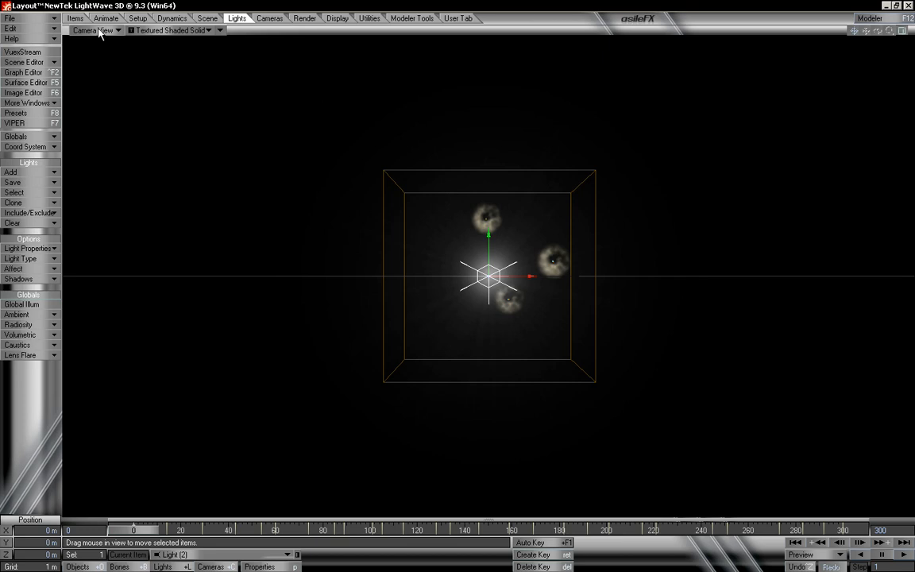
Step: In FX Linker, choose Emitter (1) as the particle source and Light (2) as the replace object
{"action": "left_click", "coordinate": [189, 19]}
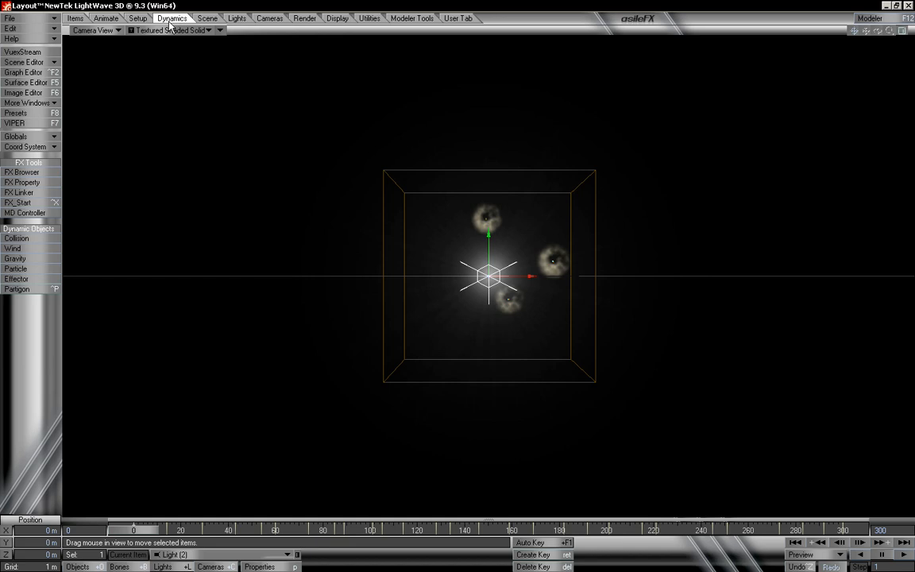
{"action": "left_click", "coordinate": [19, 193]}
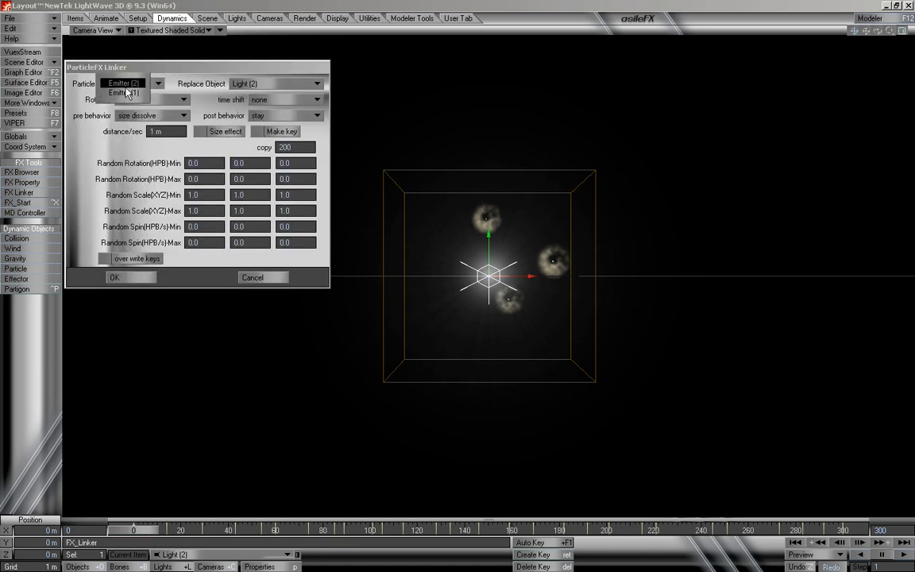
{"action": "left_click", "coordinate": [117, 85]}
{"action": "left_click", "coordinate": [119, 92]}
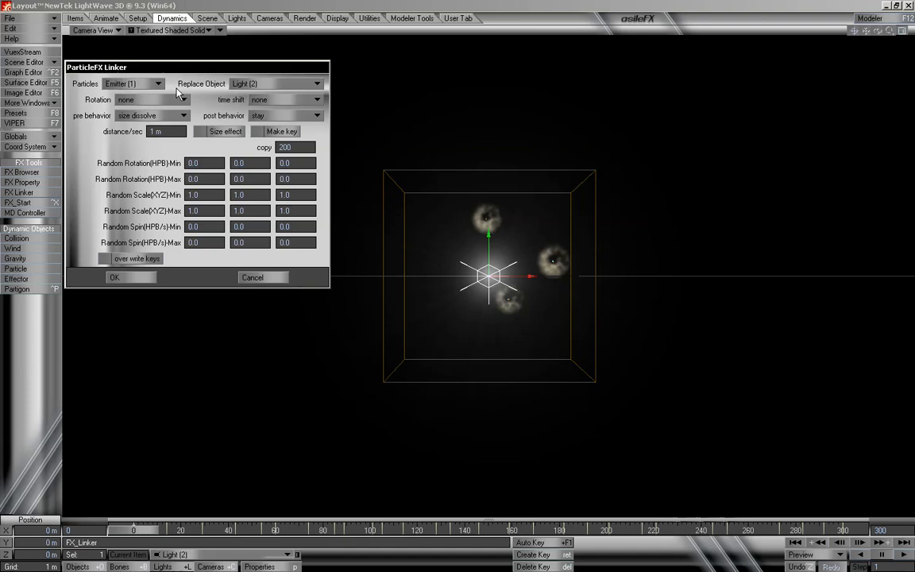
{"action": "left_click", "coordinate": [244, 86]}
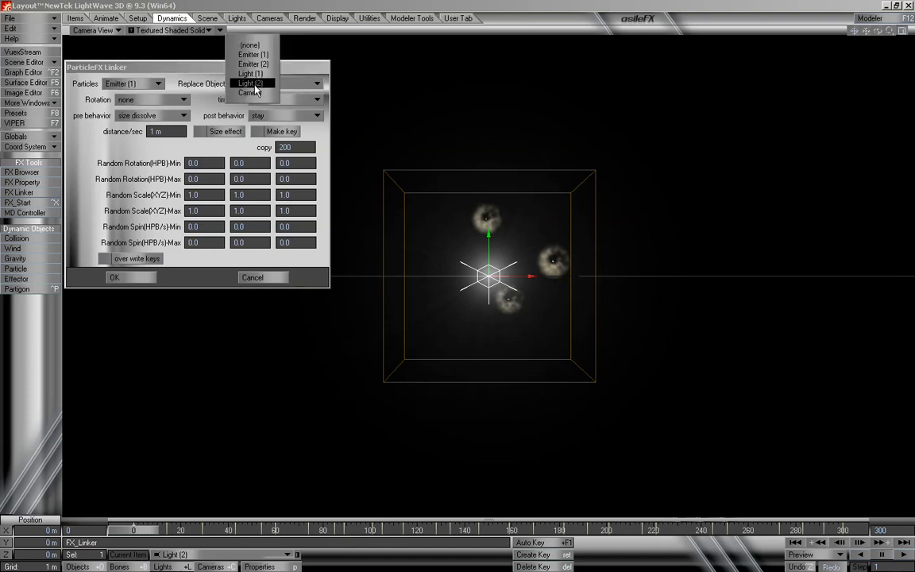
{"action": "left_click", "coordinate": [234, 89]}
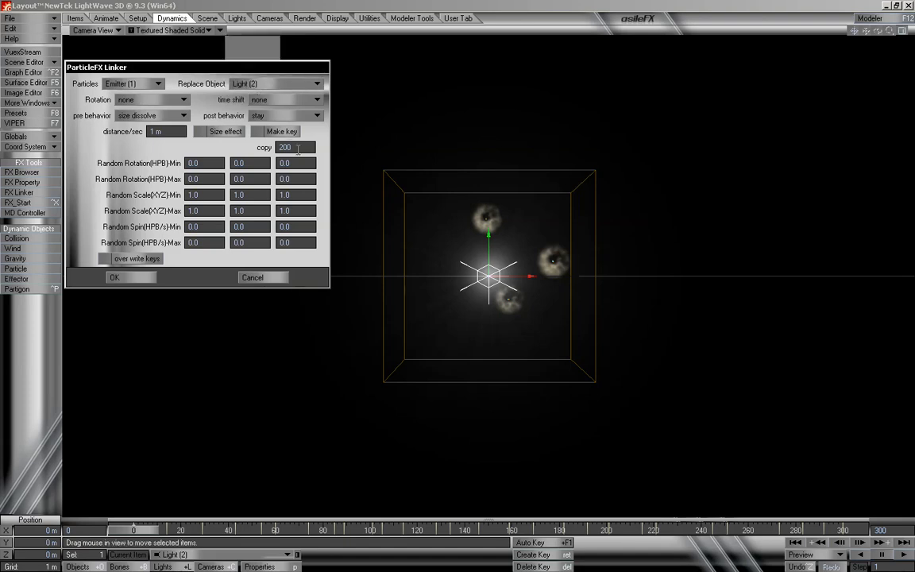
Step: In the linker settings, set the copy count to 100, keep pre behavior at size dissolve, and clone the lights onto the particles
{"action": "left_click_drag", "start_coordinate": [302, 149], "coordinate": [226, 150]}
{"action": "type", "text": "1"}
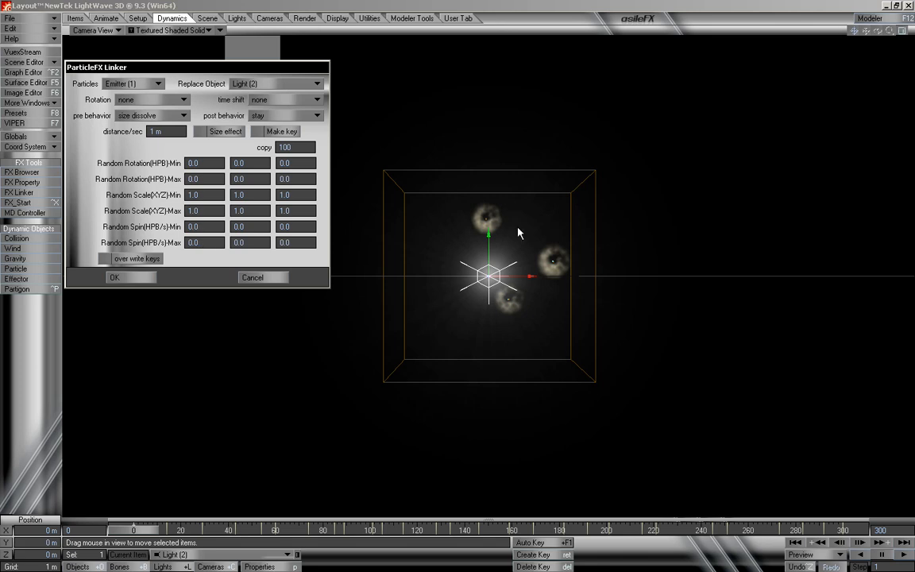
{"action": "left_click", "coordinate": [141, 116]}
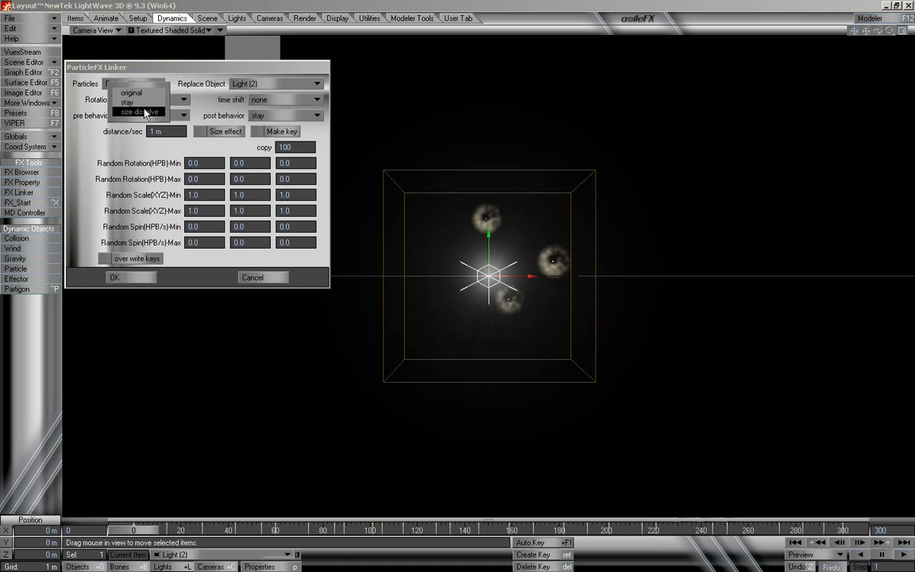
{"action": "left_click", "coordinate": [146, 113]}
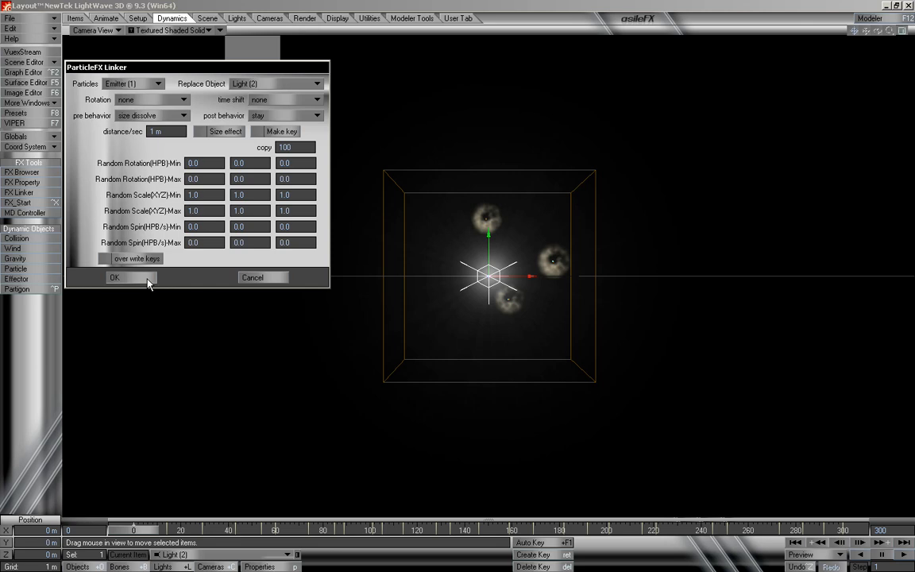
{"action": "left_click", "coordinate": [116, 277]}
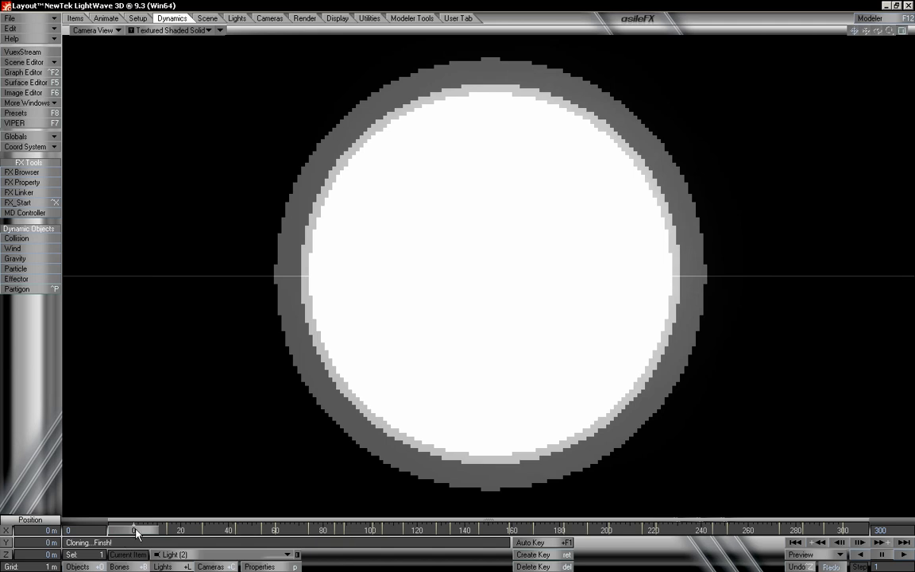
Step: Scrub the animation in Camera View and Perspective to examine how the cloned lights follow the particle trails
{"action": "left_click_drag", "start_coordinate": [133, 529], "coordinate": [494, 530]}
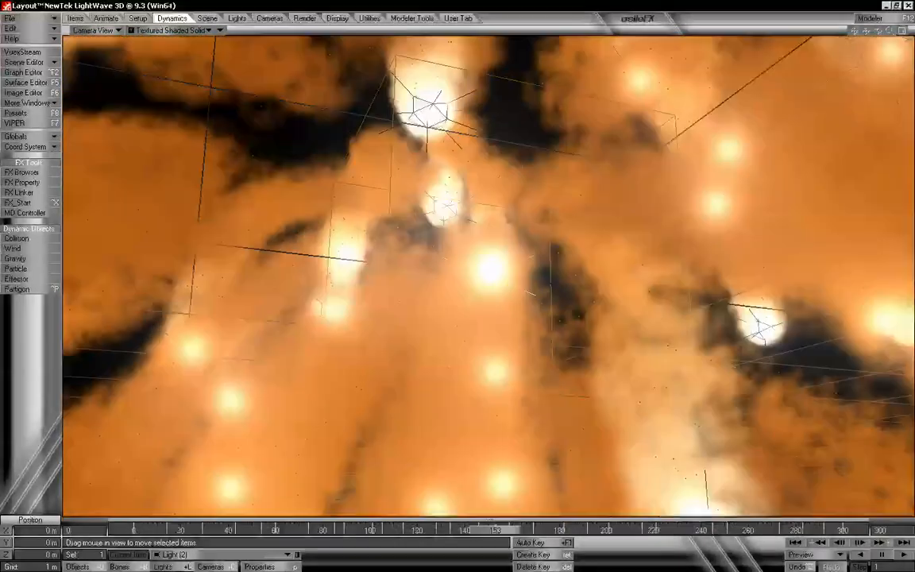
{"action": "left_click", "coordinate": [94, 30]}
{"action": "left_click", "coordinate": [111, 79]}
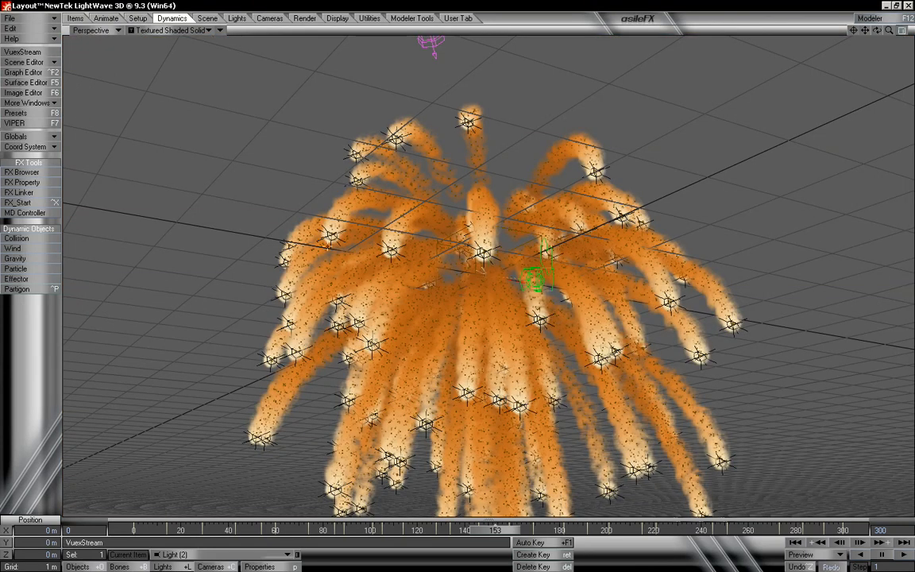
{"action": "left_click_drag", "start_coordinate": [495, 529], "coordinate": [664, 530]}
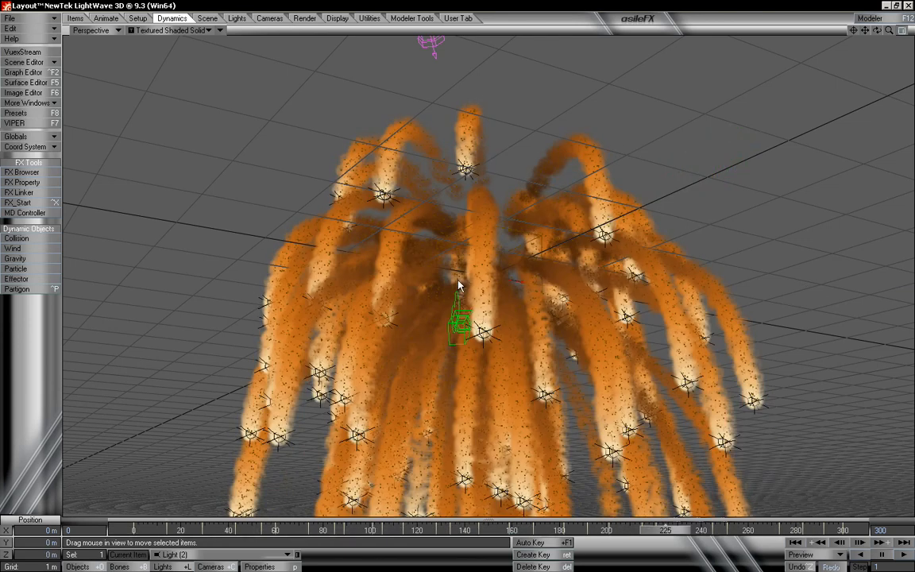
{"action": "mouse_move", "coordinate": [877, 31]}
{"action": "left_mouse_down"}
{"action": "mouse_move", "coordinate": [826, 99]}
{"action": "mouse_move", "coordinate": [771, 109]}
{"action": "mouse_move", "coordinate": [798, 115]}
{"action": "mouse_move", "coordinate": [834, 143]}
{"action": "mouse_move", "coordinate": [878, 32]}
{"action": "left_mouse_up"}
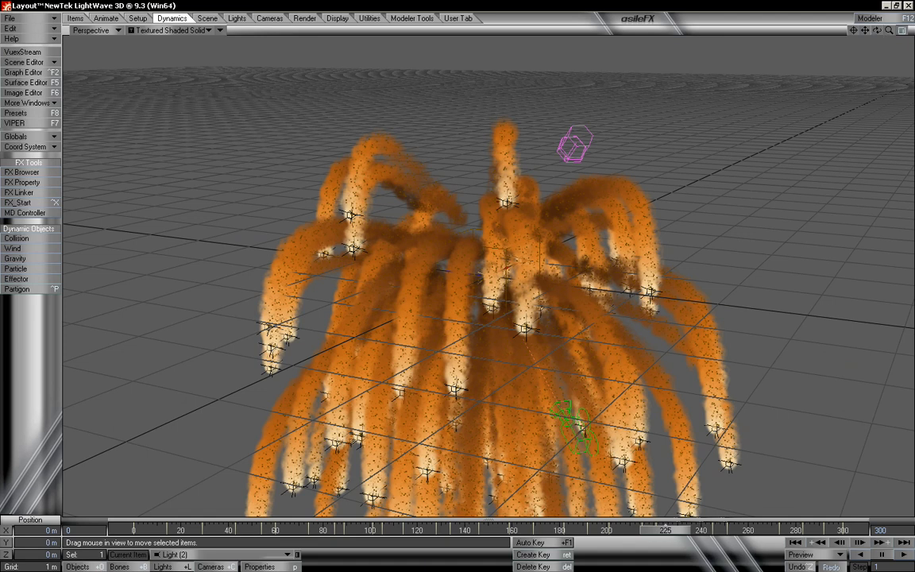
{"action": "left_click_drag", "start_coordinate": [704, 525], "coordinate": [492, 525]}
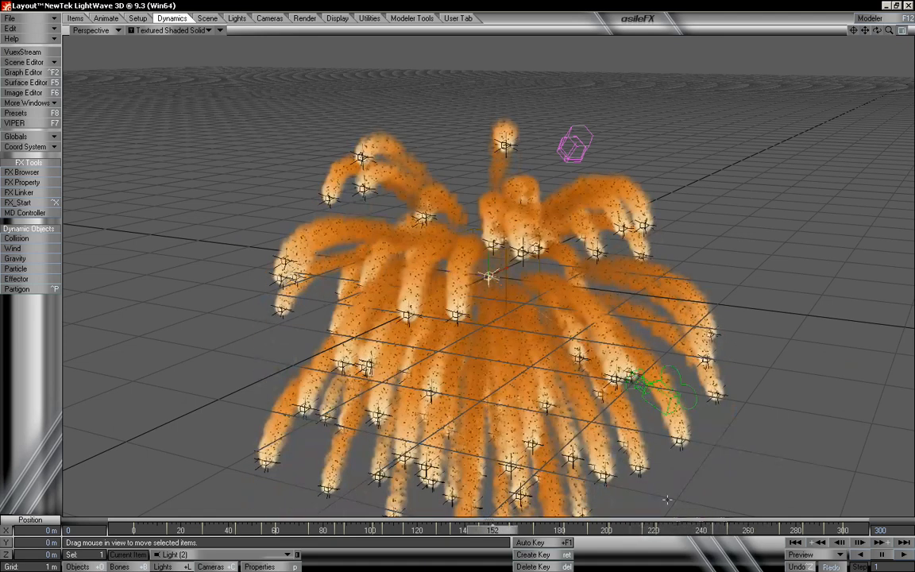
{"action": "left_click", "coordinate": [92, 30]}
{"action": "left_click", "coordinate": [101, 52]}
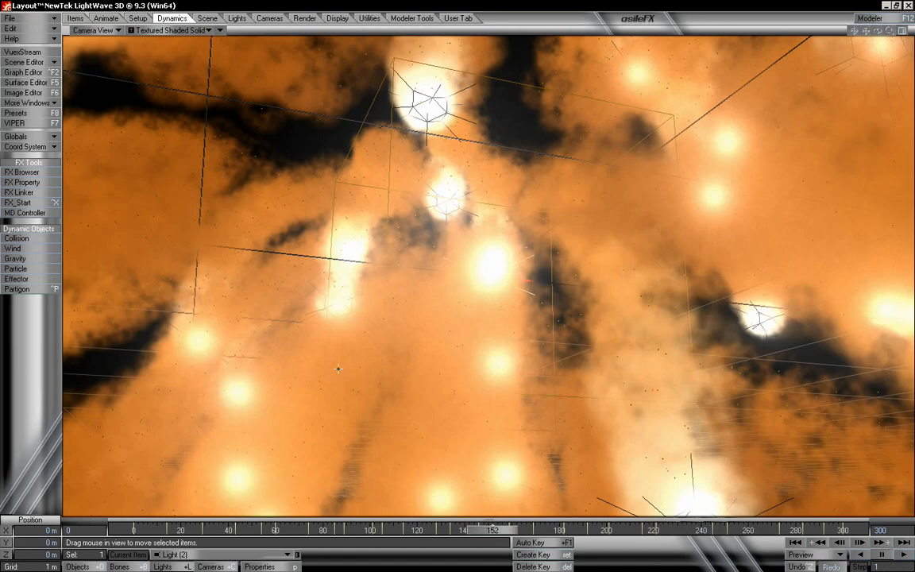
{"action": "left_click_drag", "start_coordinate": [492, 525], "coordinate": [548, 528]}
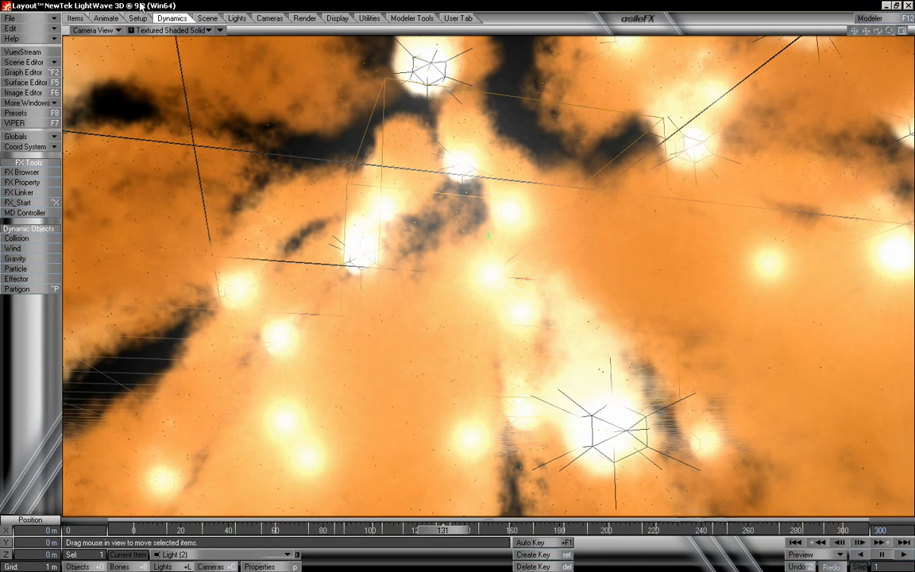
Step: Inspect the linked lights from other angles in Perspective, and check their lens flares around frames 237 to 251 in Camera View
{"action": "left_click", "coordinate": [111, 31]}
{"action": "left_click", "coordinate": [114, 86]}
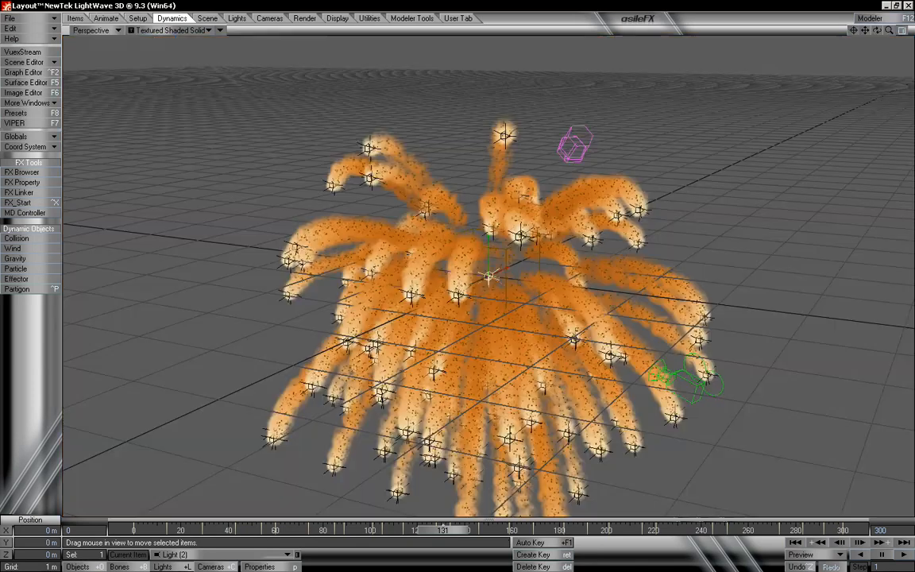
{"action": "left_click_drag", "start_coordinate": [889, 31], "coordinate": [878, 32]}
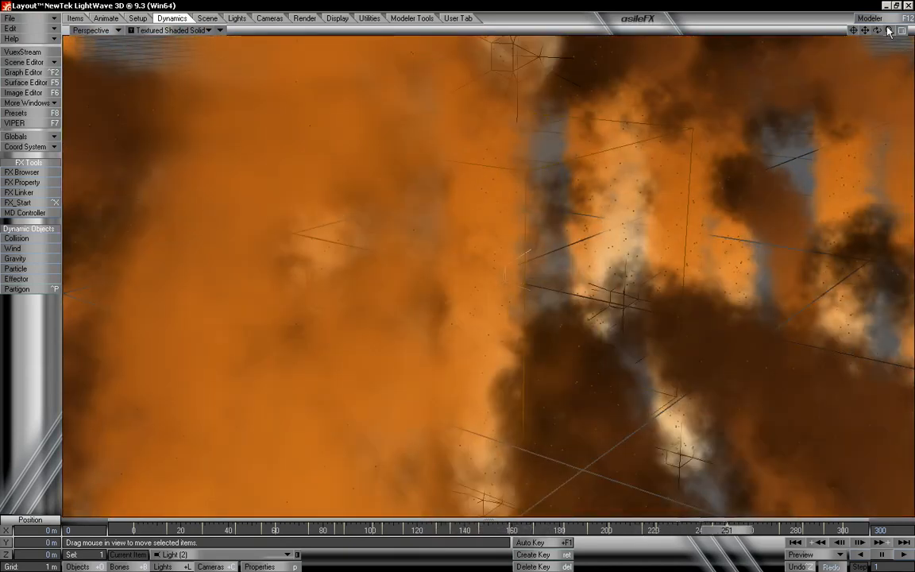
{"action": "left_click_drag", "start_coordinate": [880, 33], "coordinate": [888, 32]}
{"action": "left_click", "coordinate": [92, 30]}
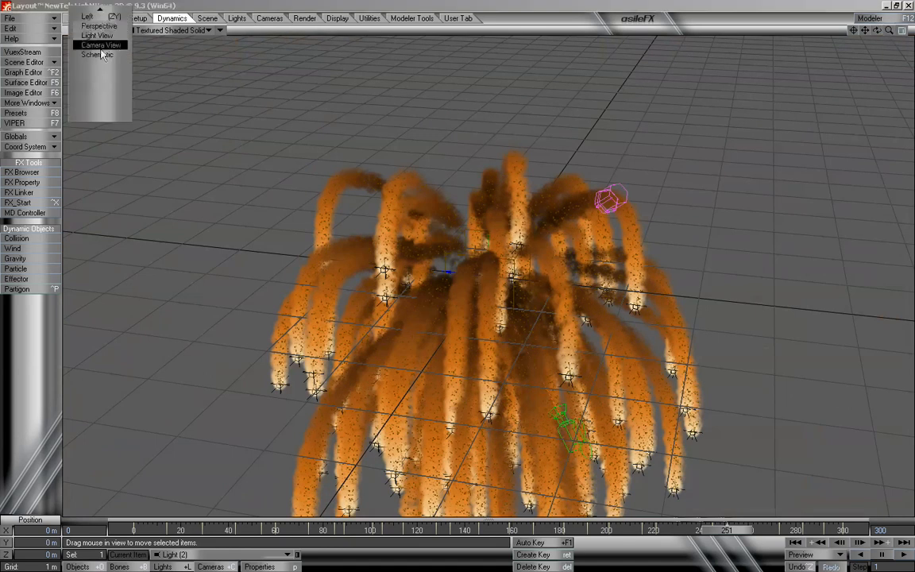
{"action": "left_click", "coordinate": [101, 45]}
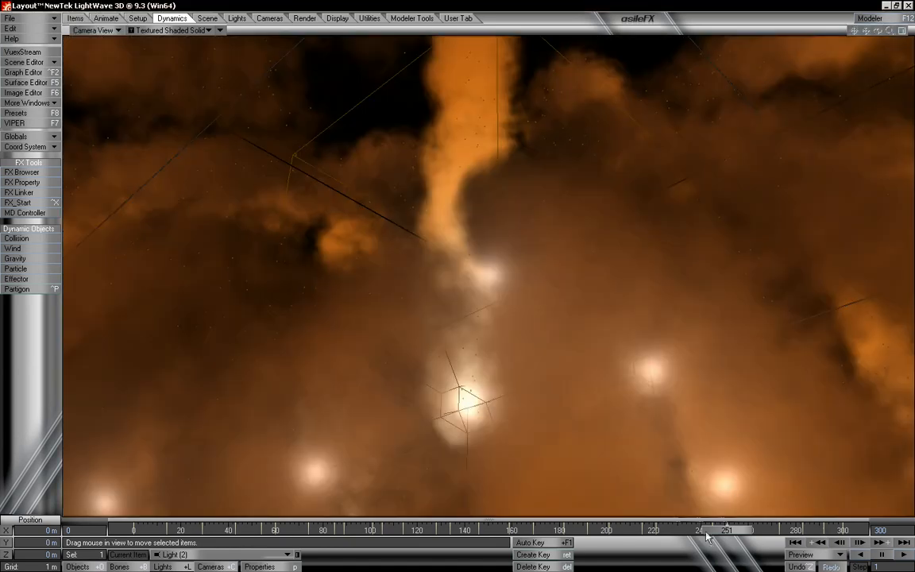
{"action": "left_click_drag", "start_coordinate": [730, 532], "coordinate": [694, 532]}
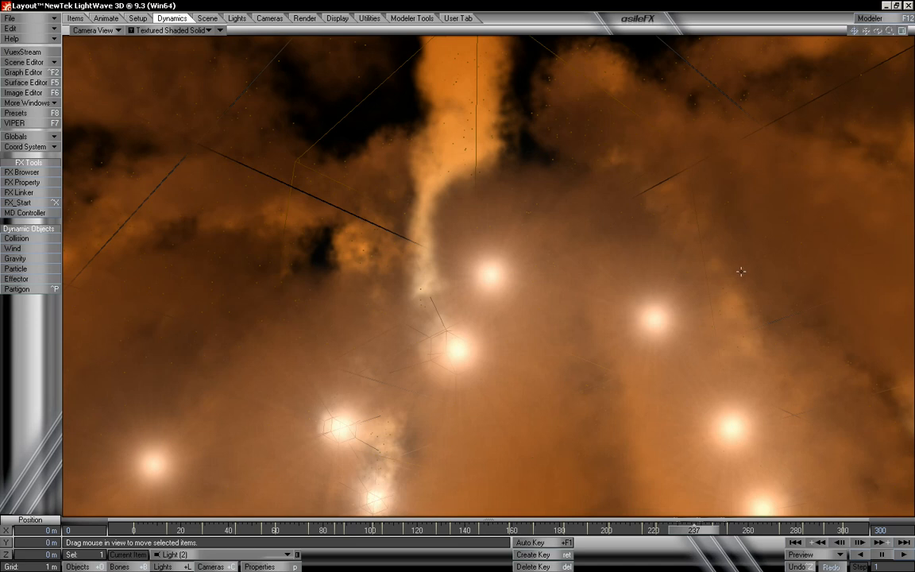
{"action": "left_click_drag", "start_coordinate": [701, 539], "coordinate": [740, 539]}
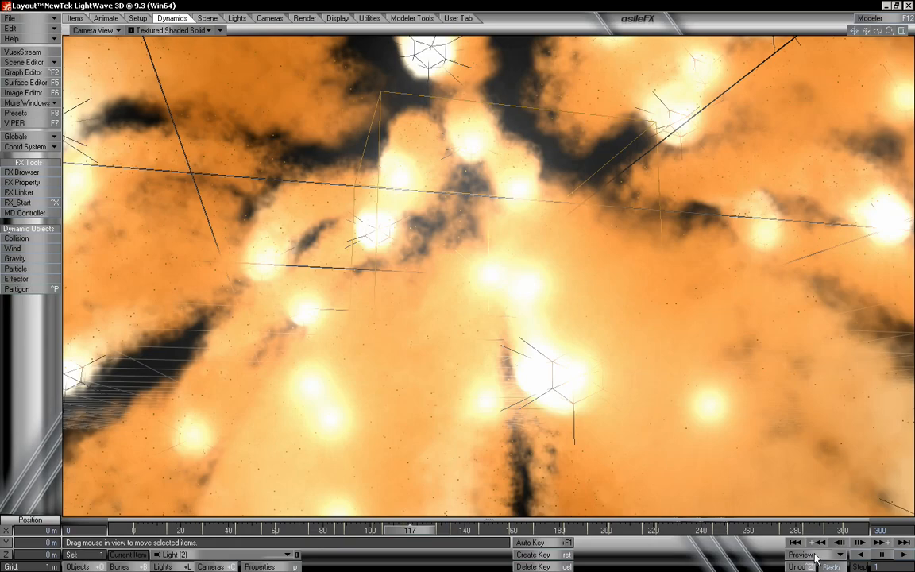
Step: Make a preview of the animation from Camera View and scrub to frame 122 to check the flares
{"action": "left_click", "coordinate": [816, 555]}
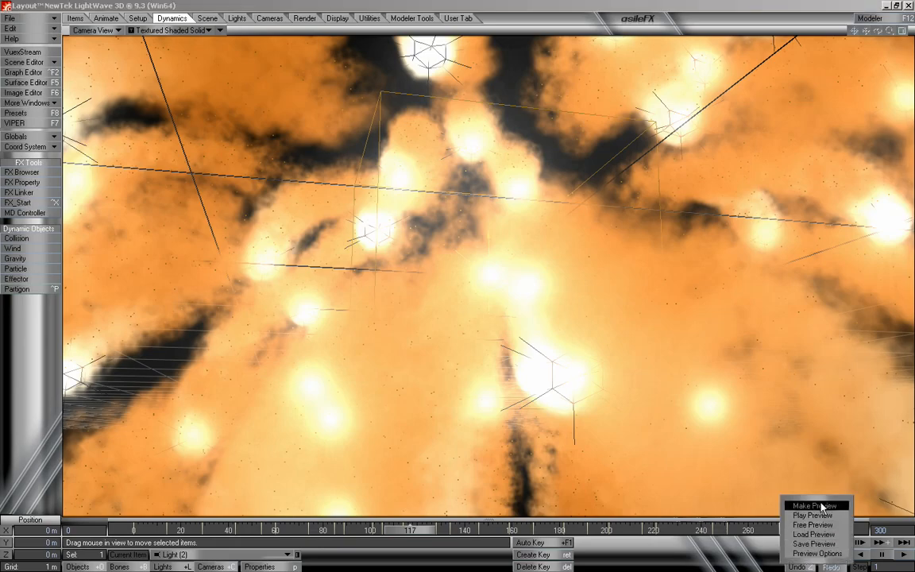
{"action": "left_click", "coordinate": [815, 506]}
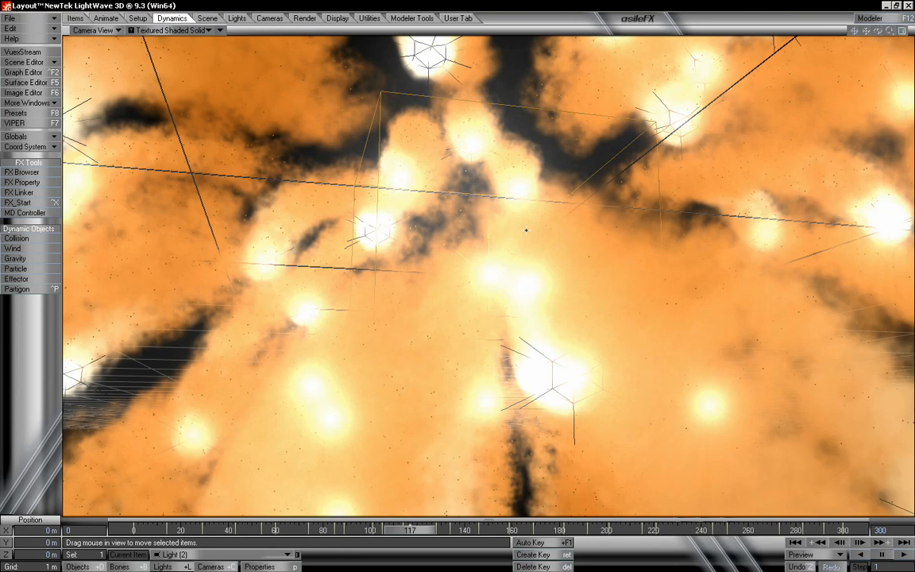
{"action": "mouse_move", "coordinate": [401, 531]}
{"action": "left_mouse_down"}
{"action": "mouse_move", "coordinate": [434, 530]}
{"action": "mouse_move", "coordinate": [413, 532]}
{"action": "left_mouse_up"}
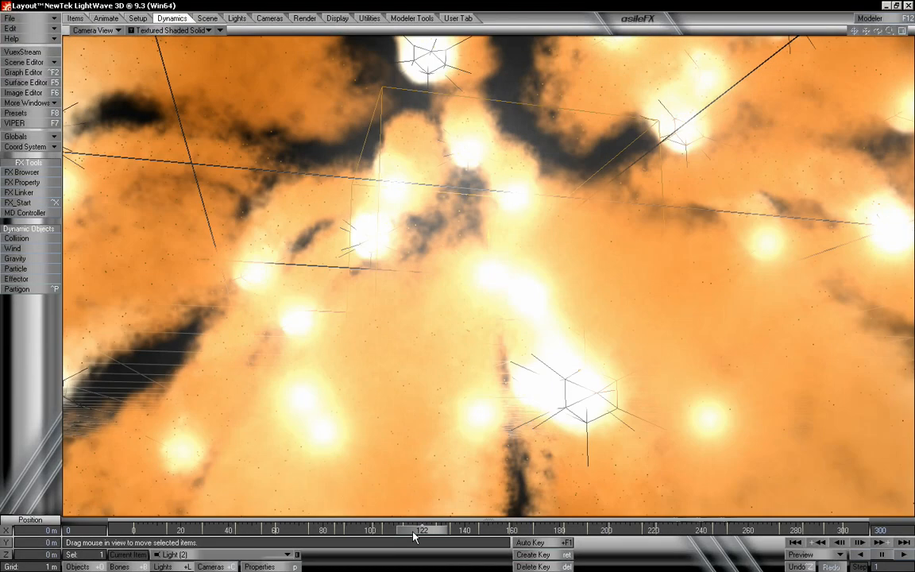